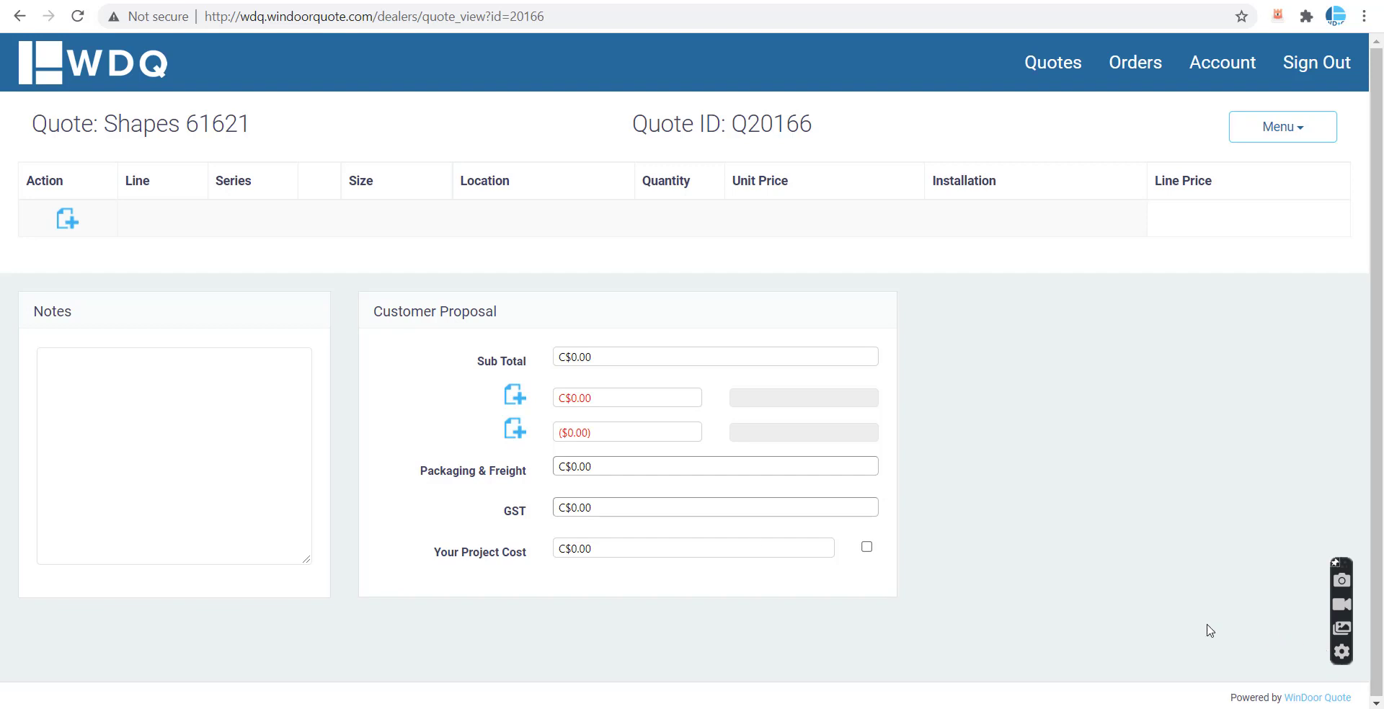
# Step: Add a window line item to the quote with the Custom Shapes series and the Extended Leg Eyebrow unit
pyautogui.click(68, 219)
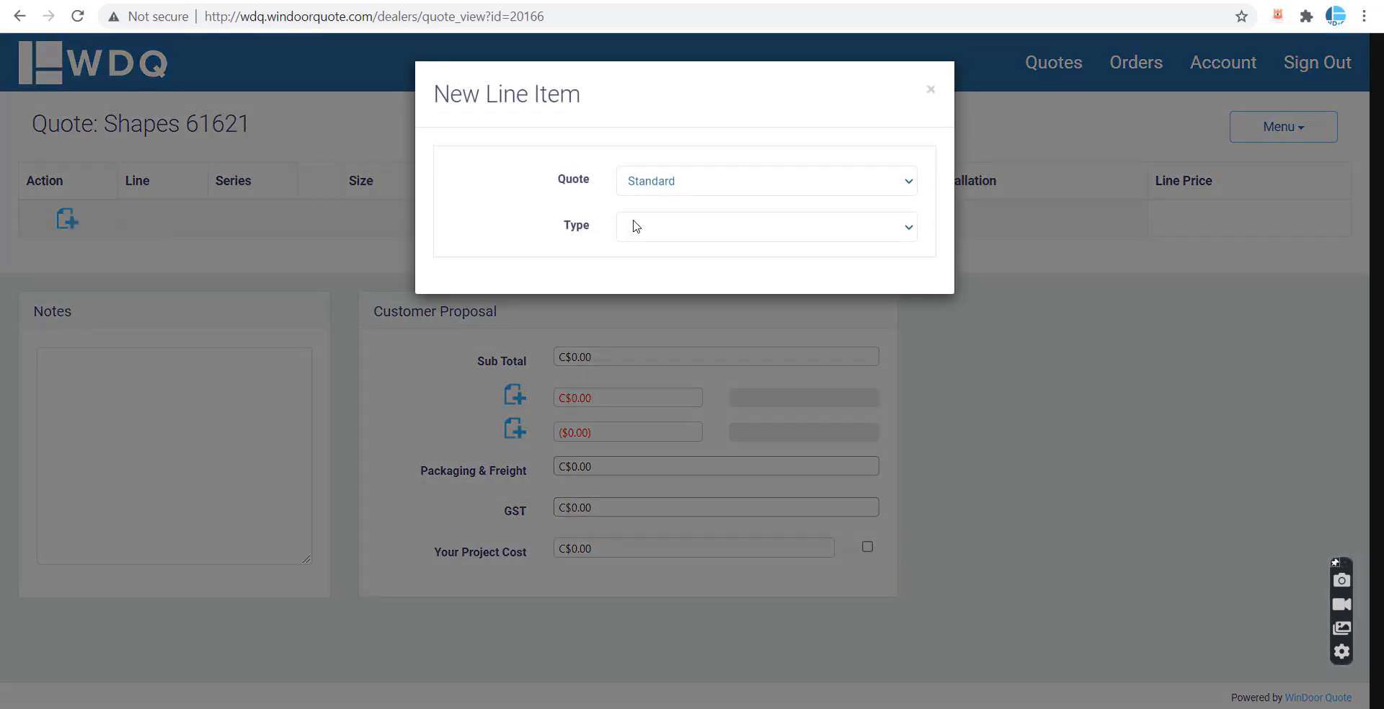
pyautogui.click(718, 229)
pyautogui.click(704, 251)
pyautogui.click(692, 272)
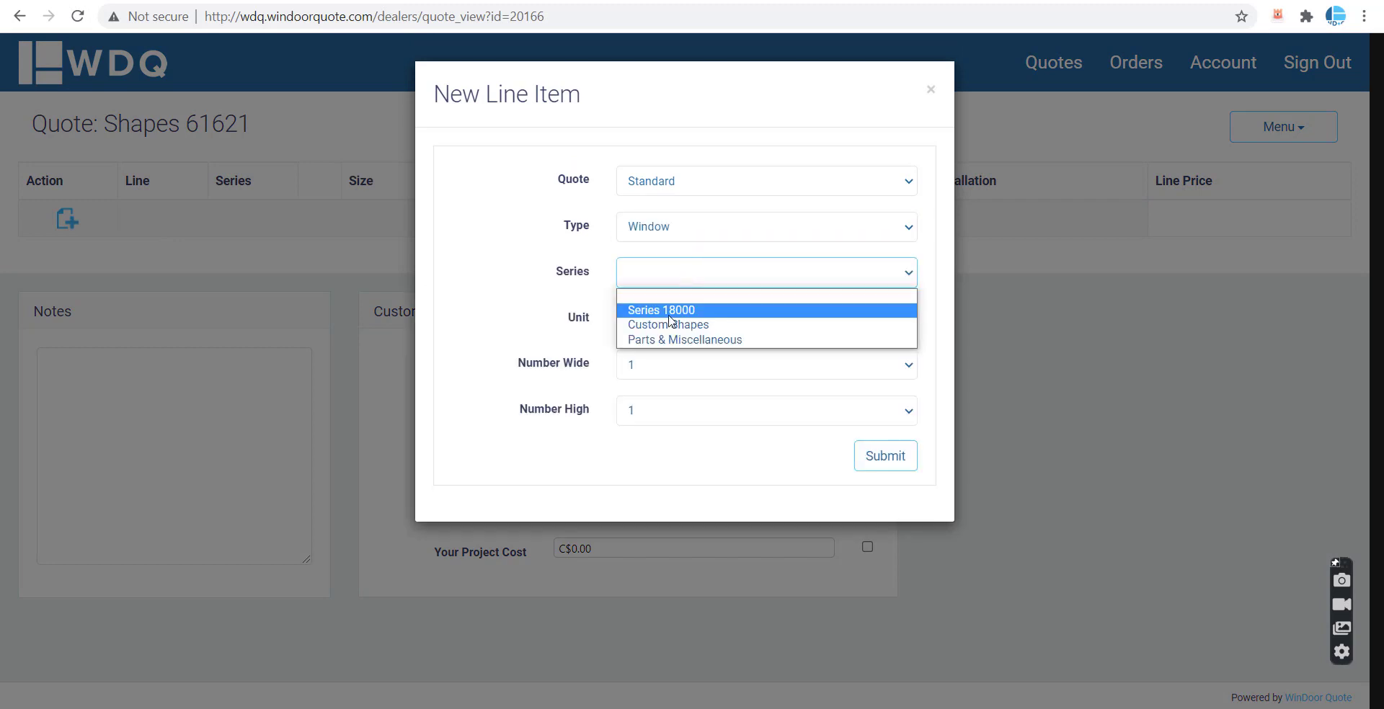
pyautogui.click(670, 325)
pyautogui.click(669, 326)
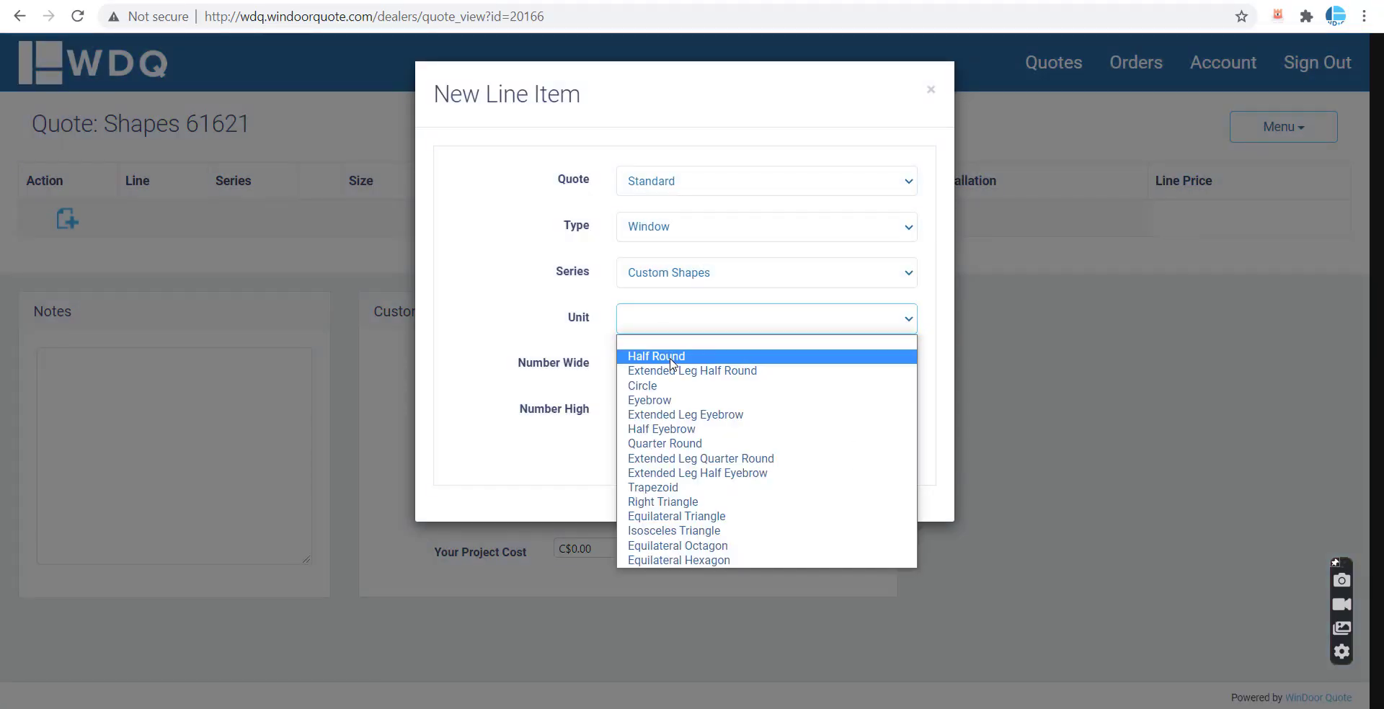
pyautogui.click(682, 422)
pyautogui.click(865, 456)
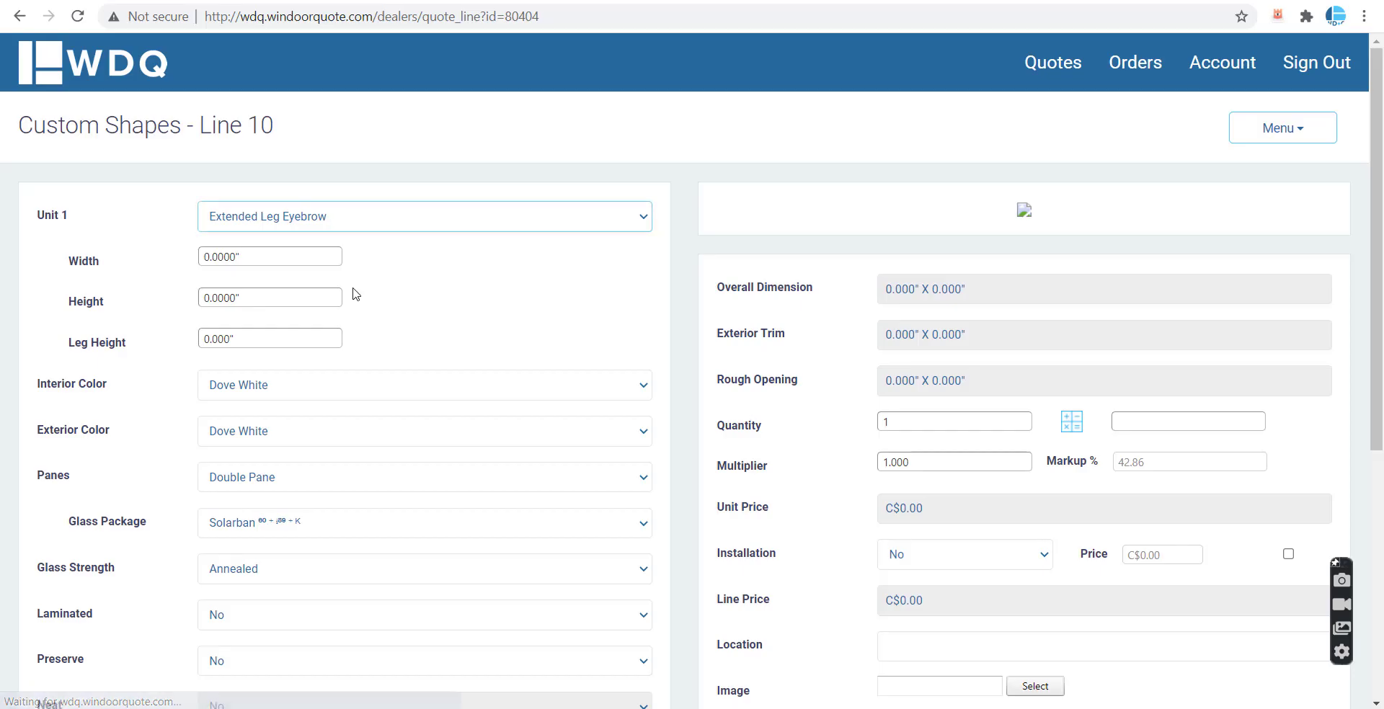
# Step: Set the Extended Leg Eyebrow's width to 45", height to 62" and leg height to 54"
pyautogui.click(258, 258)
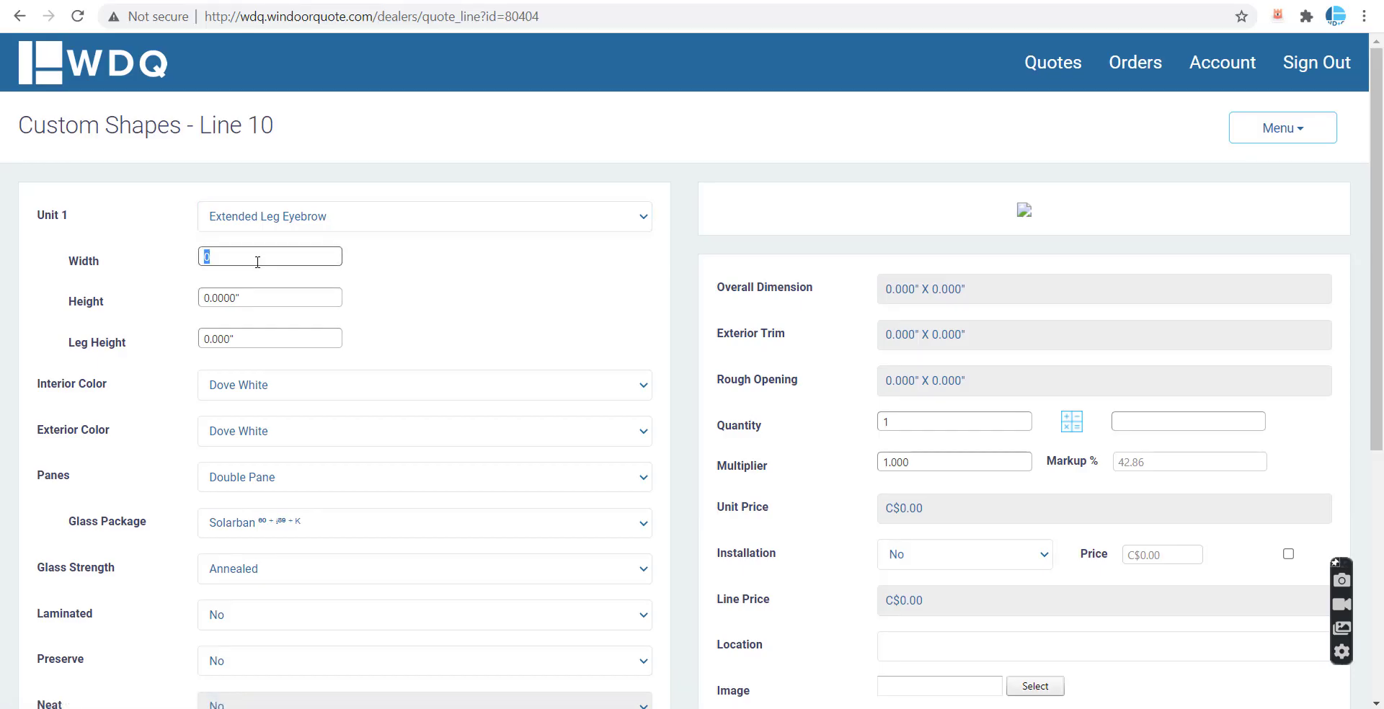
pyautogui.write('45')
pyautogui.press('Tab')
pyautogui.write('6')
pyautogui.press('Tab')
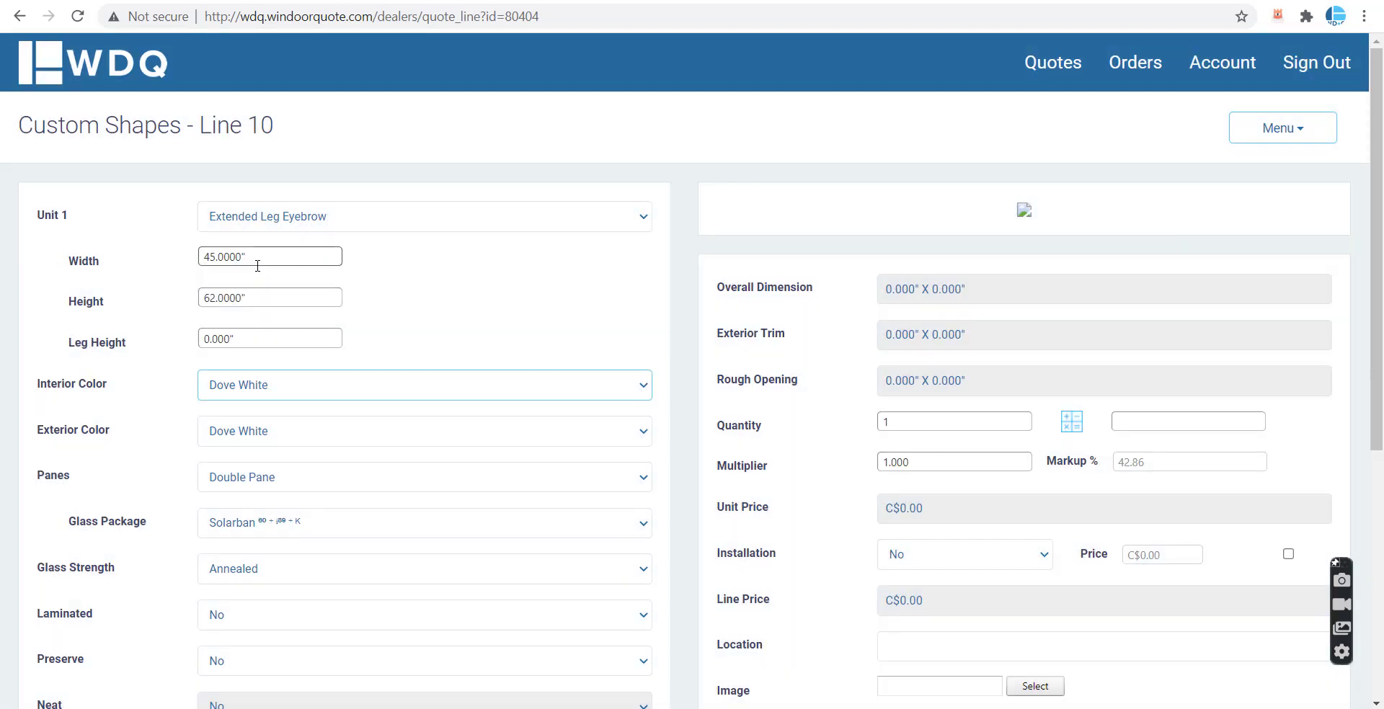
pyautogui.click(237, 336)
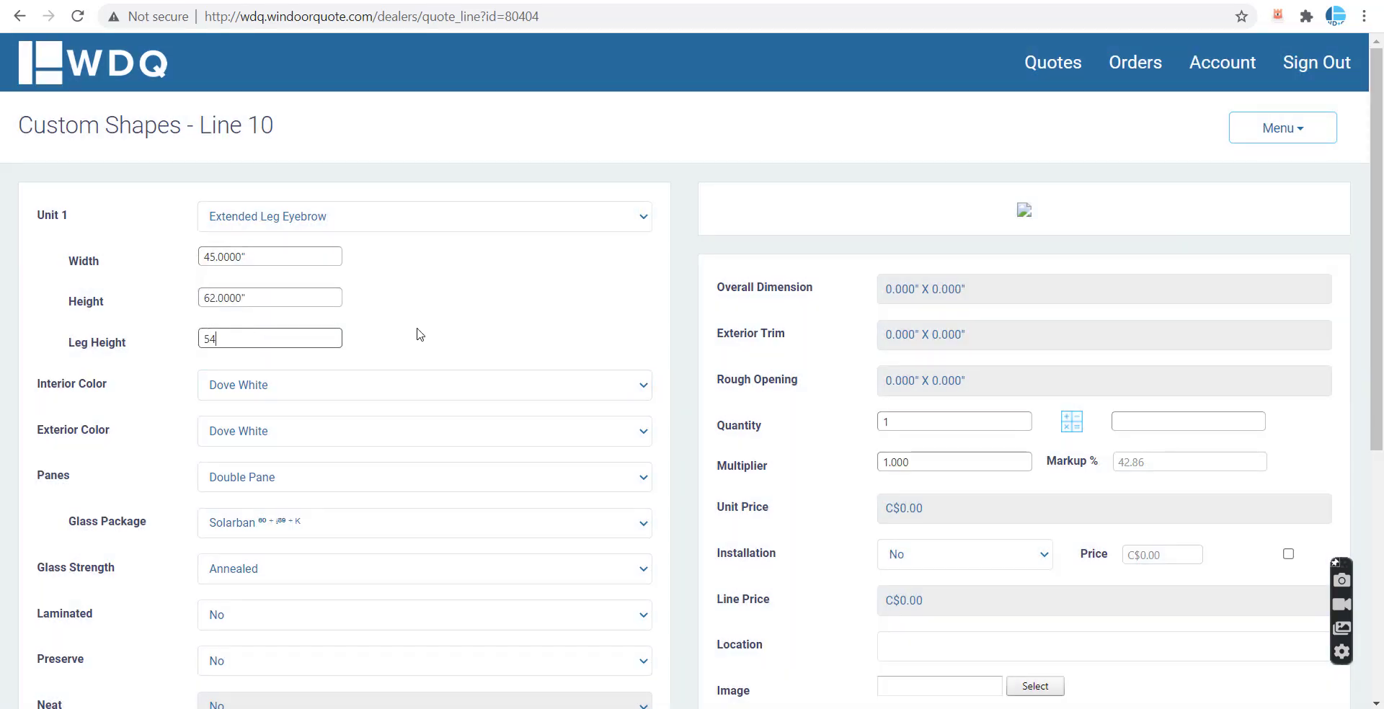
pyautogui.write('54')
pyautogui.click(420, 333)
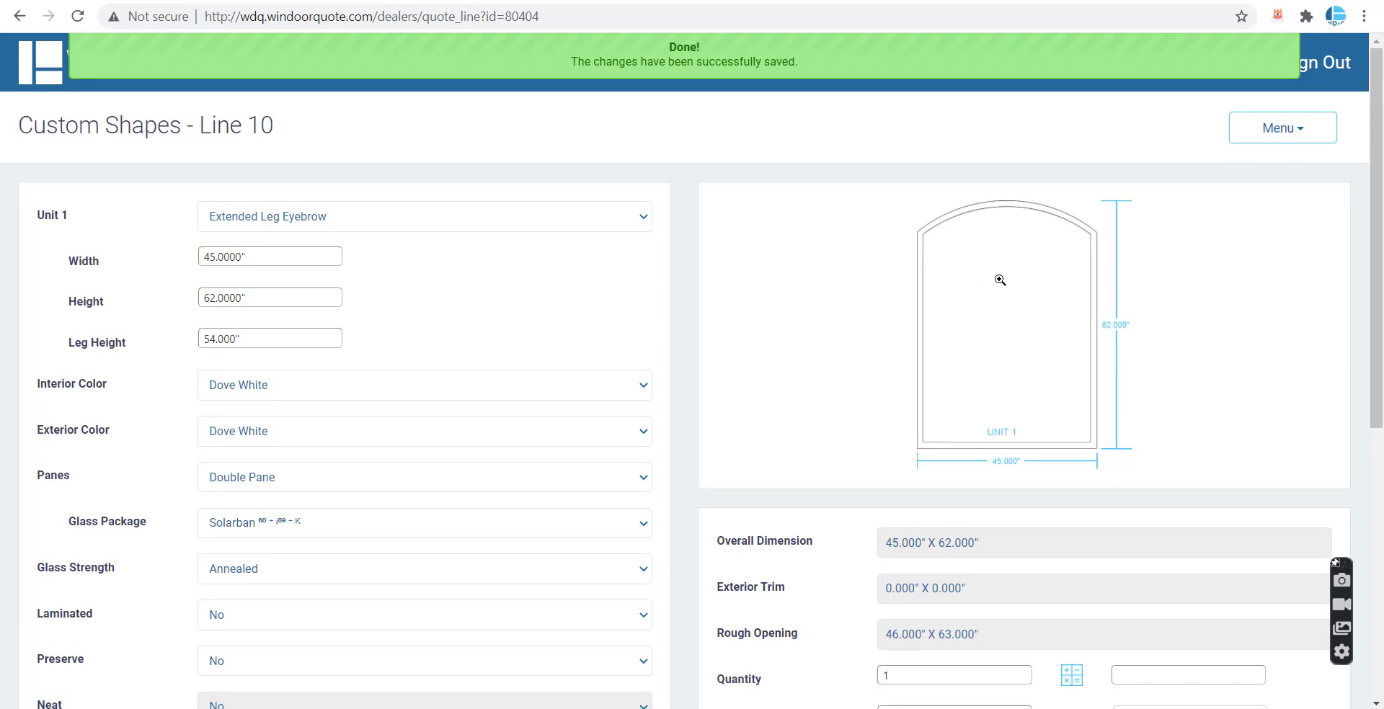
# Step: Save and close the Extended Leg Eyebrow line item to return to the quote
pyautogui.scroll(-8, 973, 269)
pyautogui.scroll(8, 968, 268)
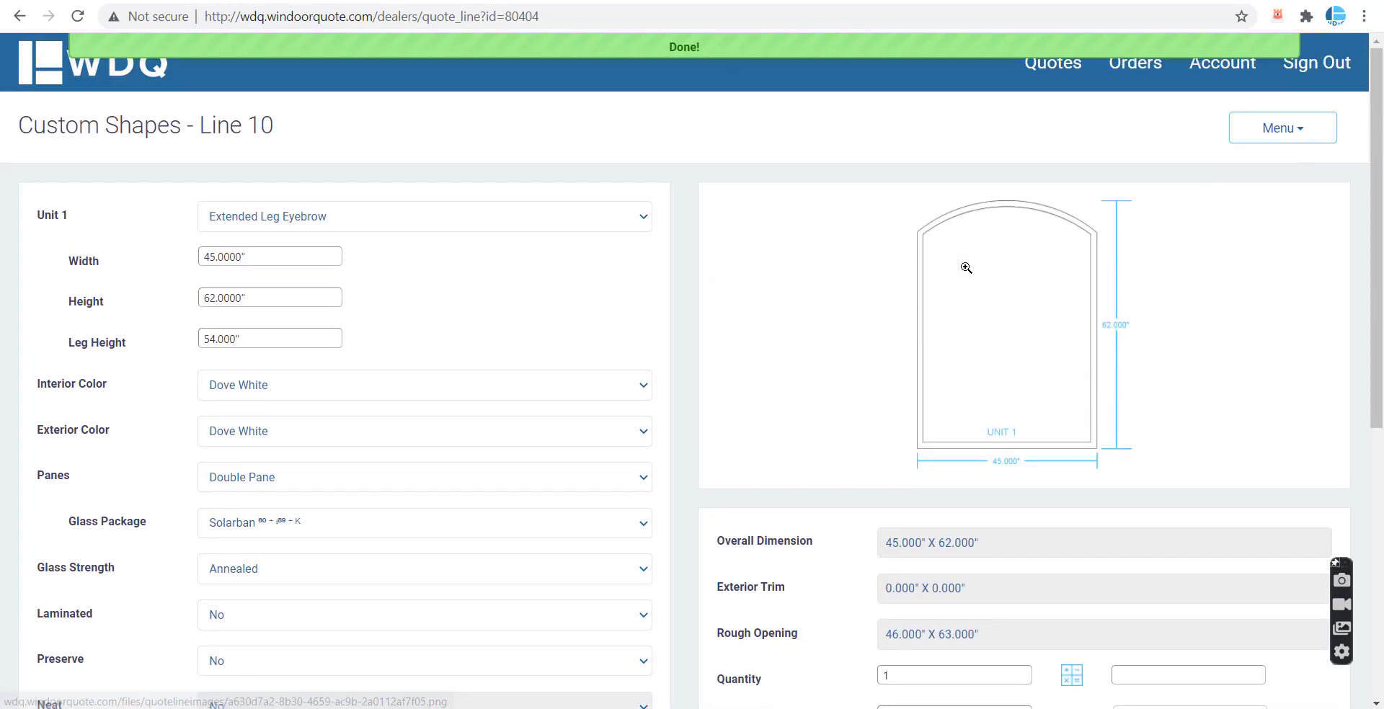
pyautogui.click(1282, 127)
pyautogui.click(1192, 245)
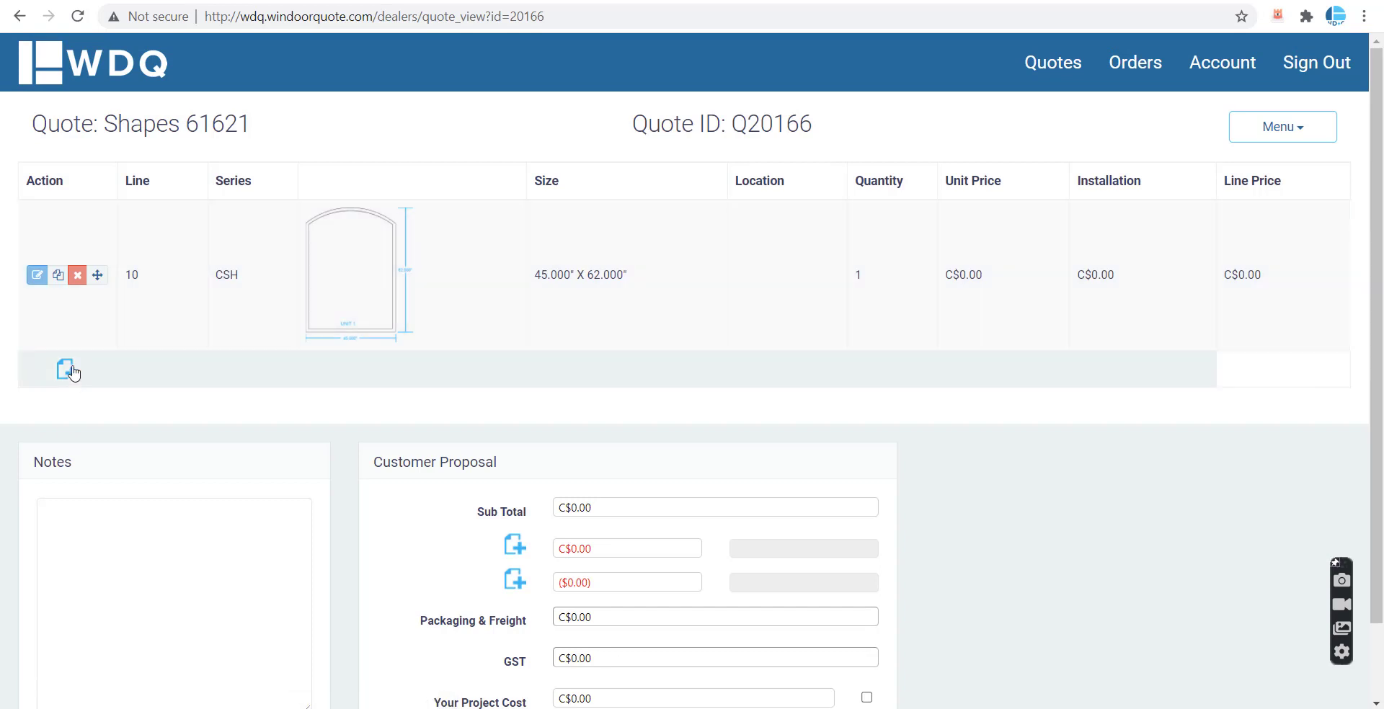
# Step: Add a second window line item with the Custom Shapes series and the Trapezoid unit
pyautogui.click(67, 370)
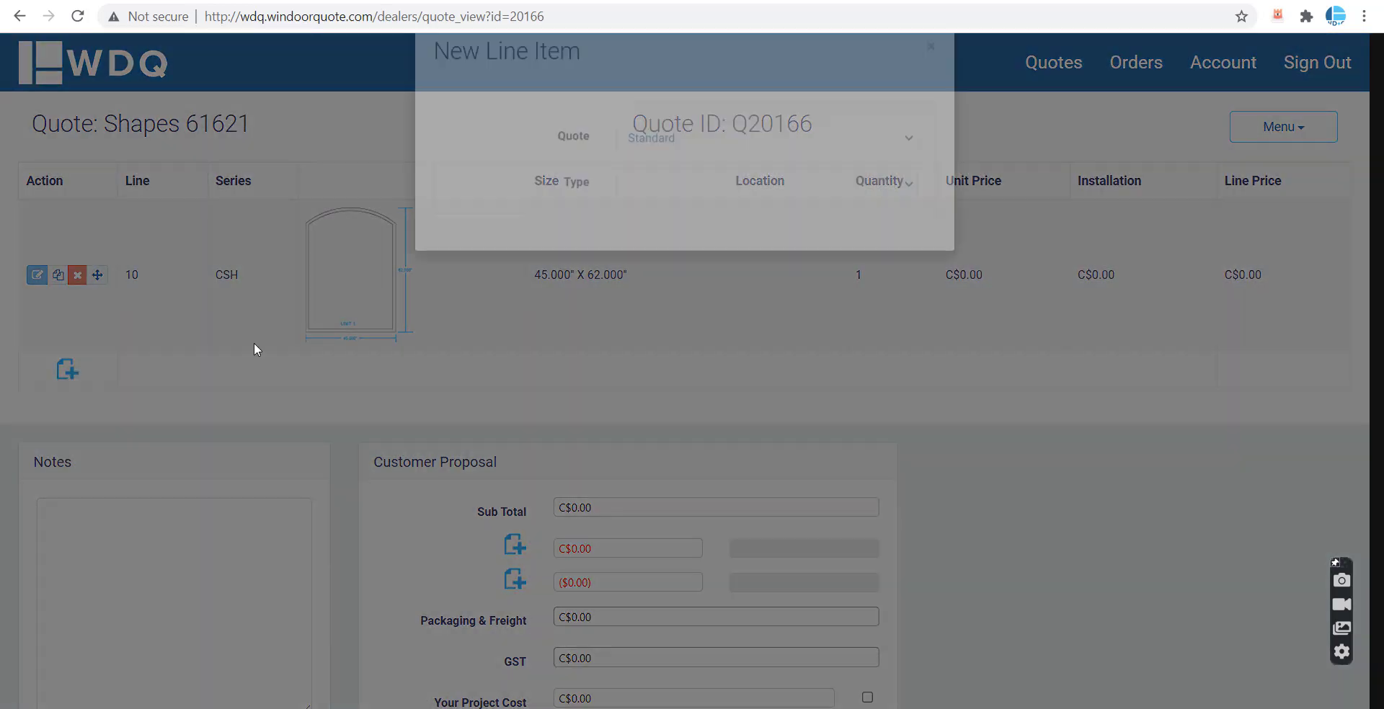
pyautogui.click(644, 221)
pyautogui.click(650, 253)
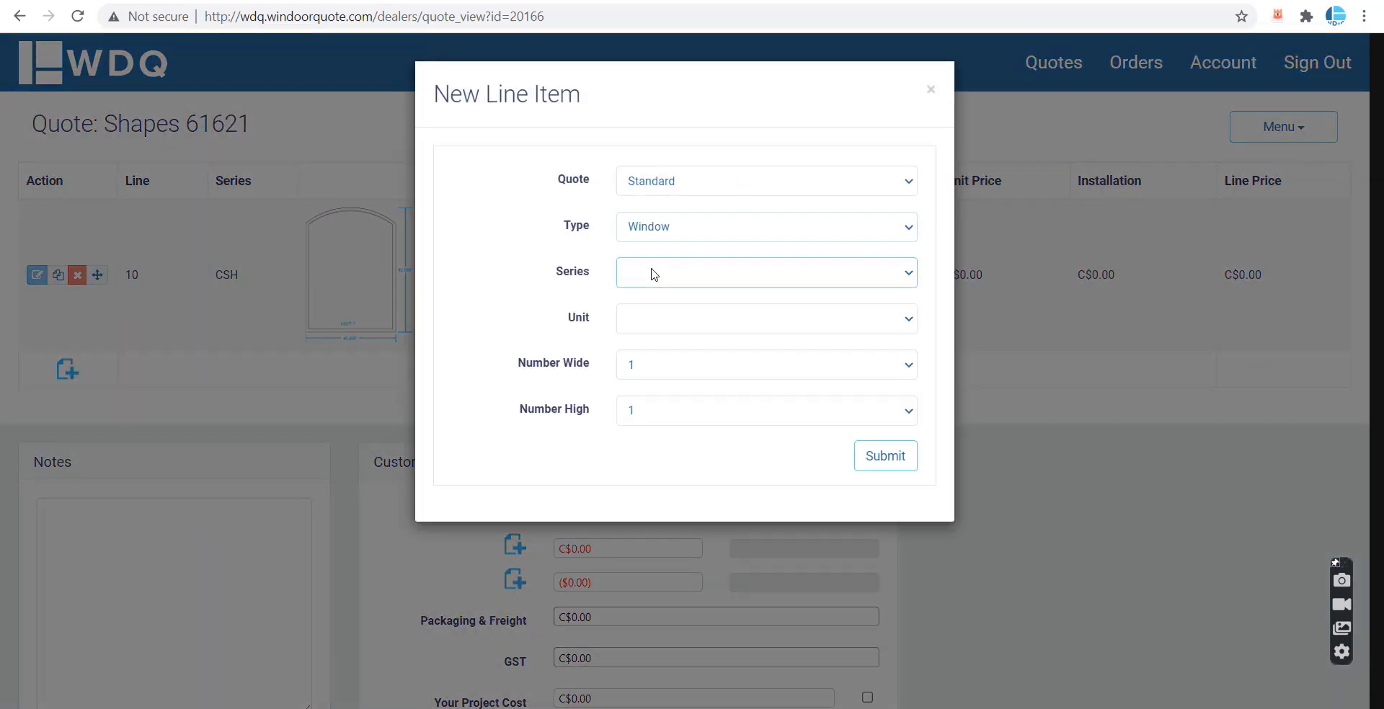
pyautogui.click(655, 277)
pyautogui.click(656, 325)
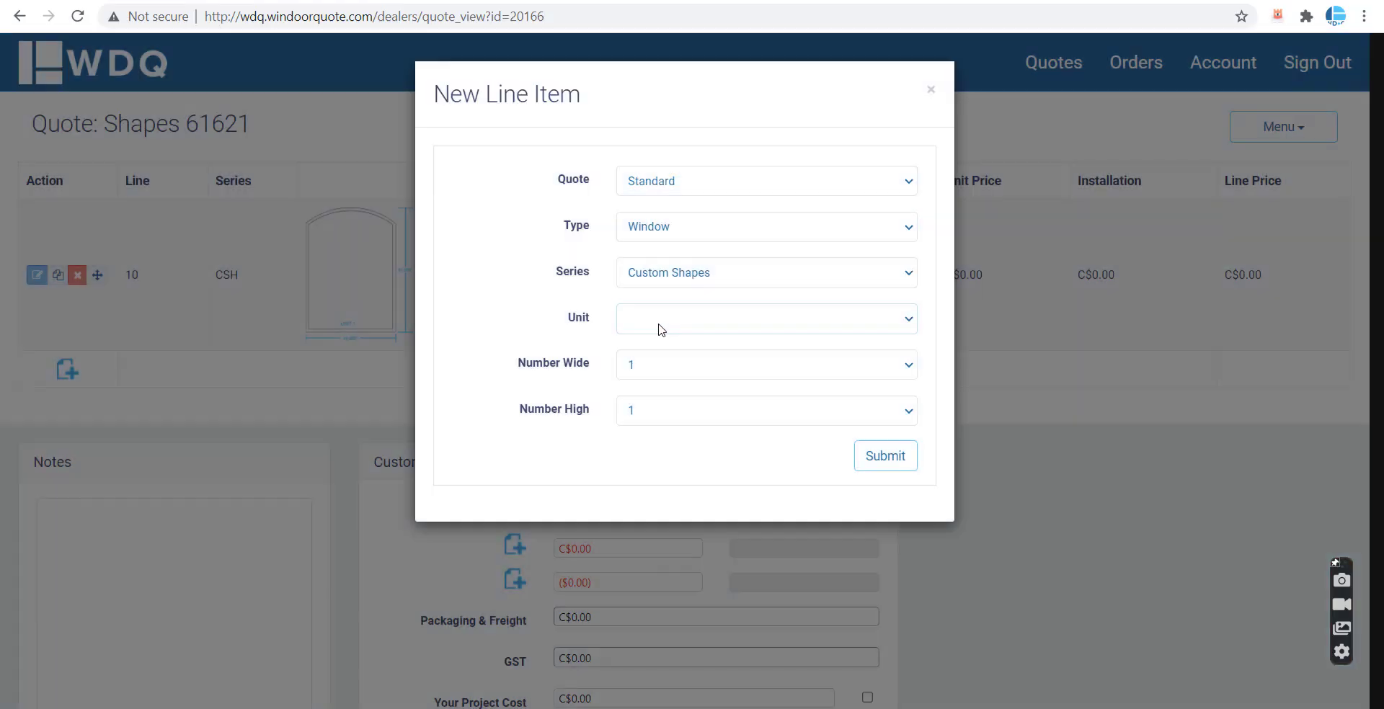
pyautogui.click(658, 323)
pyautogui.click(695, 488)
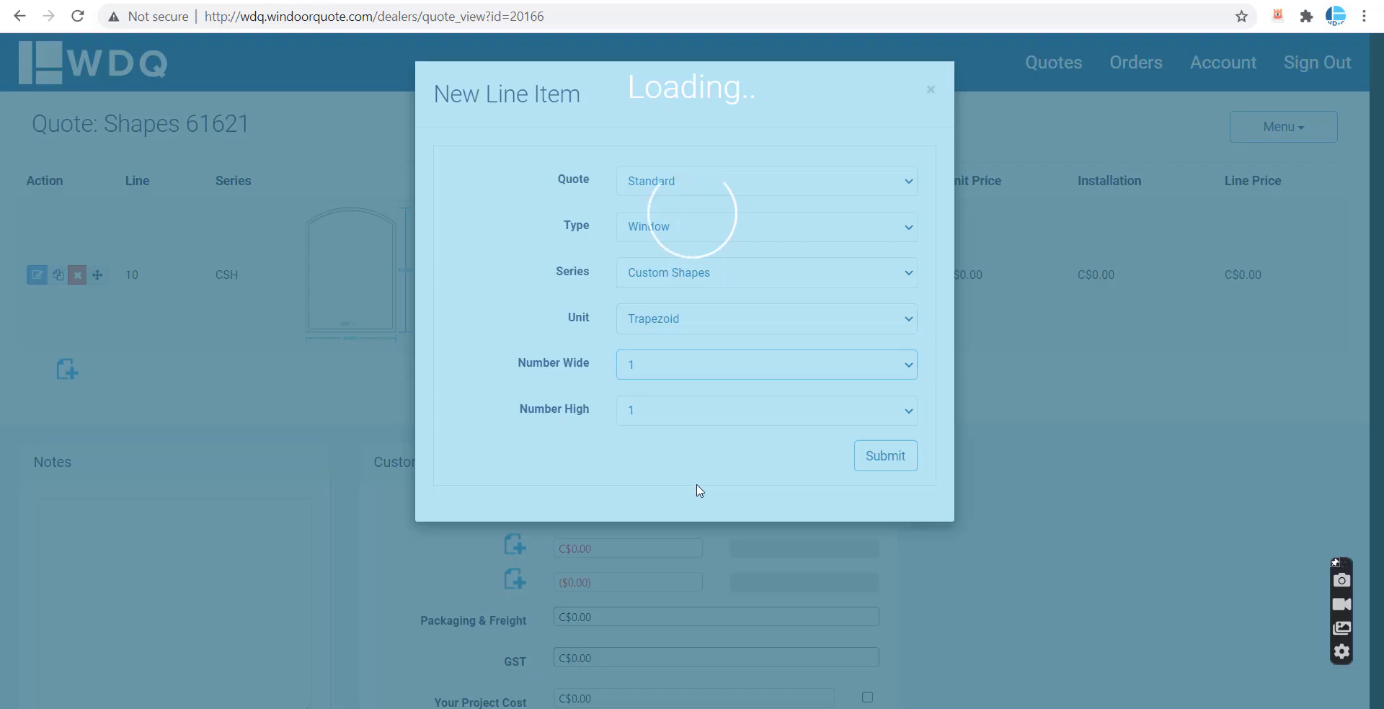
pyautogui.click(882, 501)
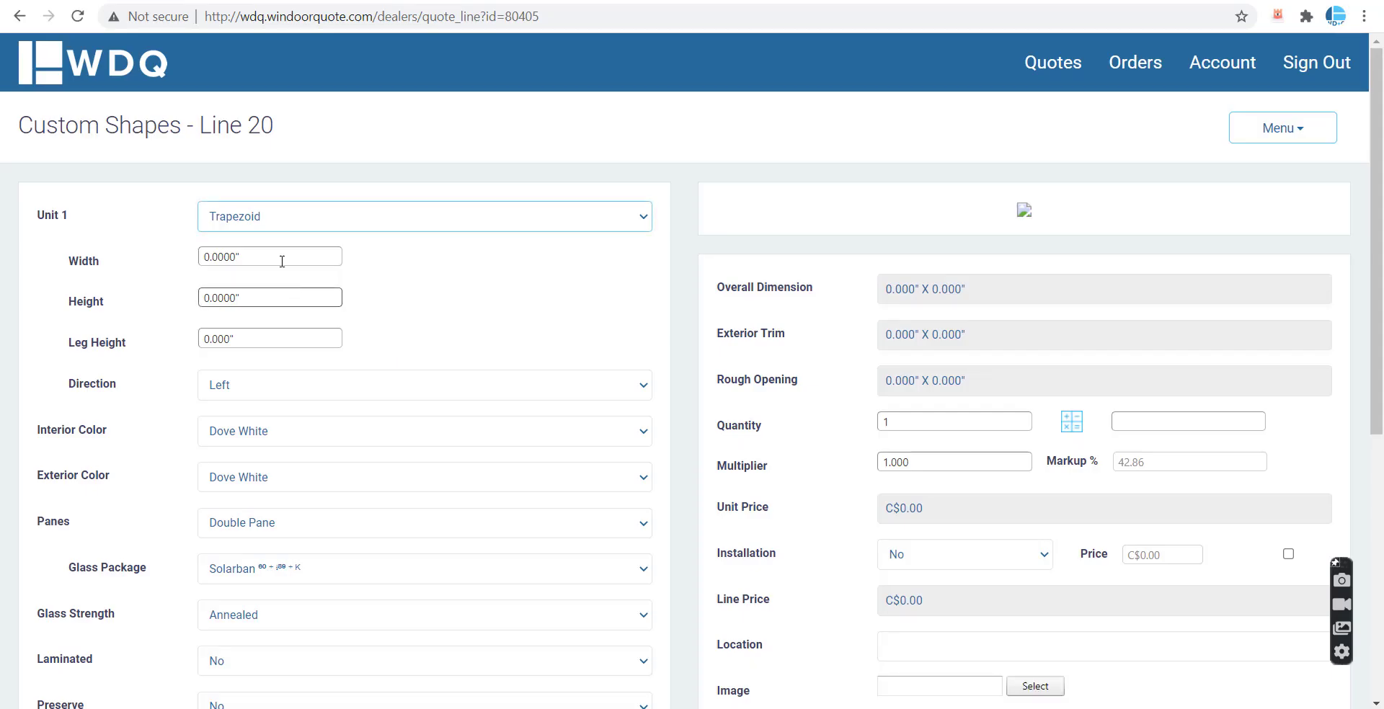
# Step: Set the trapezoid's width to 45", height to 34" and leg height to 28.5", and save and close the line
pyautogui.click(277, 256)
pyautogui.write('45')
pyautogui.press('Tab')
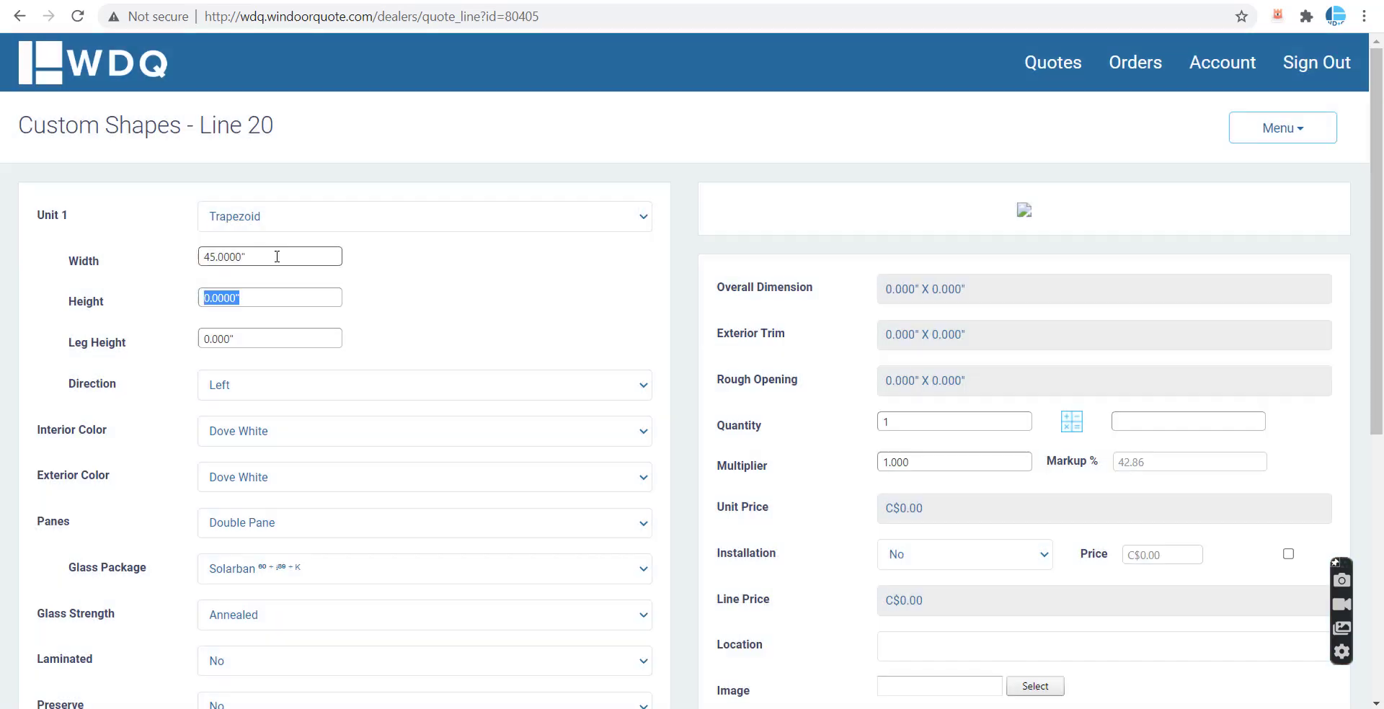
pyautogui.write('34')
pyautogui.press('Tab')
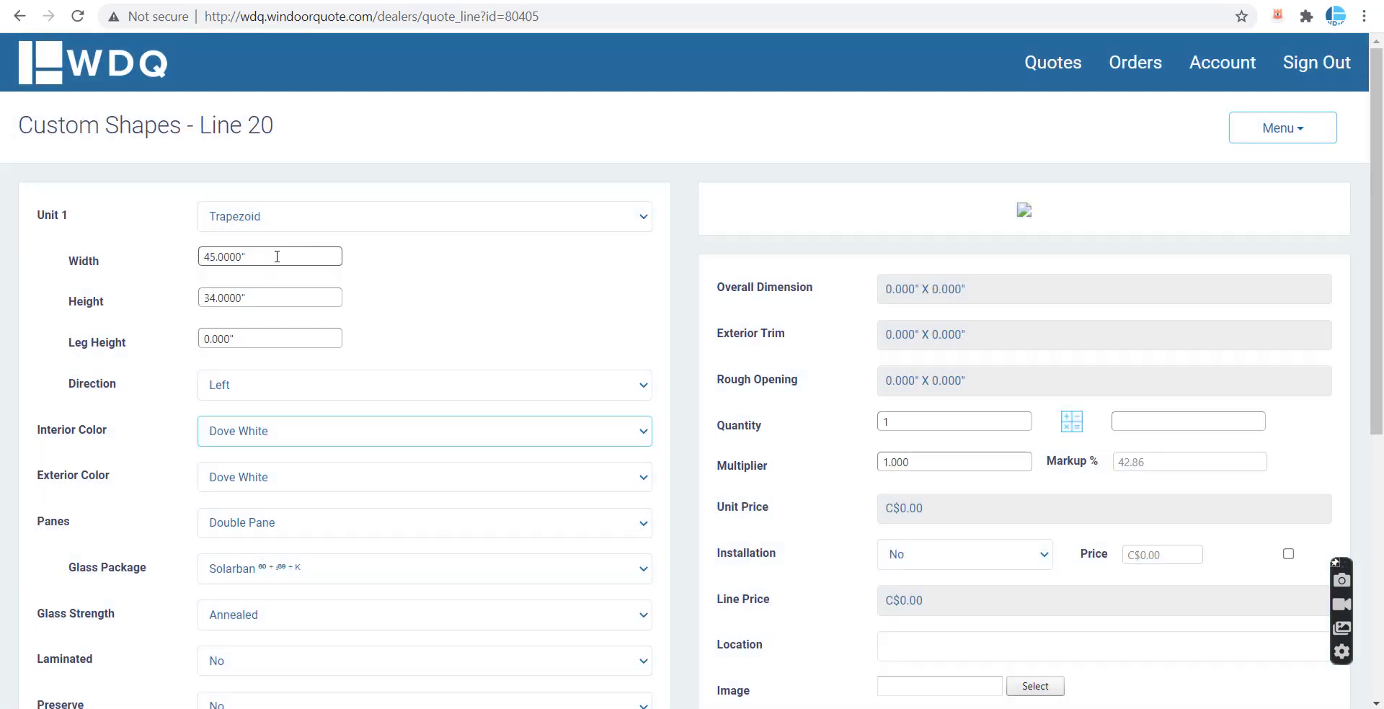
pyautogui.click(282, 342)
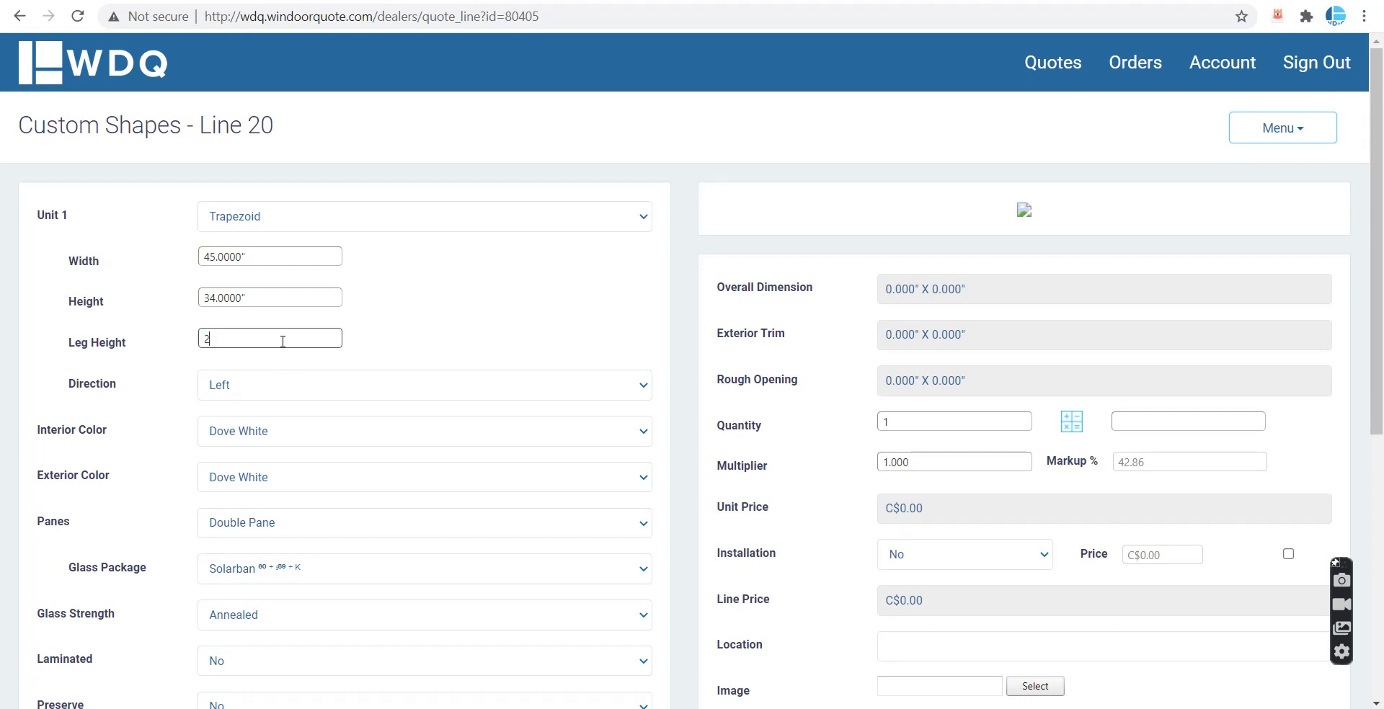
pyautogui.click(393, 318)
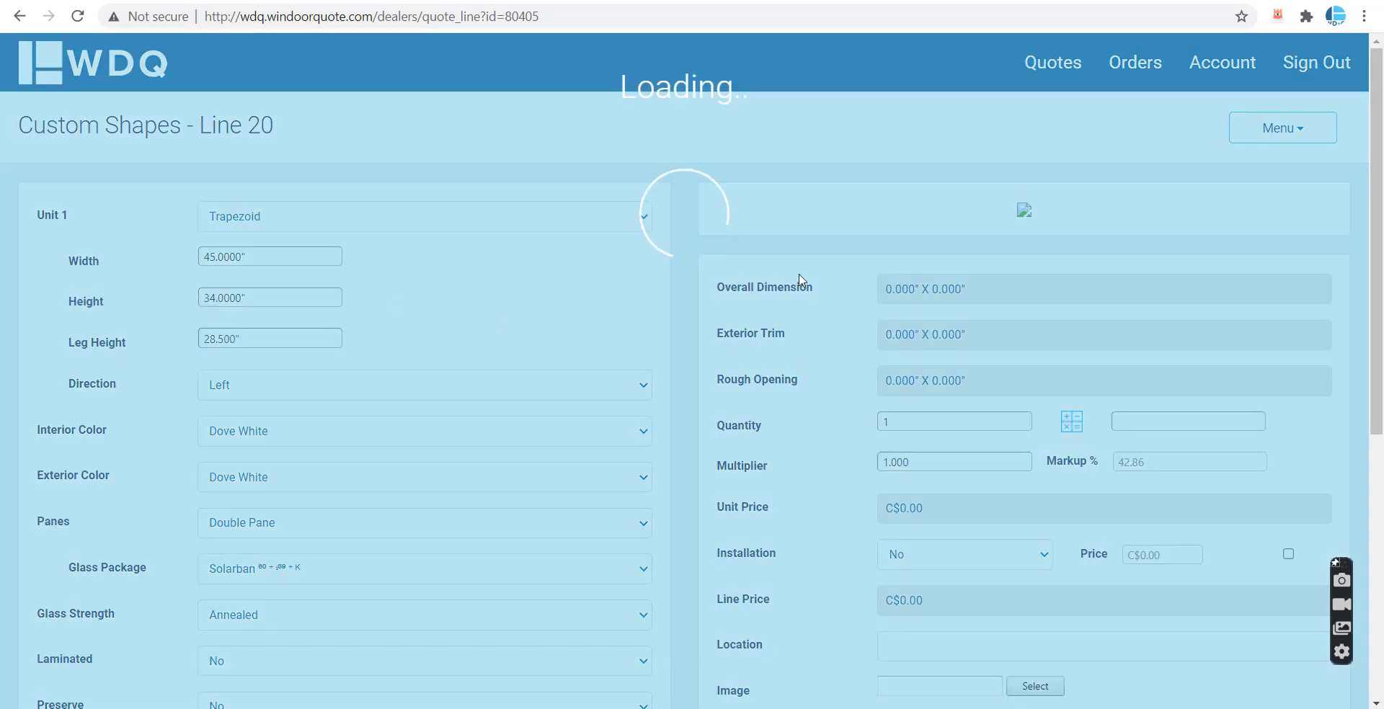
pyautogui.click(1291, 127)
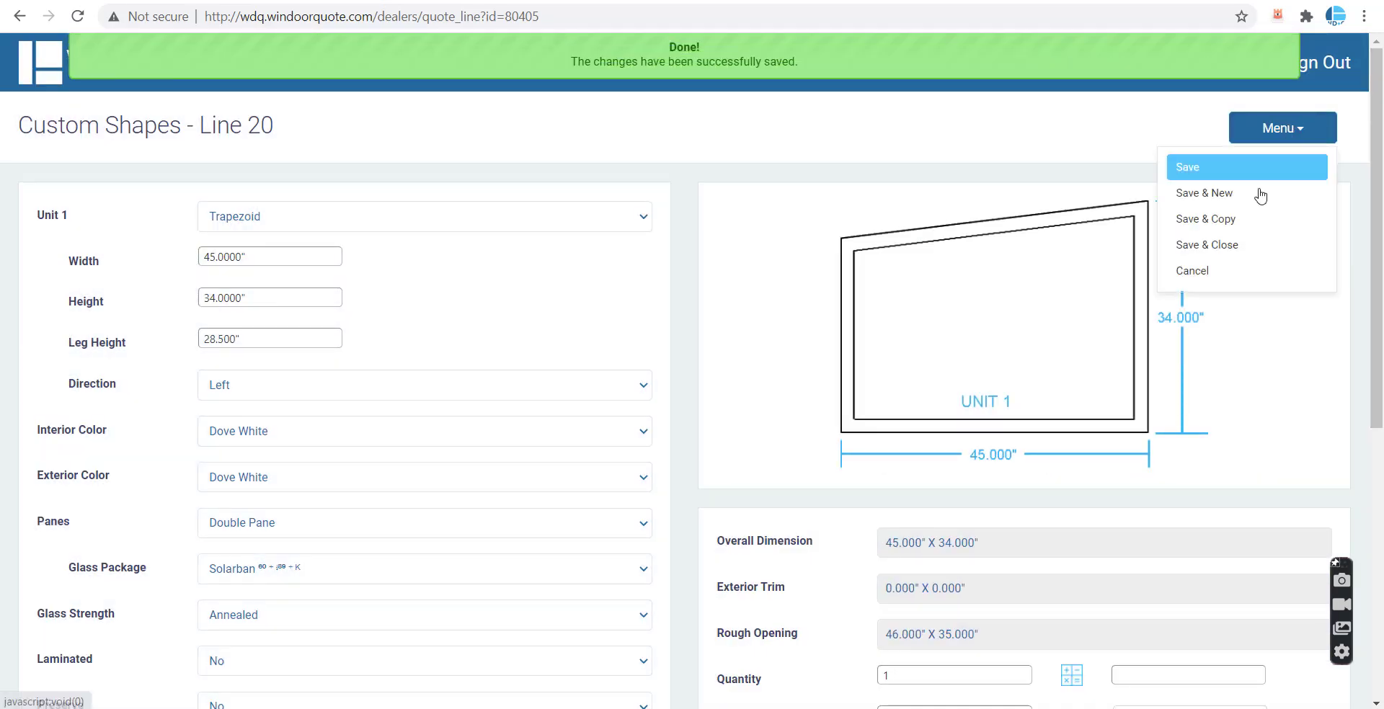
pyautogui.click(1222, 244)
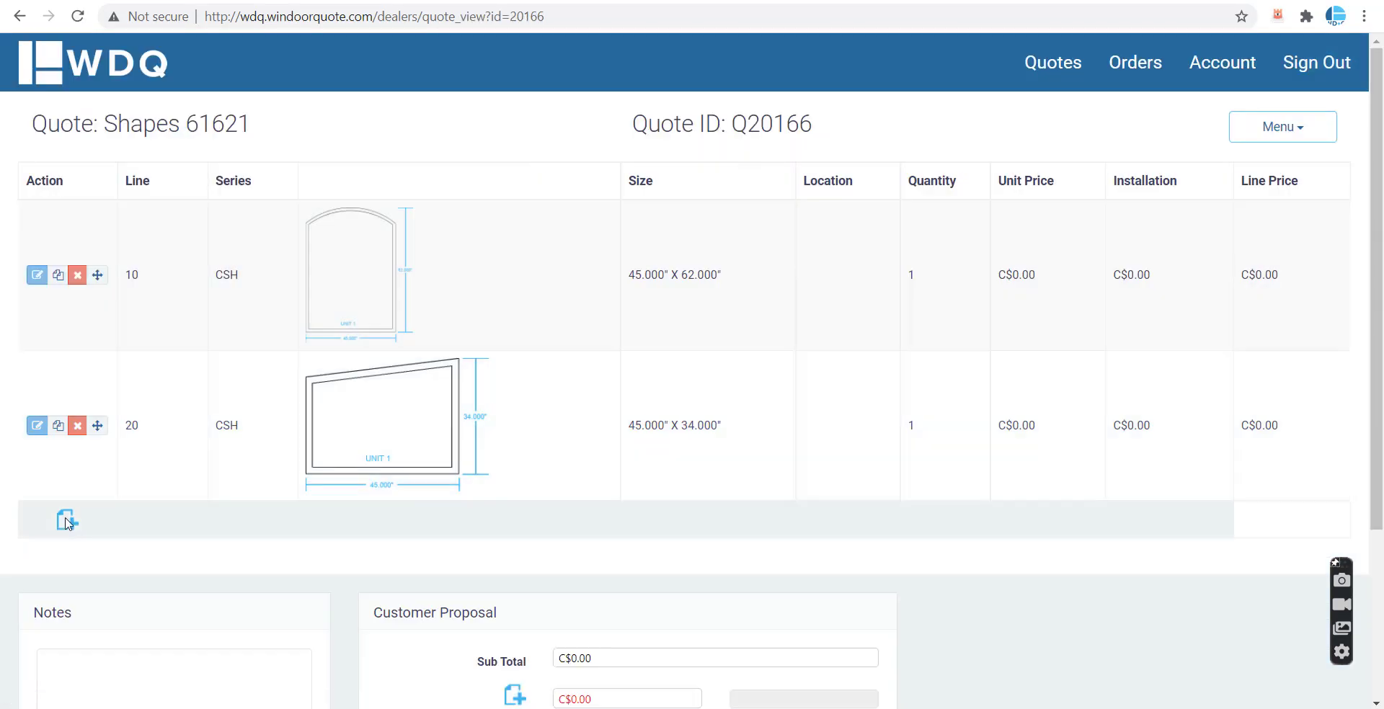
# Step: Add a third window line item with the Custom Shapes series and the Half Round unit
pyautogui.click(68, 521)
pyautogui.click(710, 227)
pyautogui.click(670, 247)
pyautogui.click(660, 263)
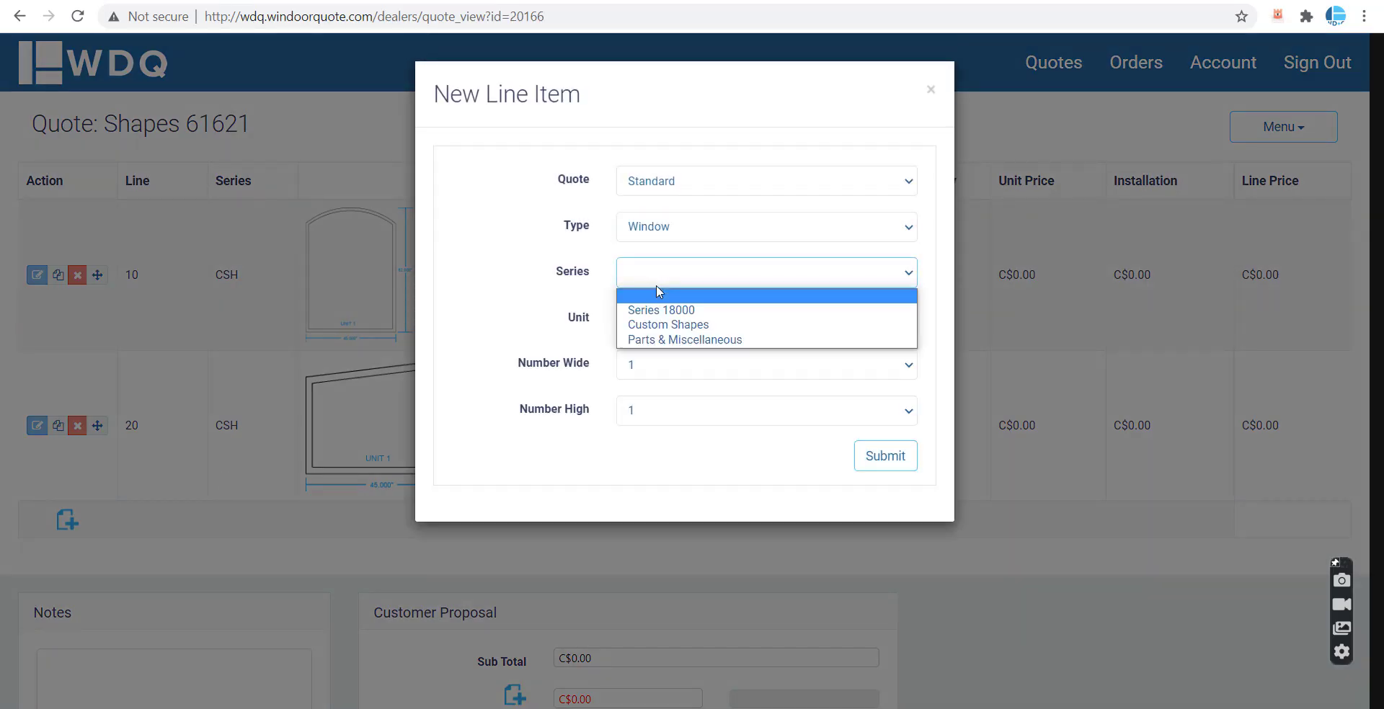
pyautogui.click(658, 326)
pyautogui.click(657, 328)
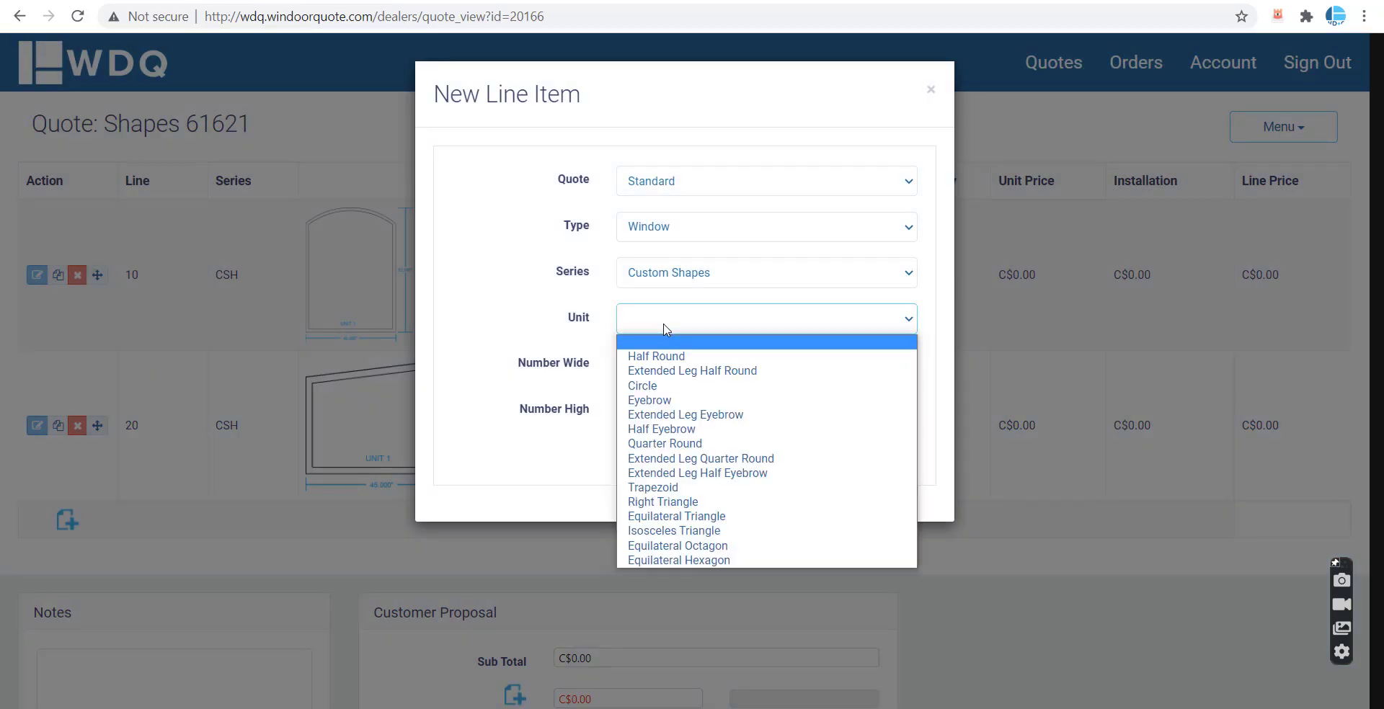
pyautogui.click(667, 353)
pyautogui.click(869, 465)
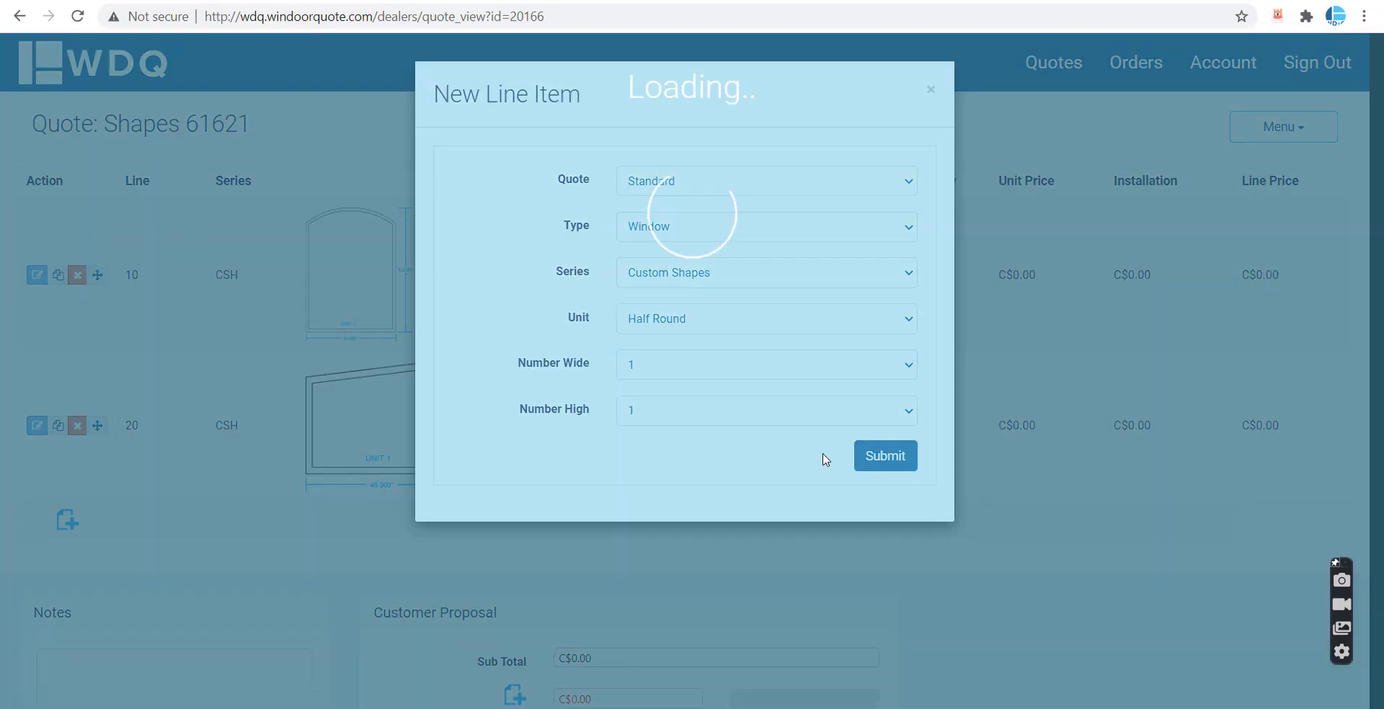
# Step: Set the half round's radius to 34" and save and close the line item
pyautogui.click(271, 263)
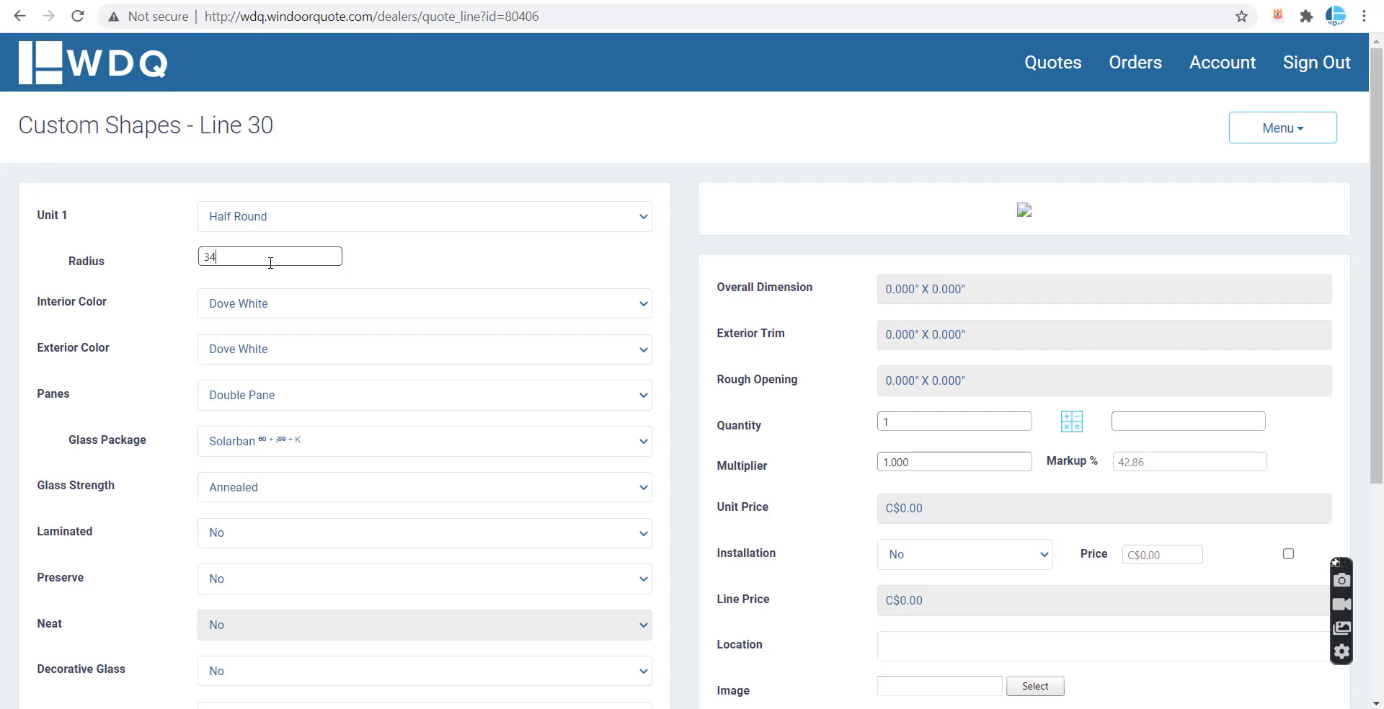
pyautogui.click(425, 245)
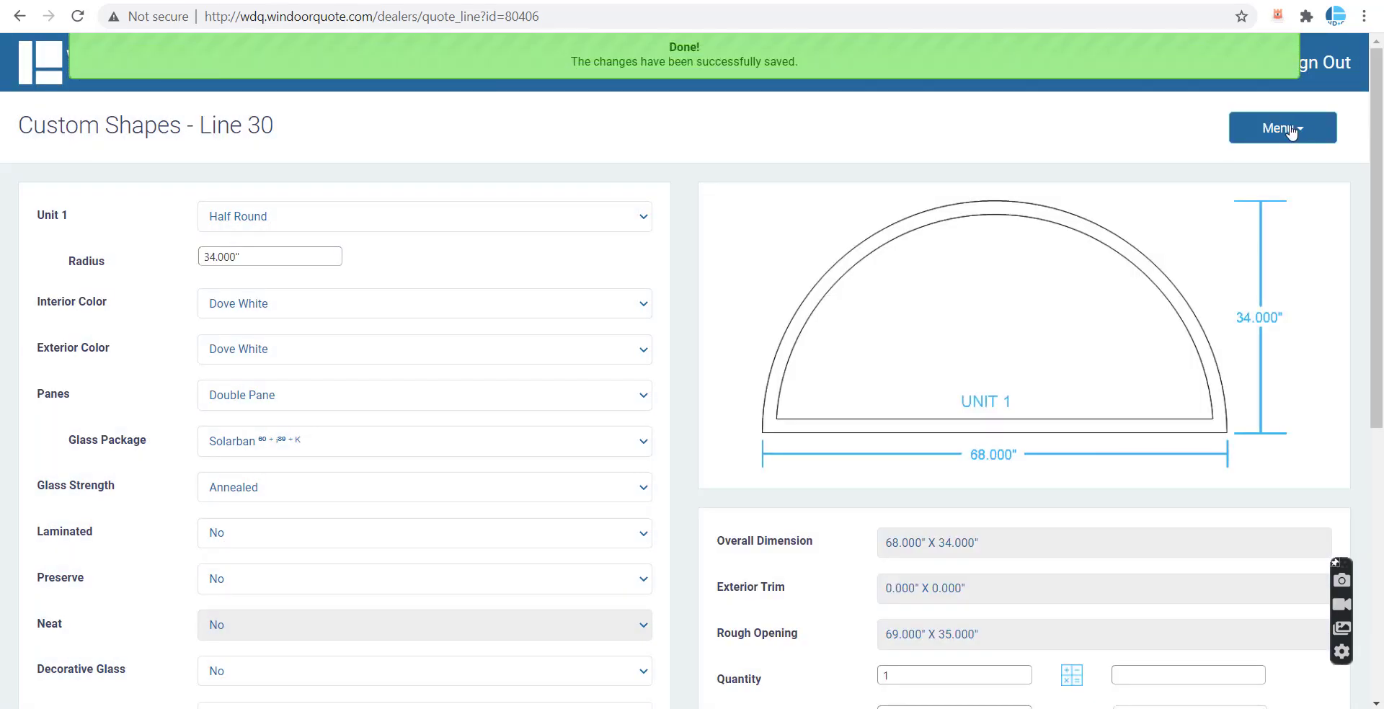
pyautogui.click(1283, 129)
pyautogui.click(1225, 245)
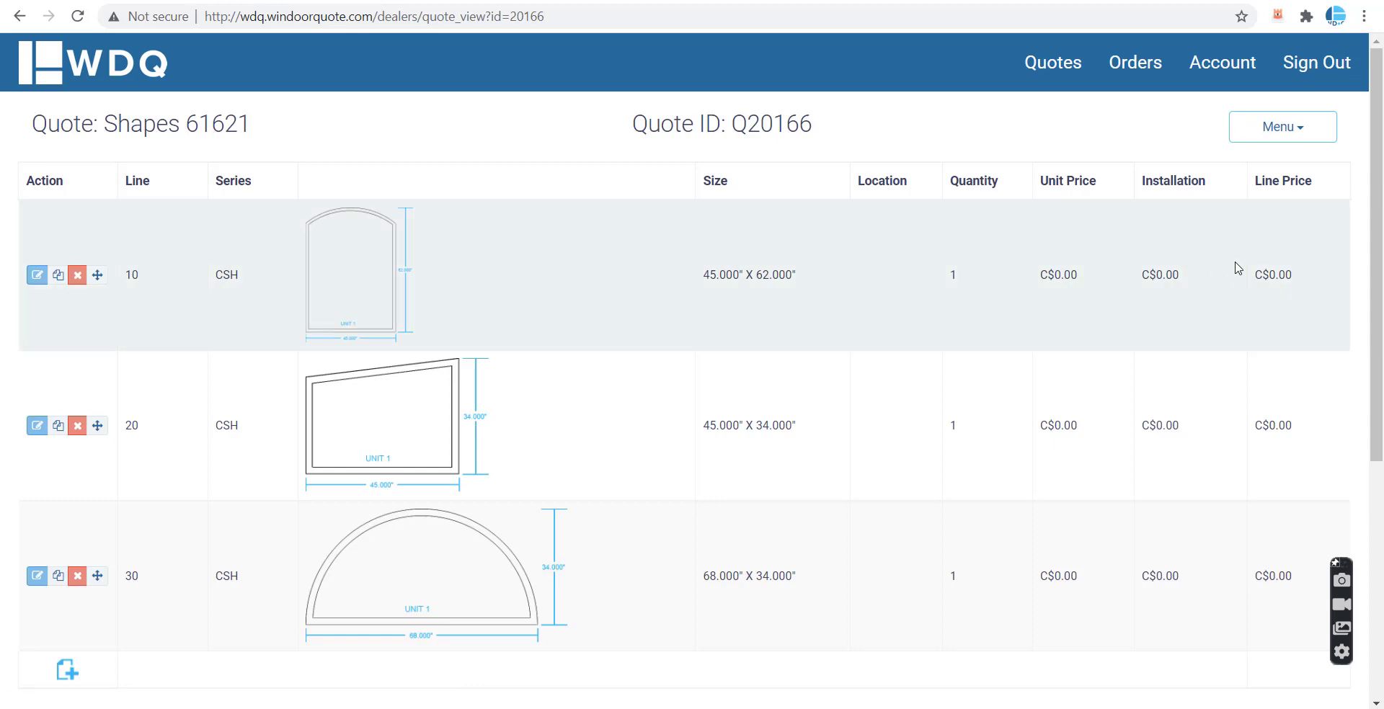
# Step: Create an order from the quote and submit it with the submitter's name and the PO number filled in
pyautogui.click(1284, 129)
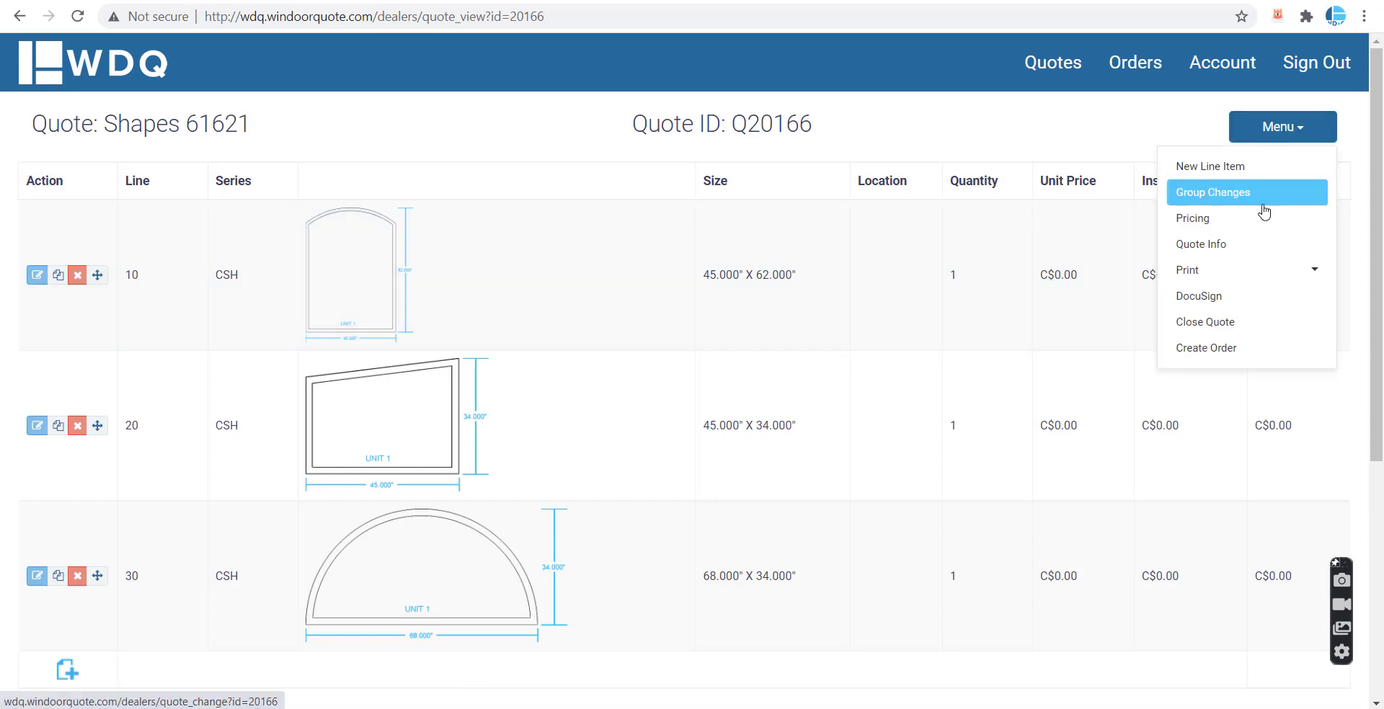
pyautogui.click(1237, 348)
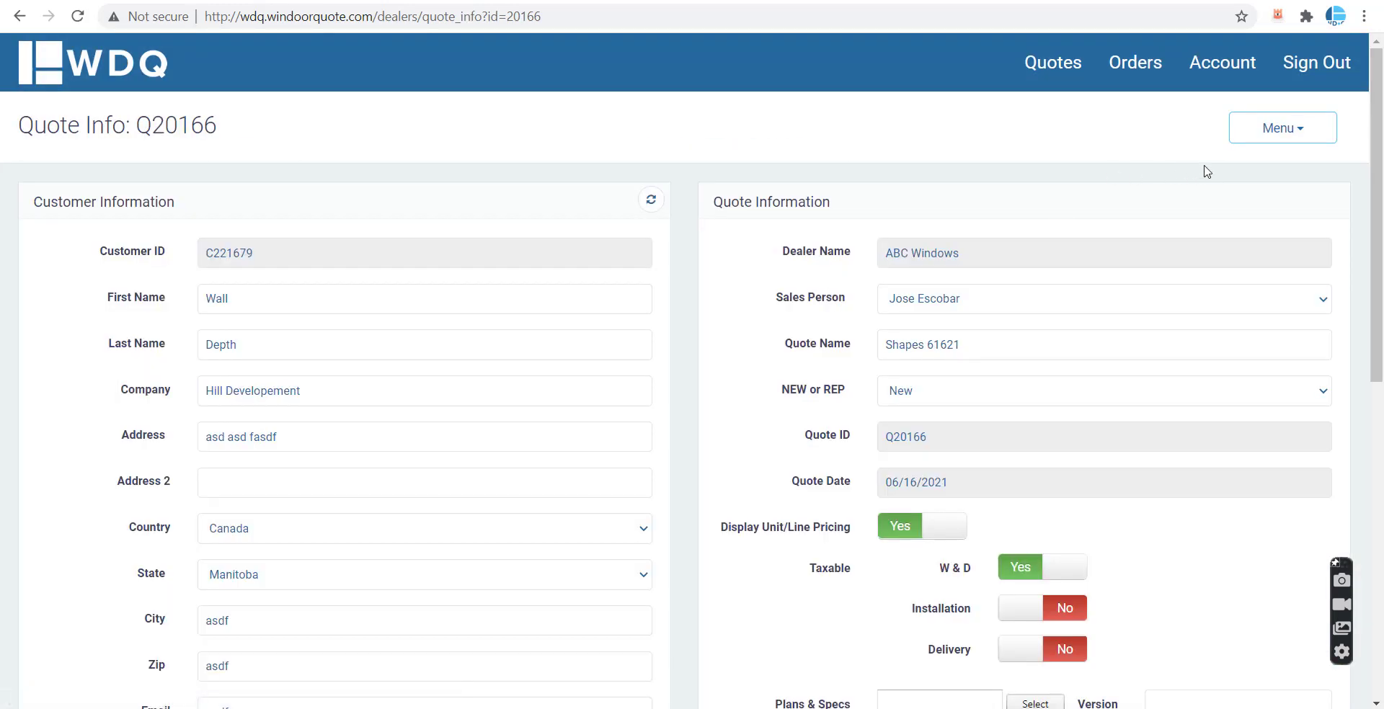
pyautogui.click(1261, 141)
pyautogui.click(1213, 312)
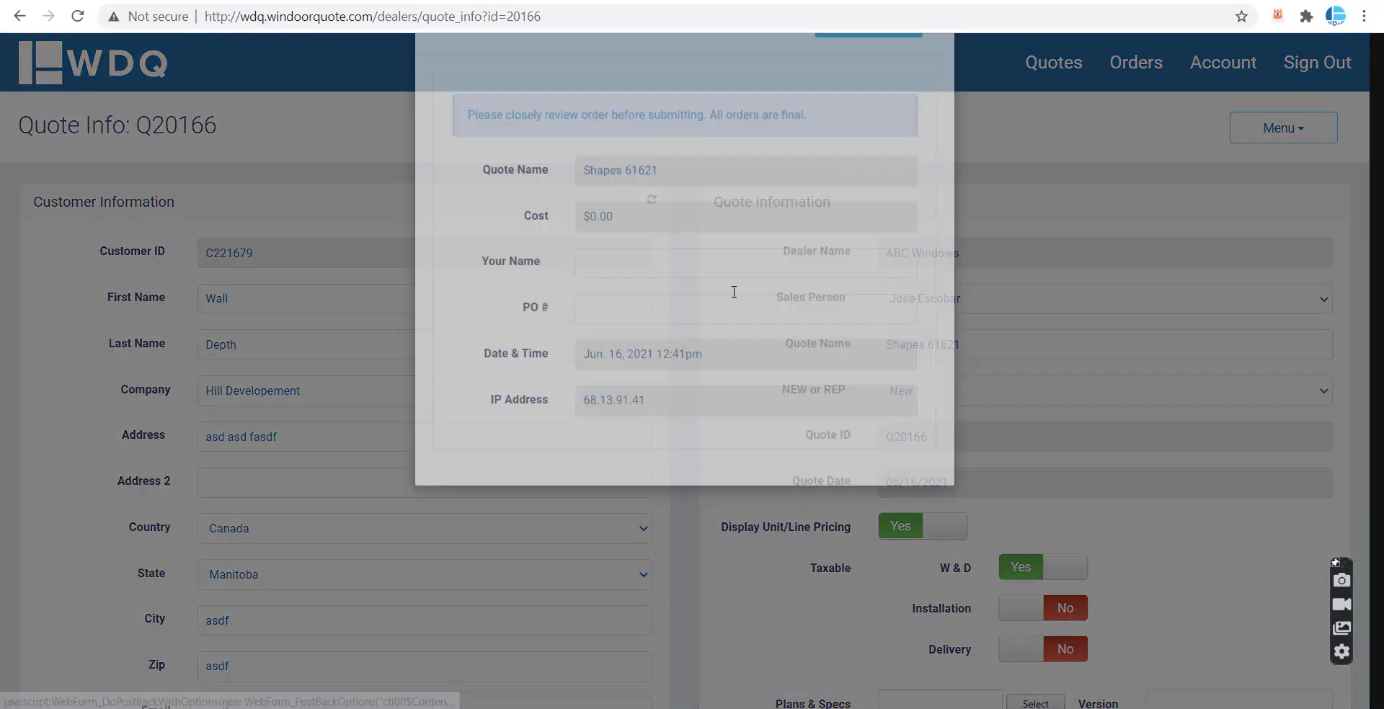
pyautogui.click(604, 335)
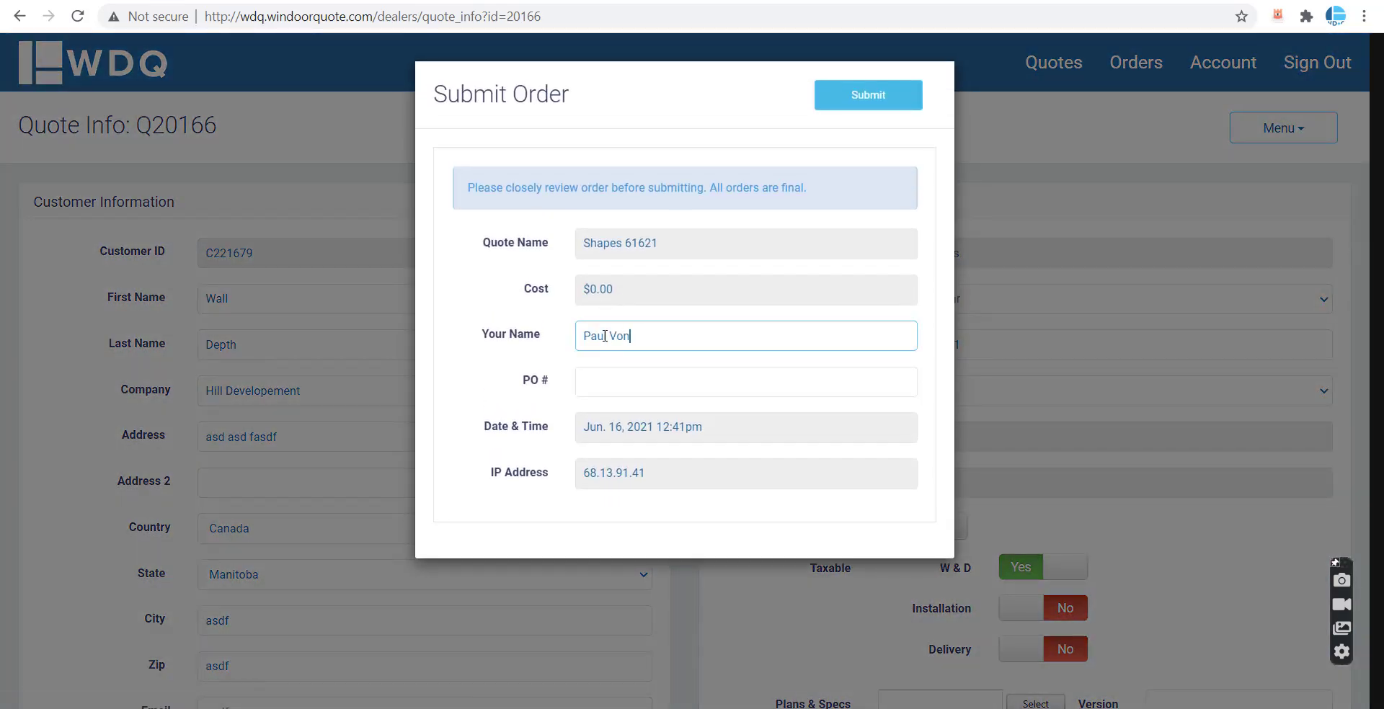
pyautogui.press('Tab')
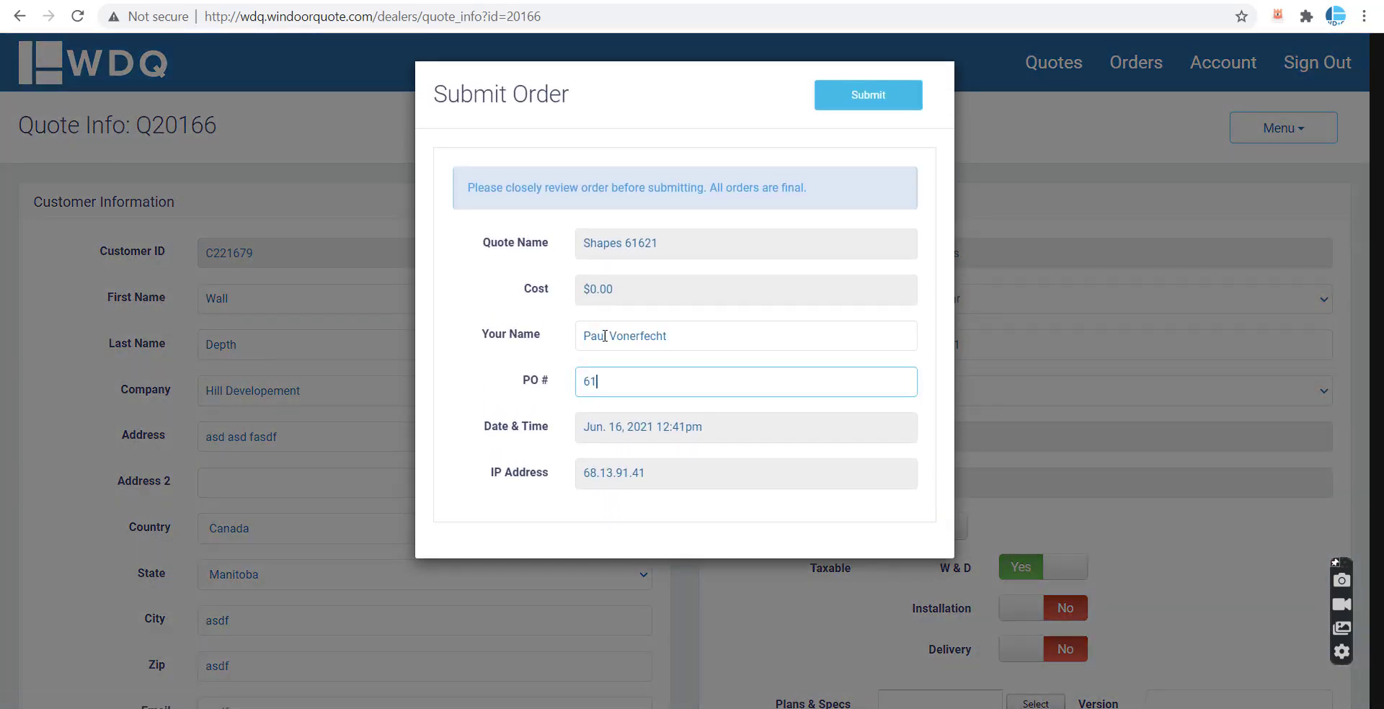
pyautogui.click(858, 92)
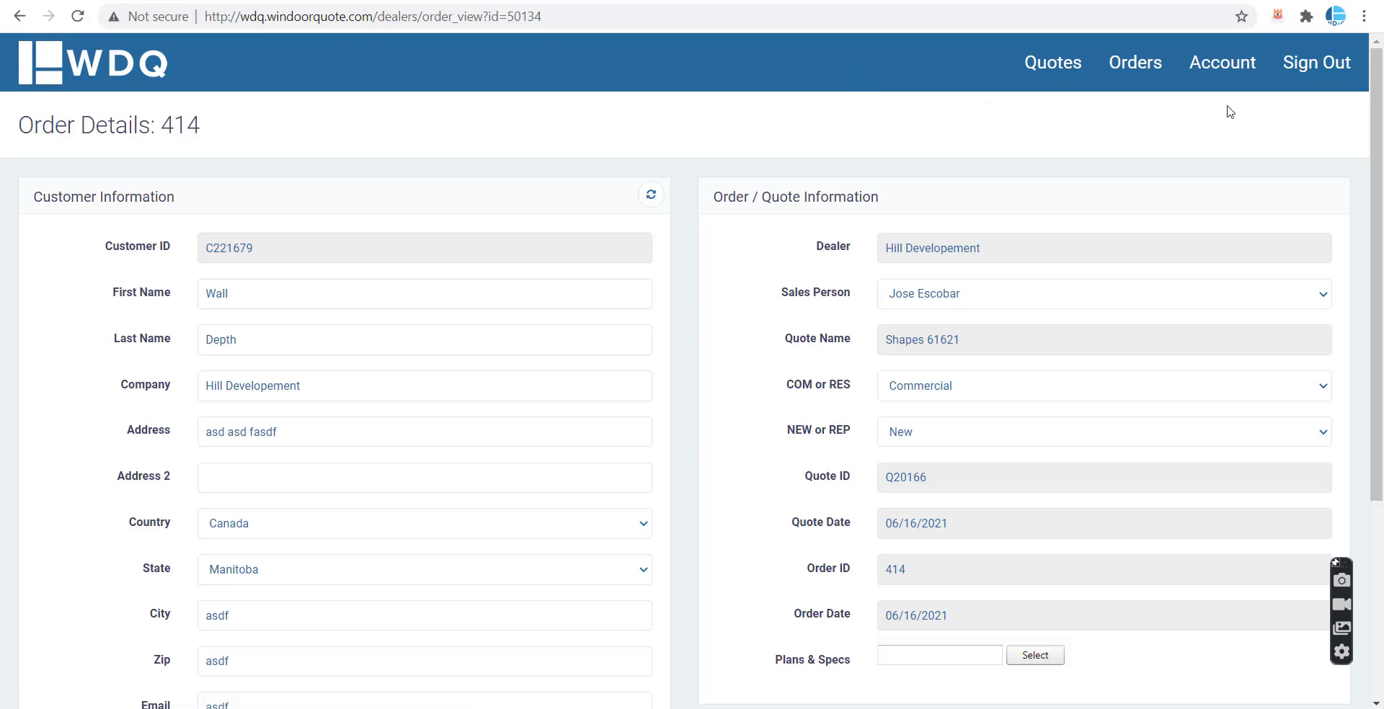
# Step: Switch to the admin site and open the list of open orders
pyautogui.click(1307, 78)
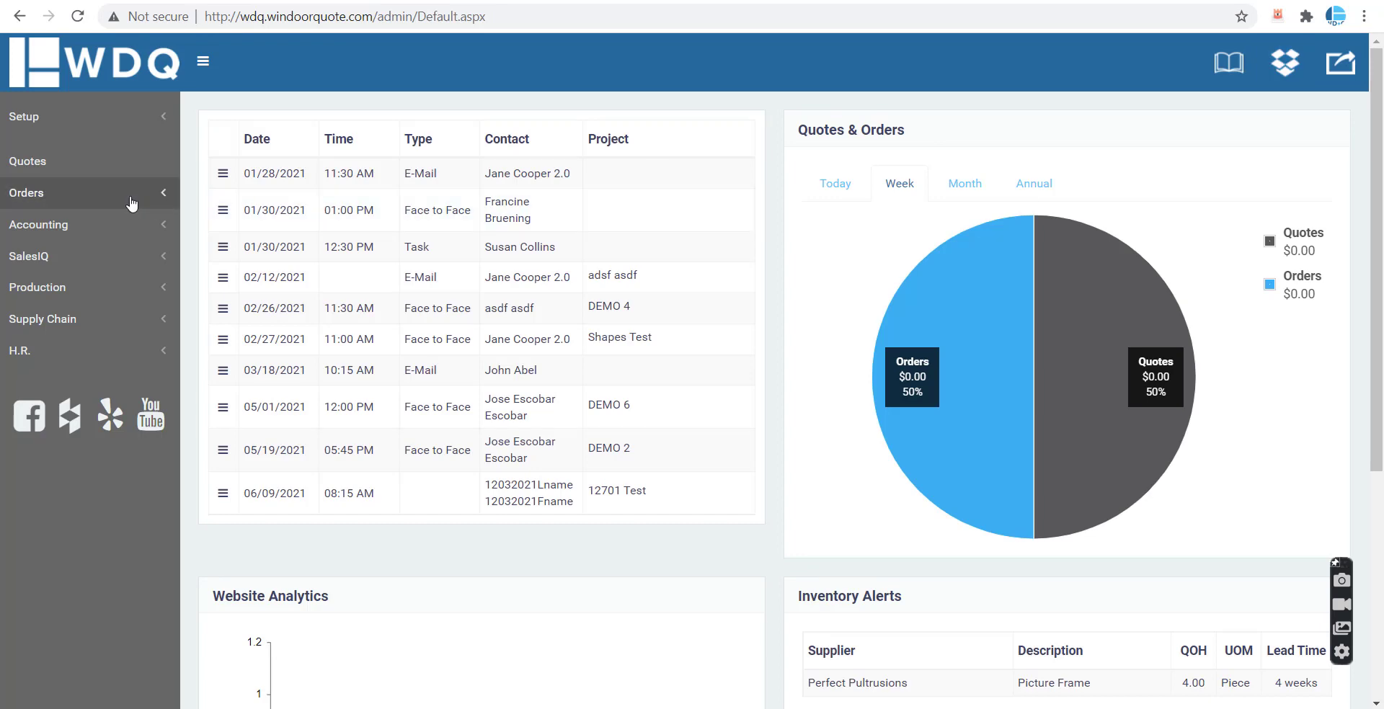
pyautogui.click(133, 191)
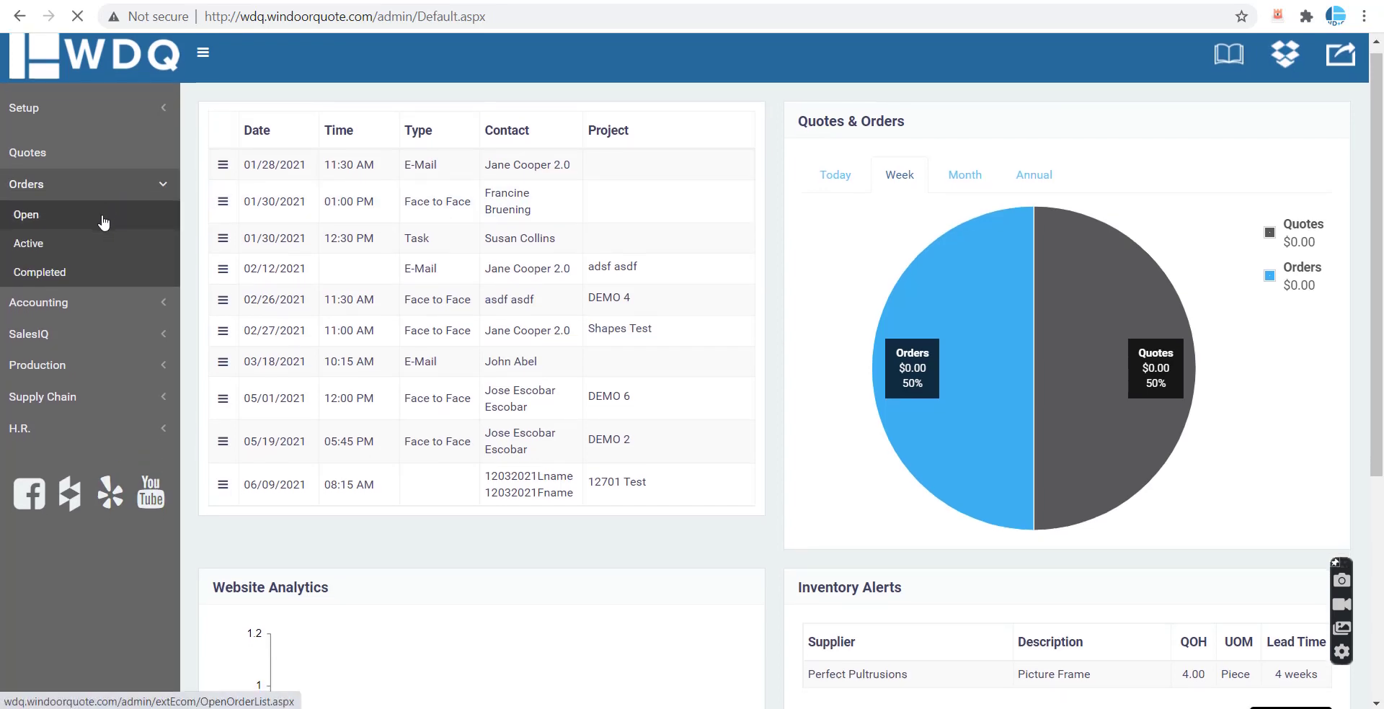
pyautogui.click(104, 222)
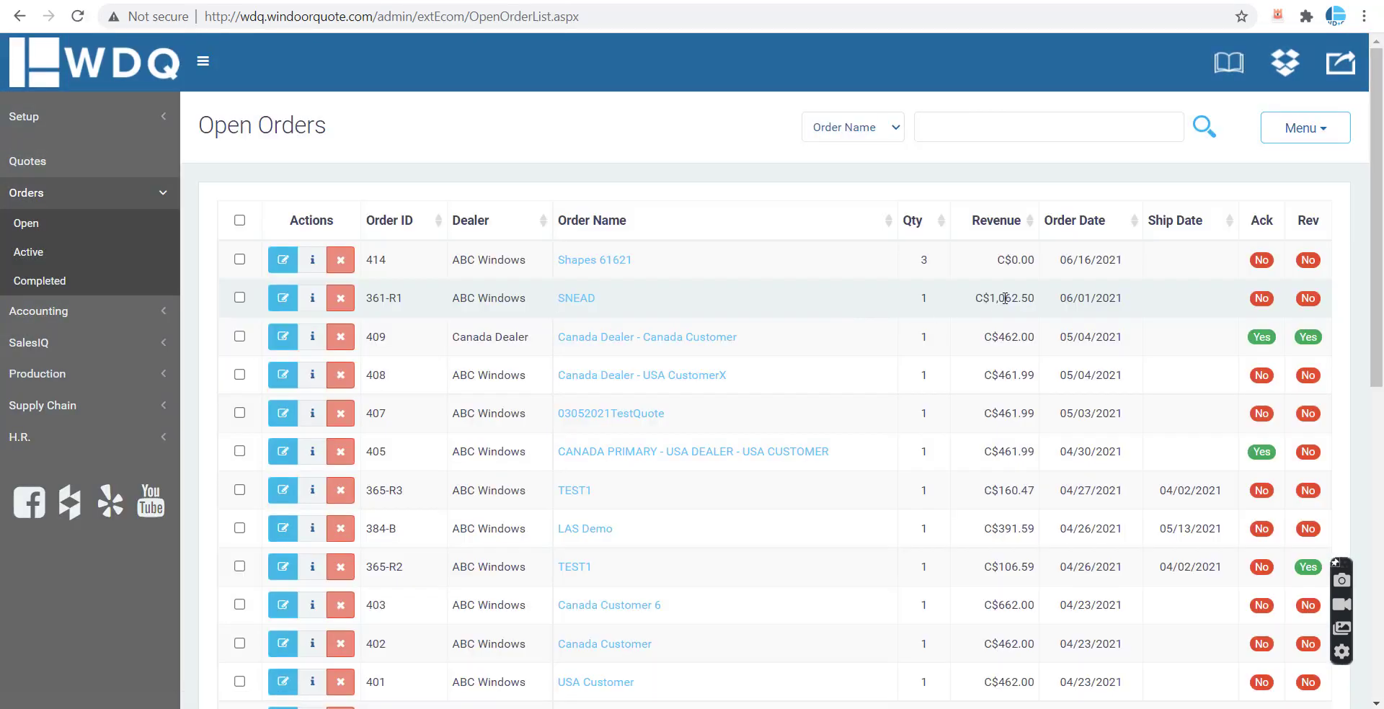
# Step: Mark the Shapes 61621 order as reviewed and activate it
pyautogui.click(1304, 261)
pyautogui.click(830, 114)
pyautogui.click(767, 175)
pyautogui.click(240, 260)
pyautogui.click(1305, 128)
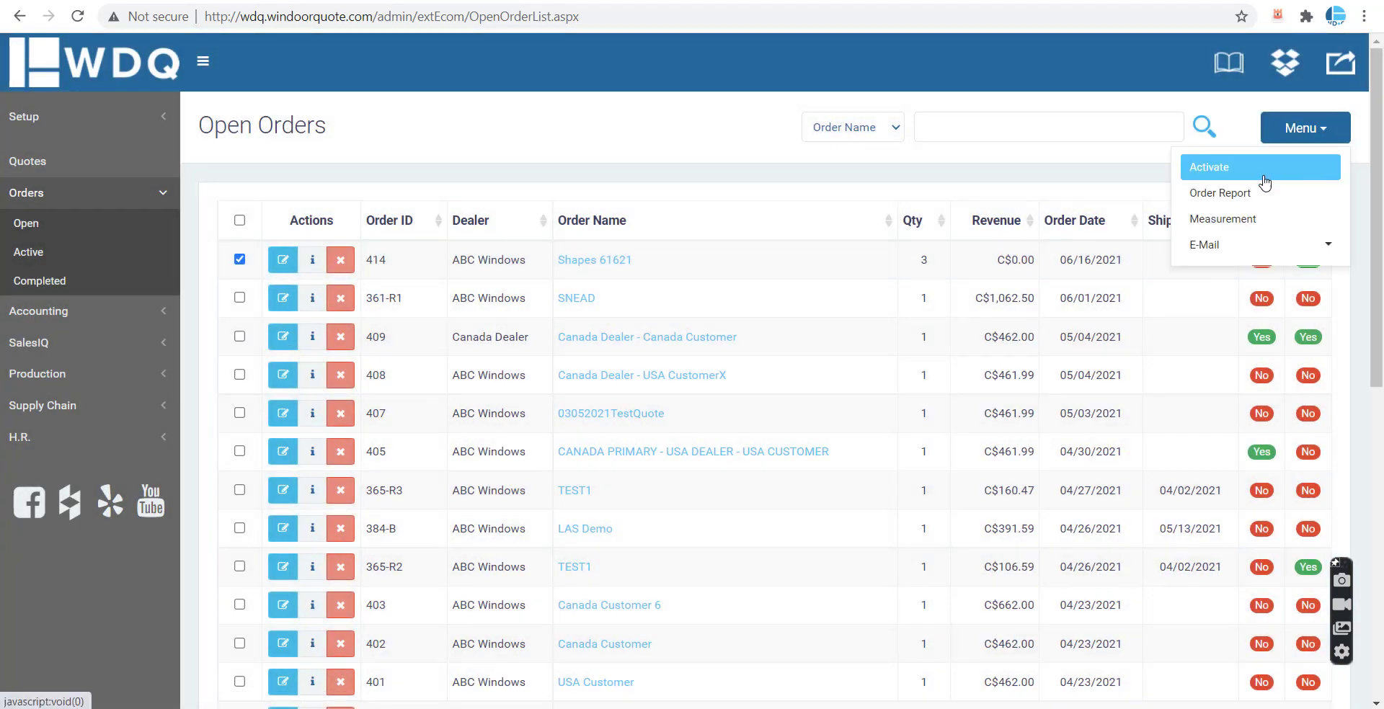
pyautogui.click(1211, 166)
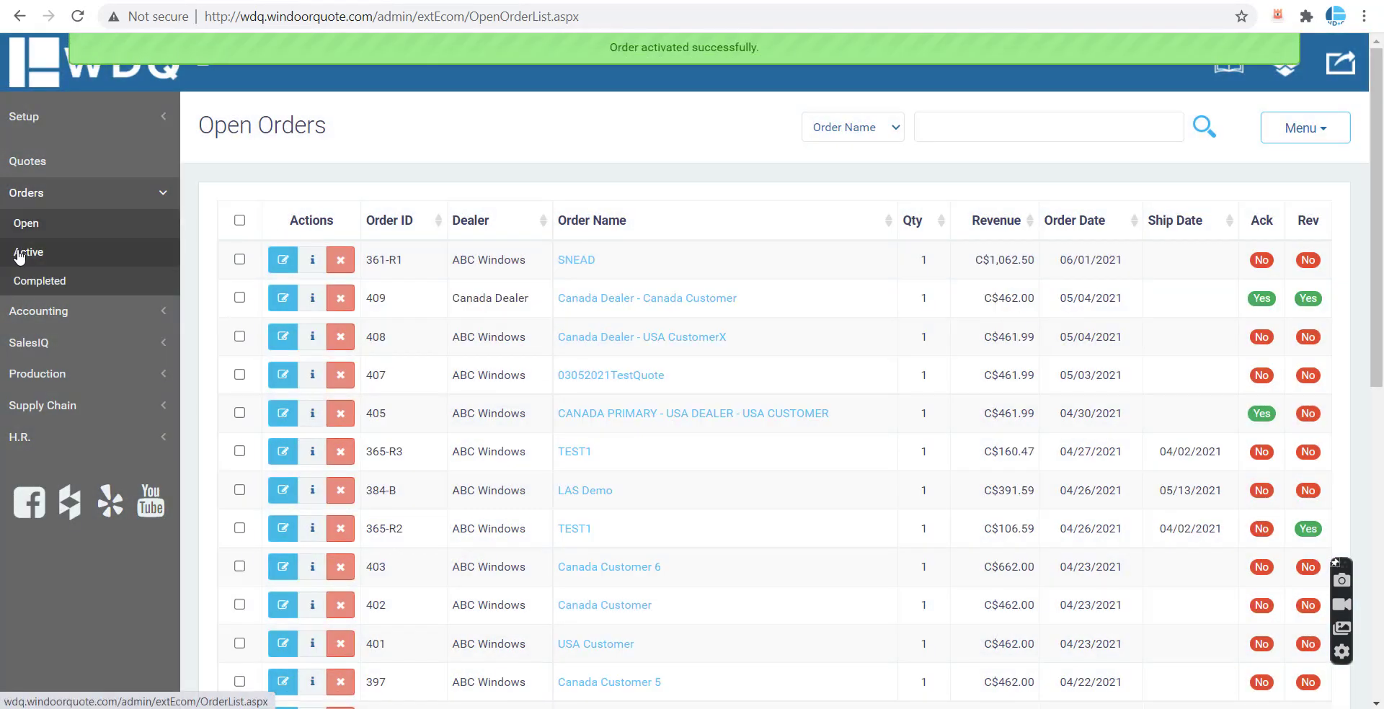
# Step: Generate the production files for the Shapes 61621 order from the active orders
pyautogui.click(27, 253)
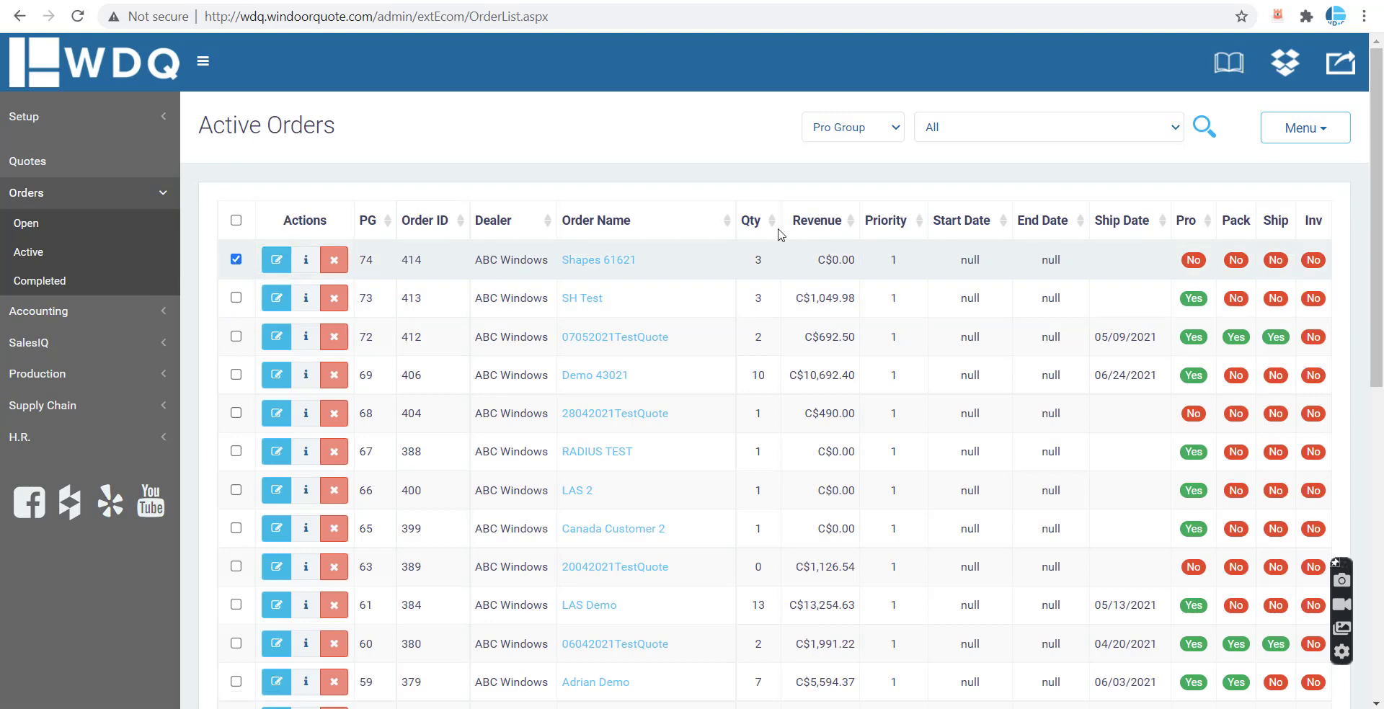
pyautogui.click(1305, 127)
pyautogui.click(1258, 165)
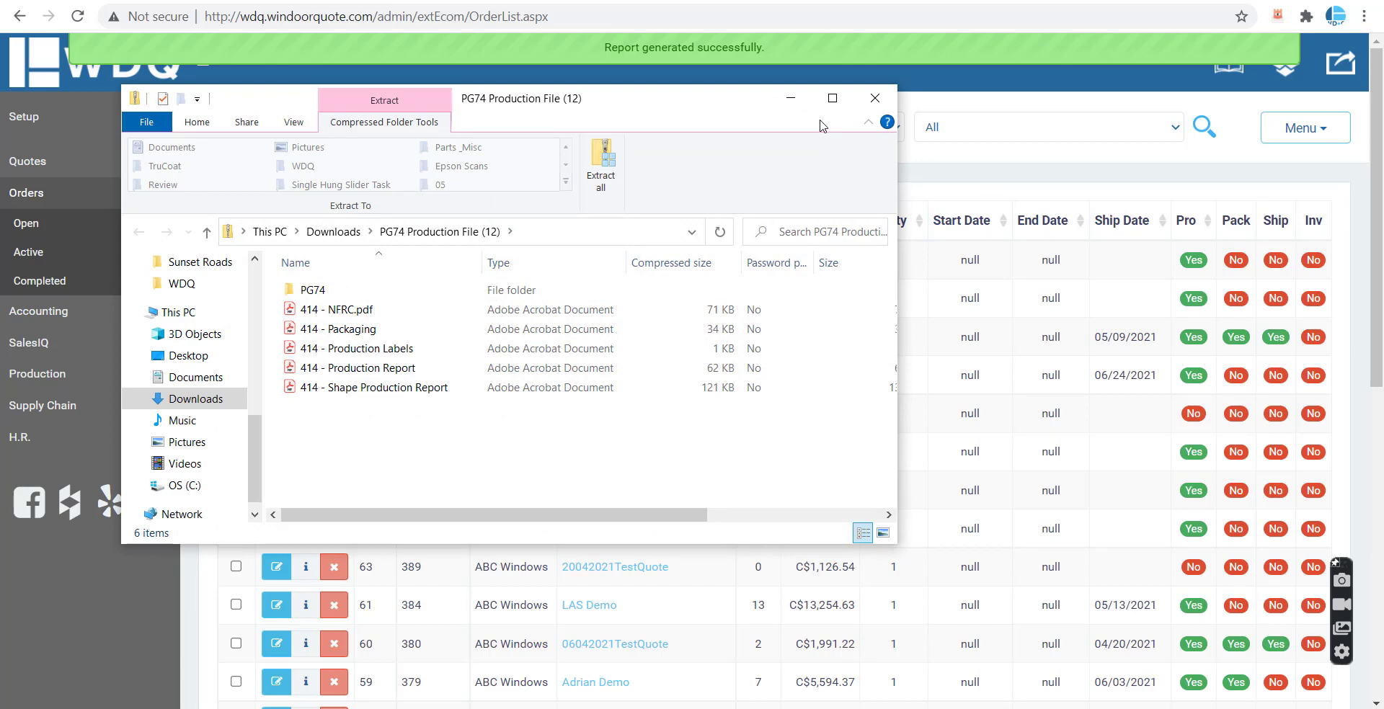
# Step: Open the 414 - Shape Production Report and examine the Extended Leg Eyebrow's overall dimensions, cut lengths and start and end angles
pyautogui.doubleClick(370, 390)
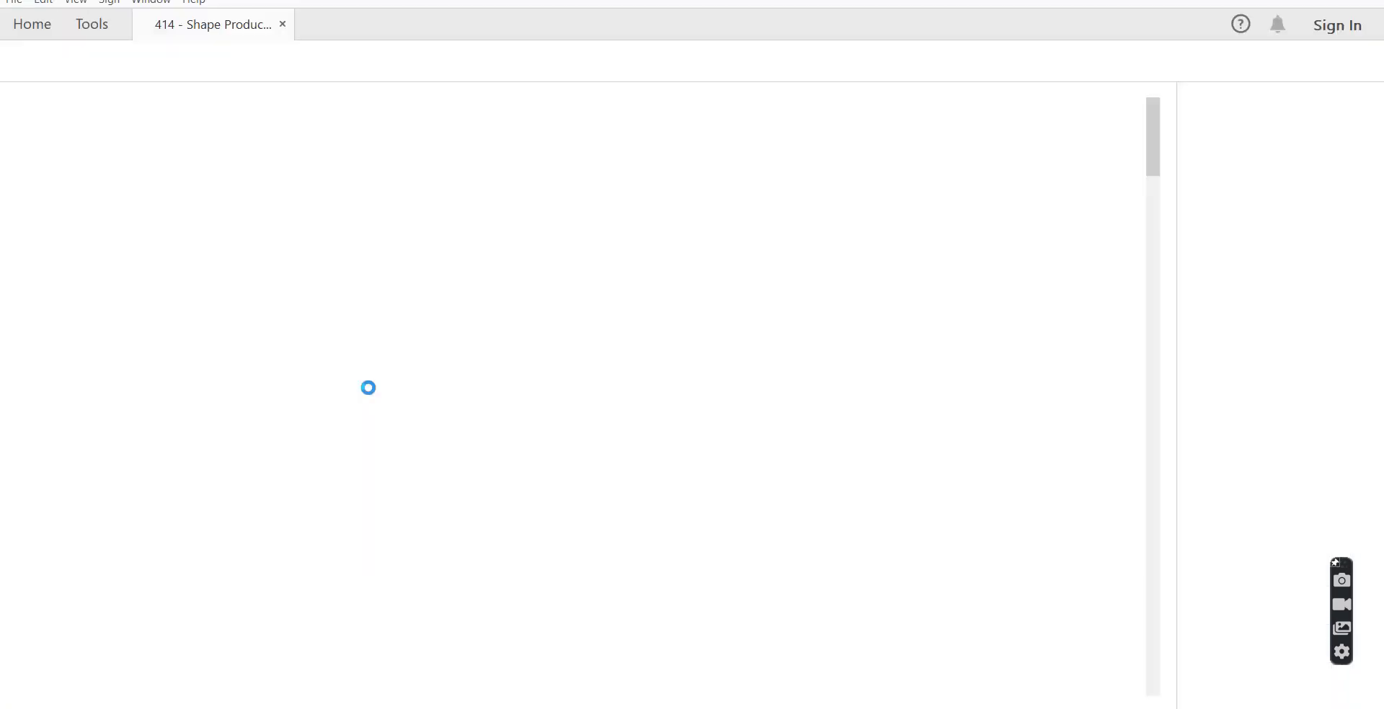
pyautogui.scroll(-4, 544, 375)
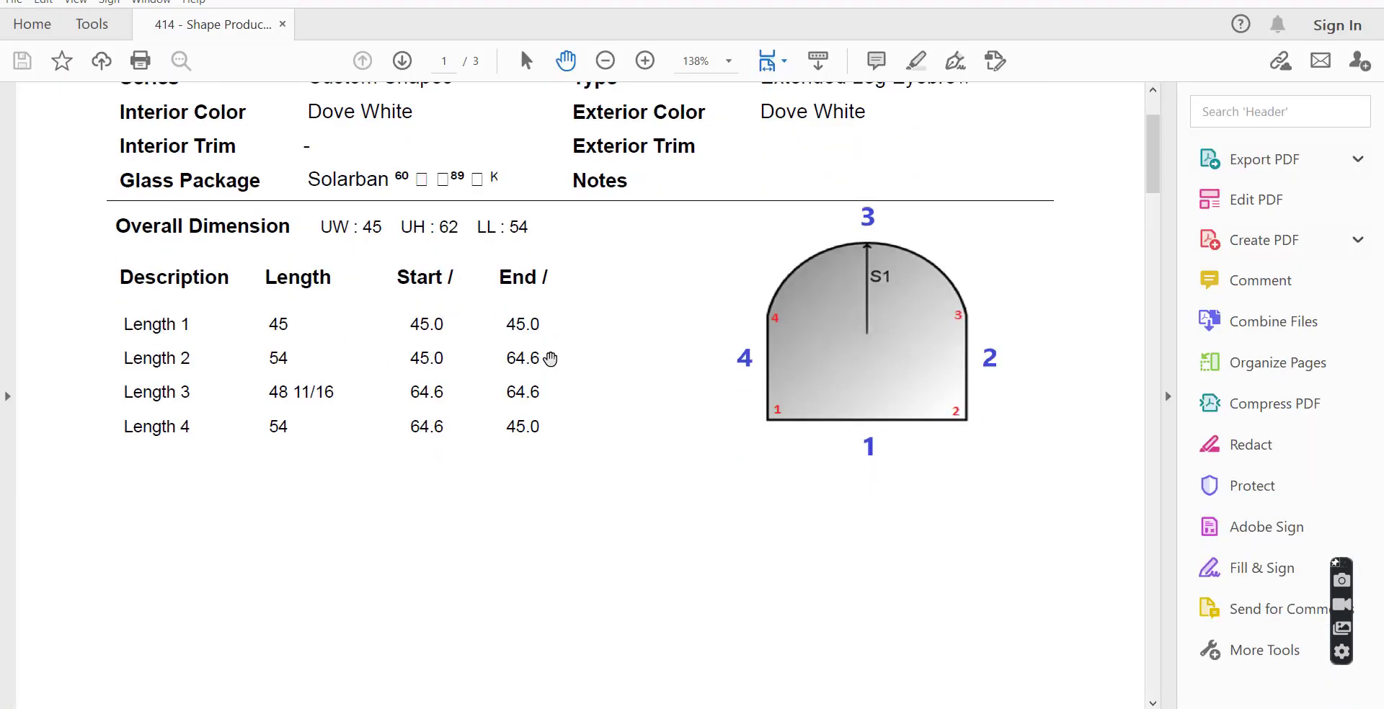
pyautogui.scroll(4, 550, 462)
pyautogui.scroll(-3, 550, 359)
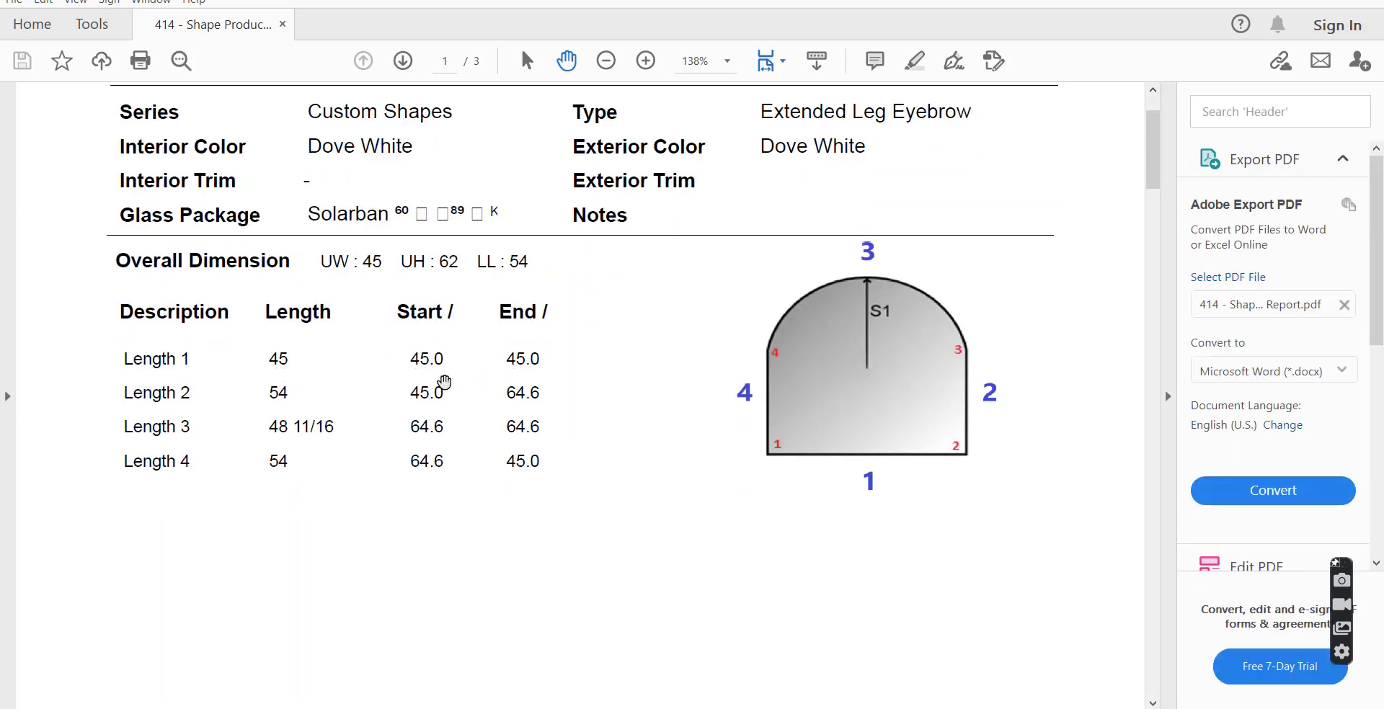
pyautogui.moveTo(565, 361); pyautogui.dragTo(559, 338)
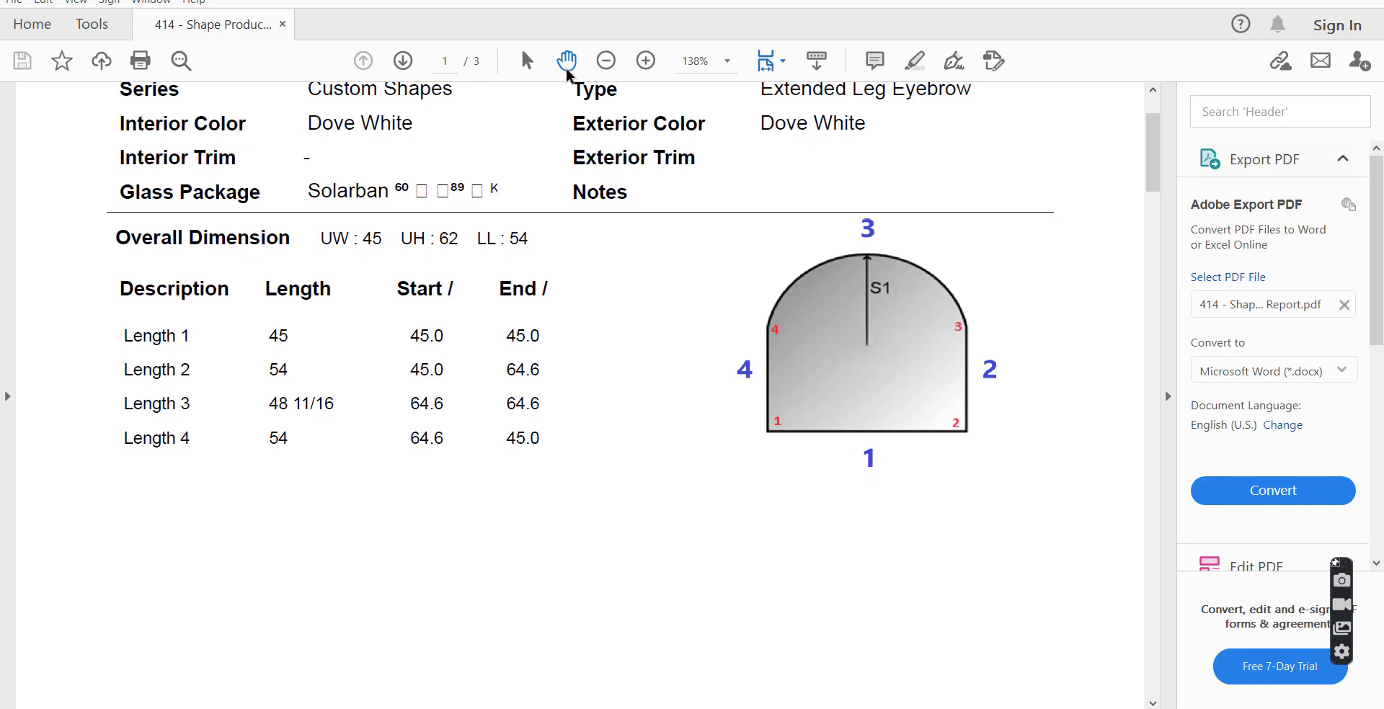
pyautogui.moveTo(865, 470); pyautogui.dragTo(858, 466)
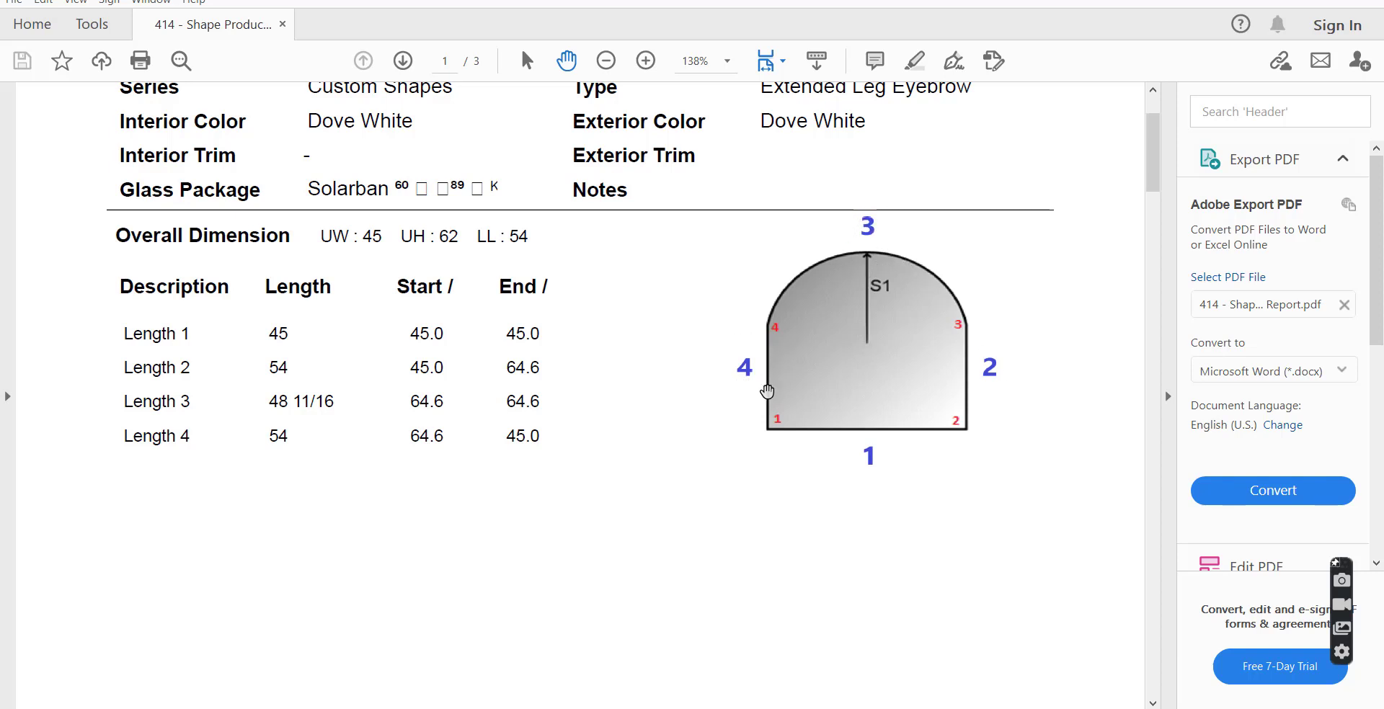
pyautogui.scroll(-2, 766, 389)
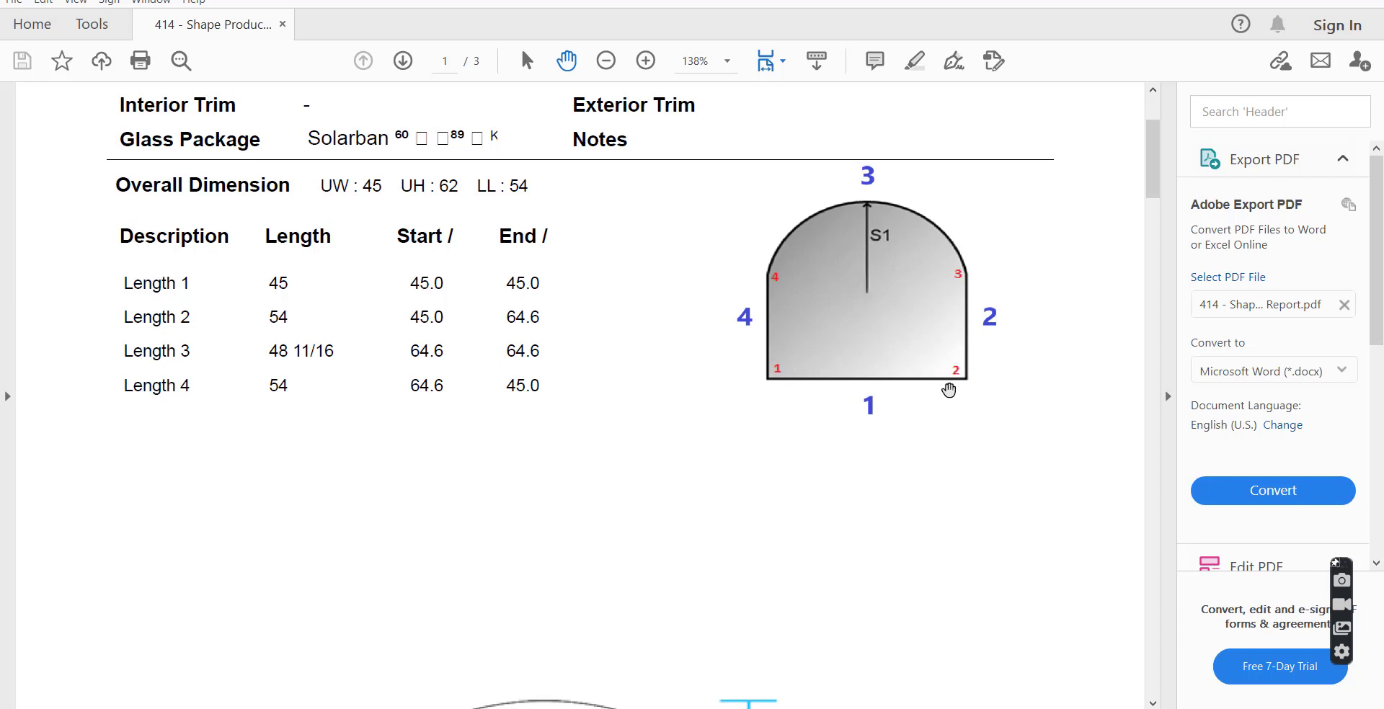
pyautogui.scroll(-1, 904, 388)
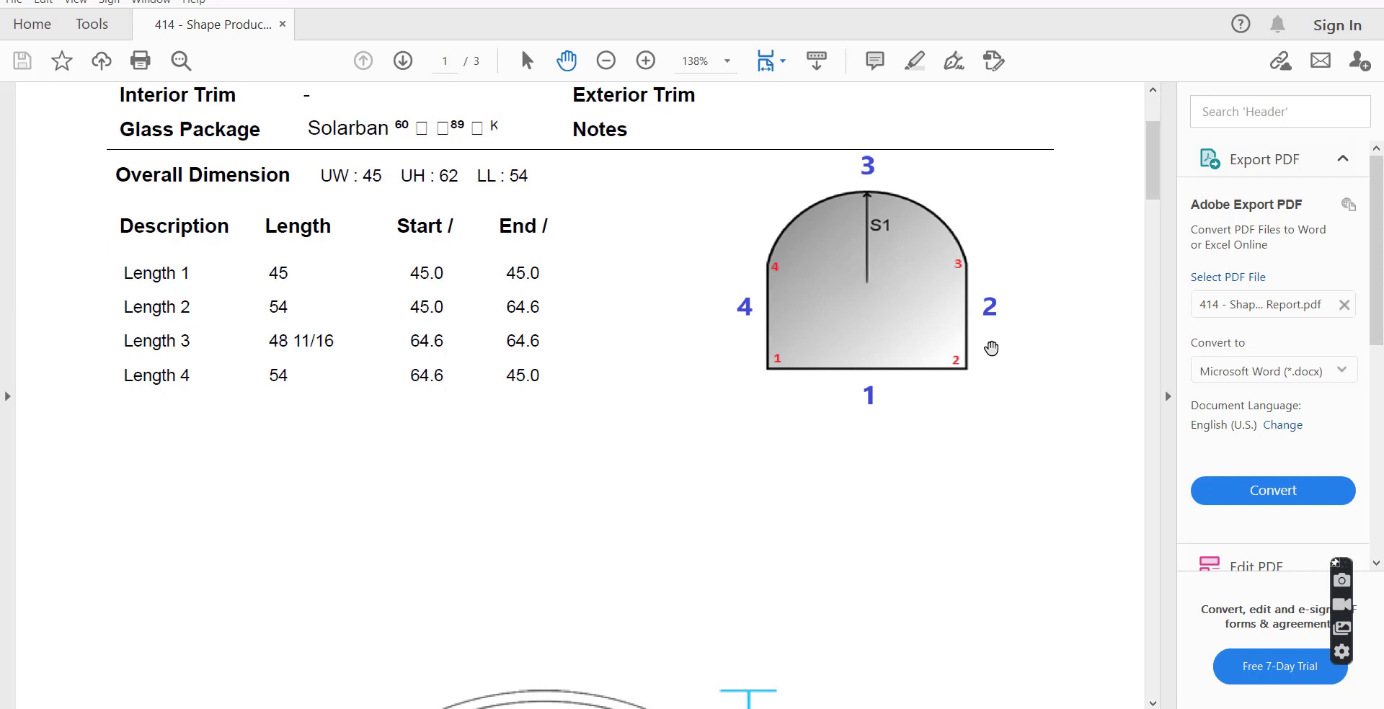
pyautogui.scroll(-1, 981, 349)
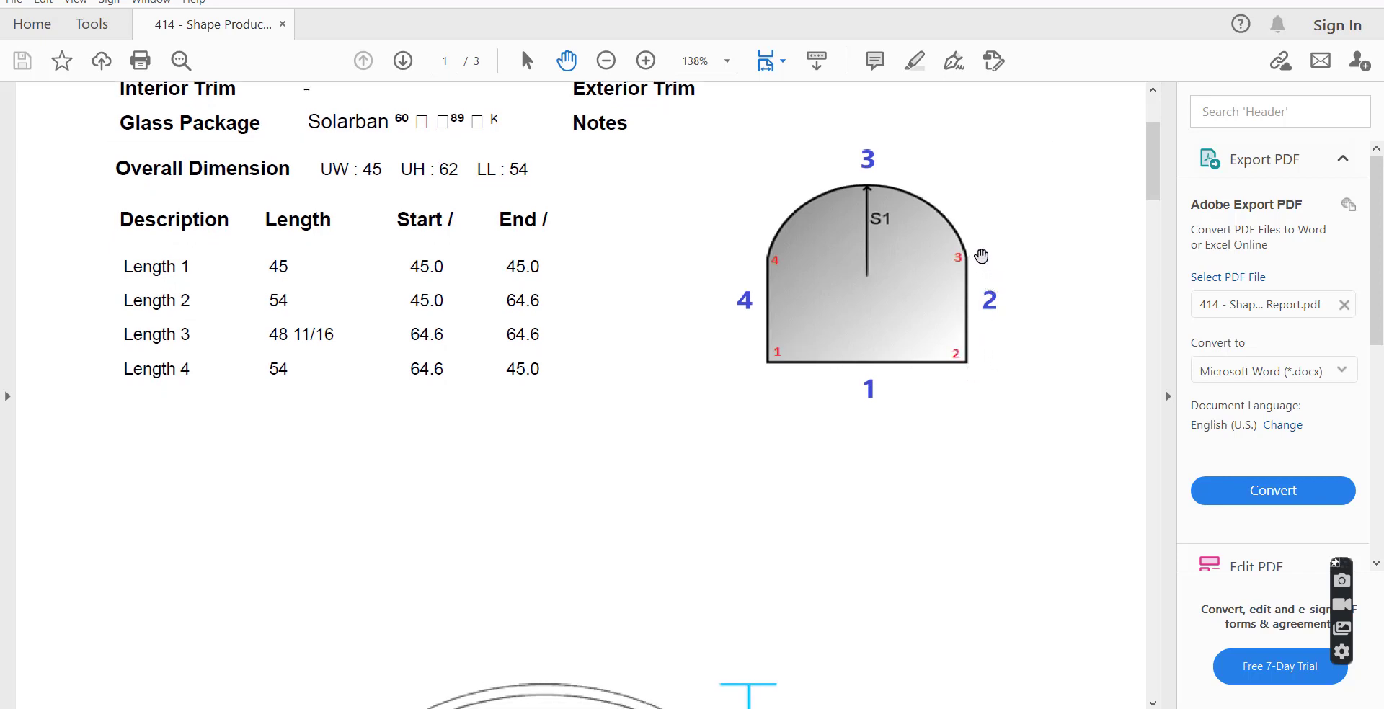
pyautogui.scroll(-1, 950, 271)
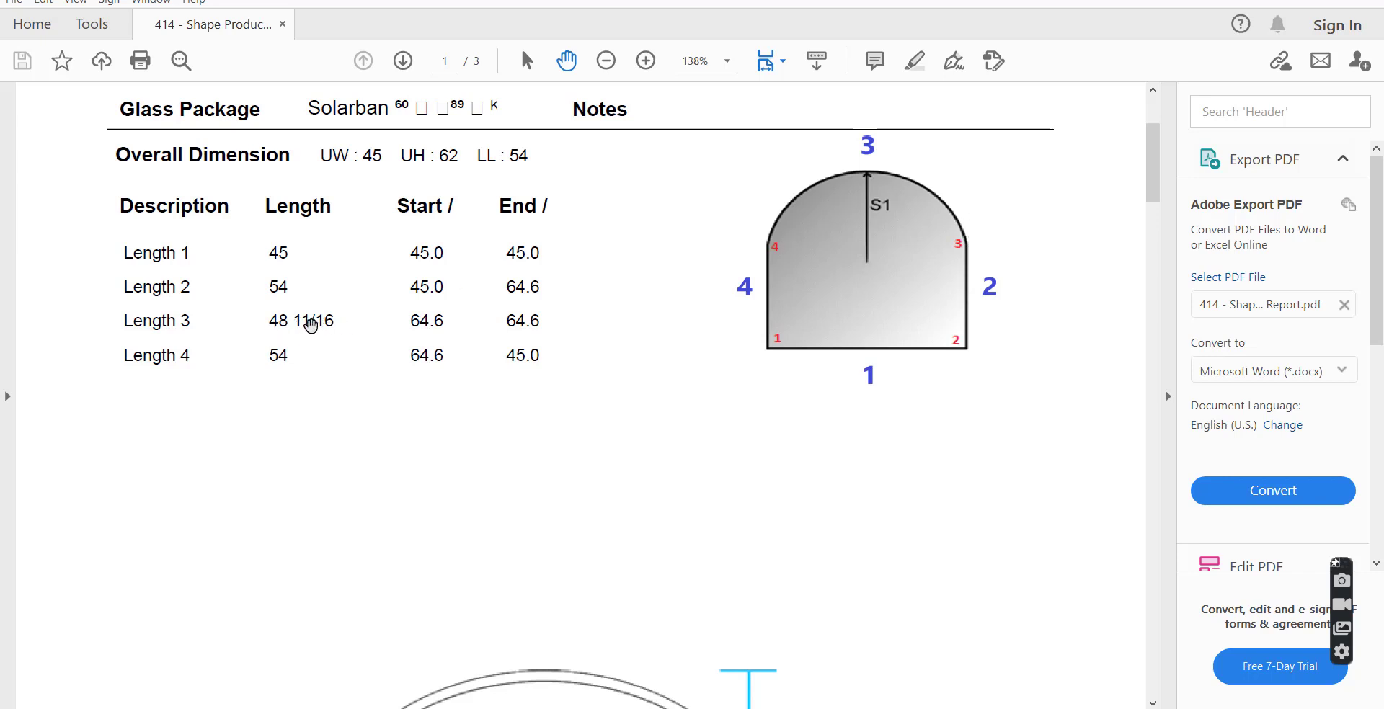
pyautogui.moveTo(507, 436); pyautogui.dragTo(492, 505)
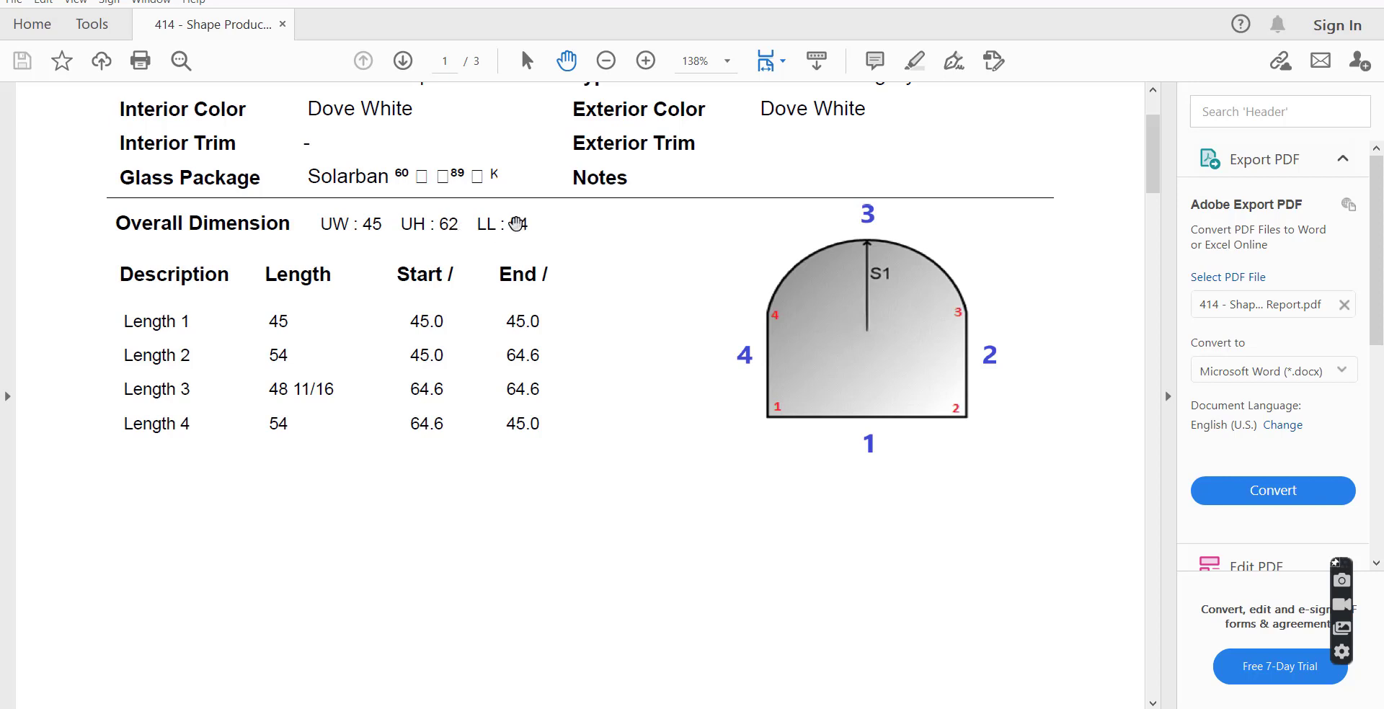
pyautogui.scroll(3, 646, 395)
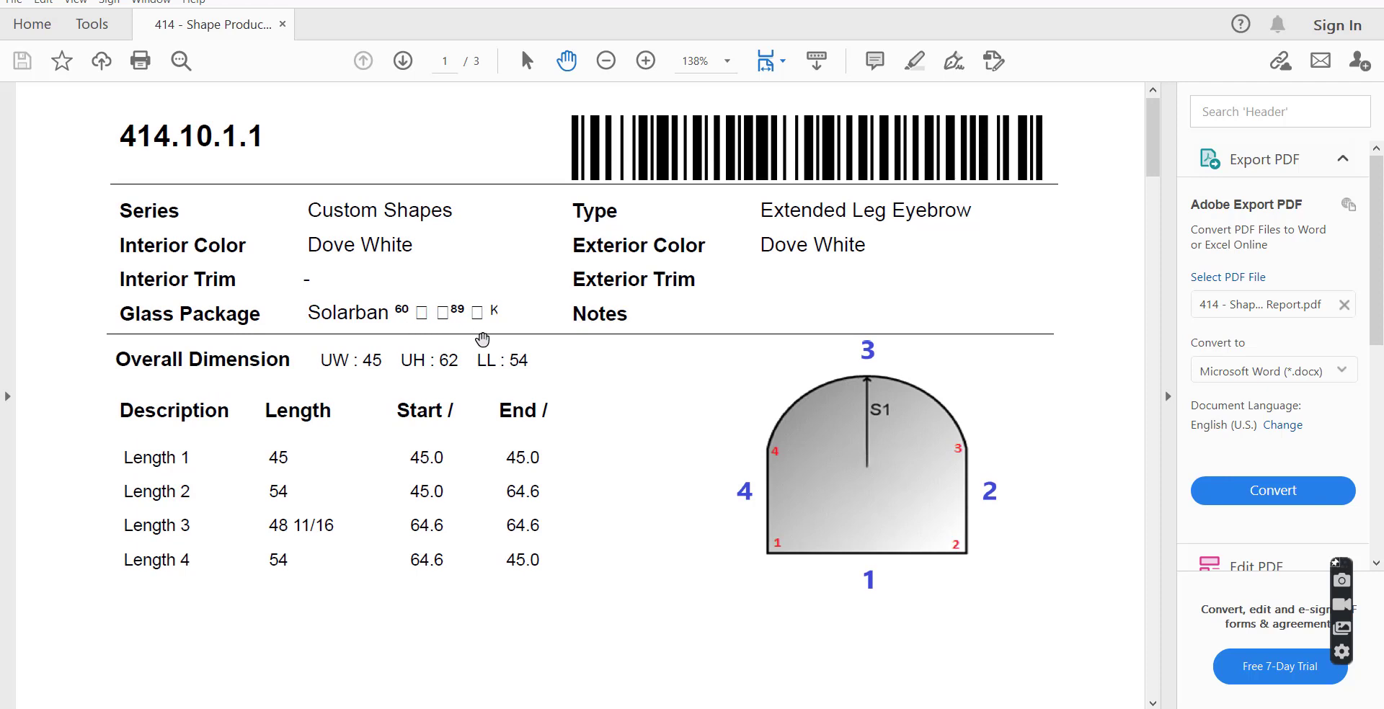
pyautogui.scroll(-5, 595, 414)
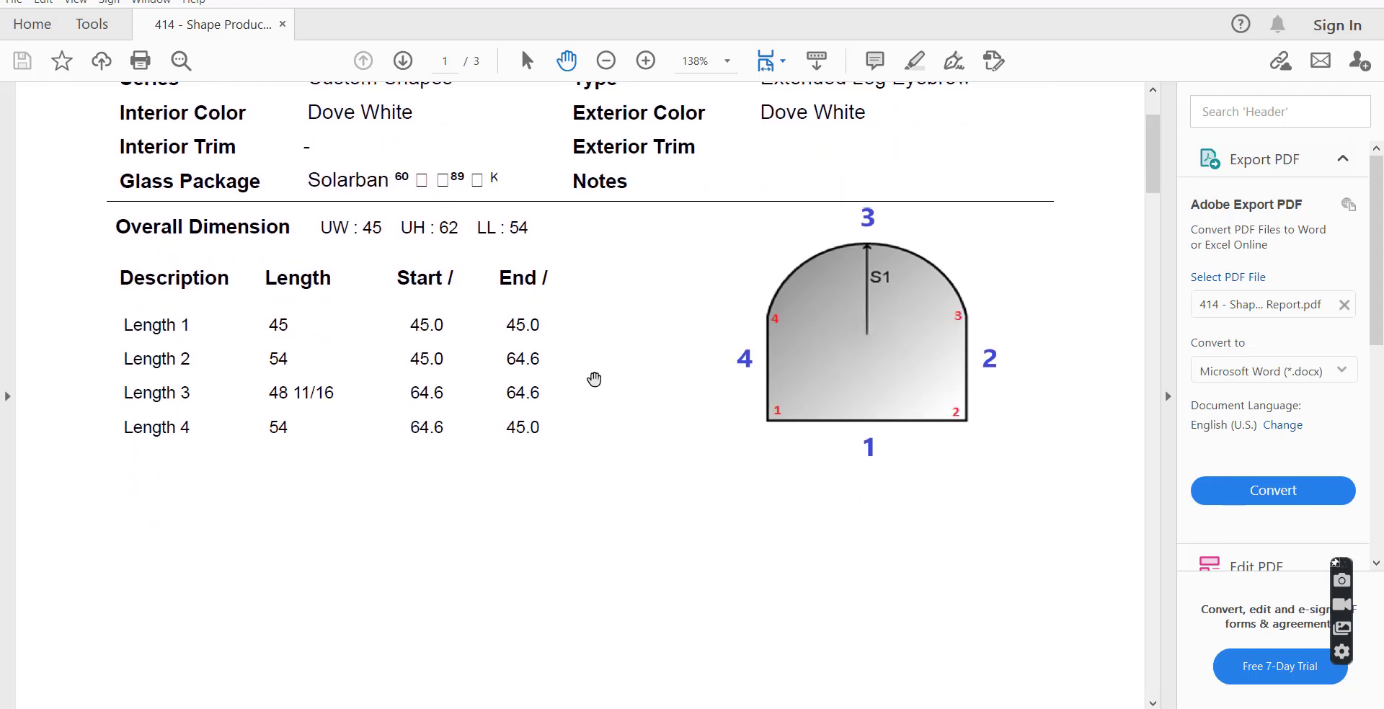
# Step: Zoom the report out to 75% and examine the dimensioned drawing of the eyebrow unit
pyautogui.scroll(-5, 608, 187)
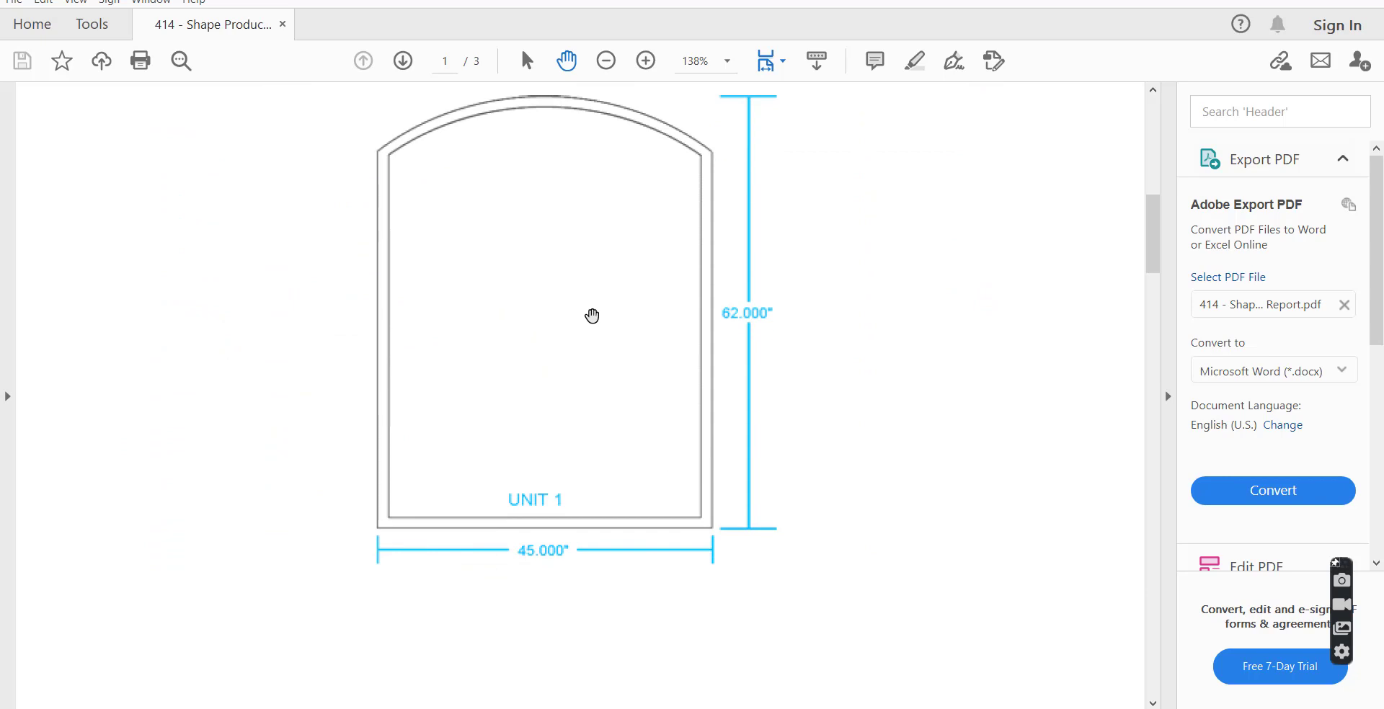
pyautogui.click(606, 60)
pyautogui.click(607, 61)
pyautogui.click(606, 60)
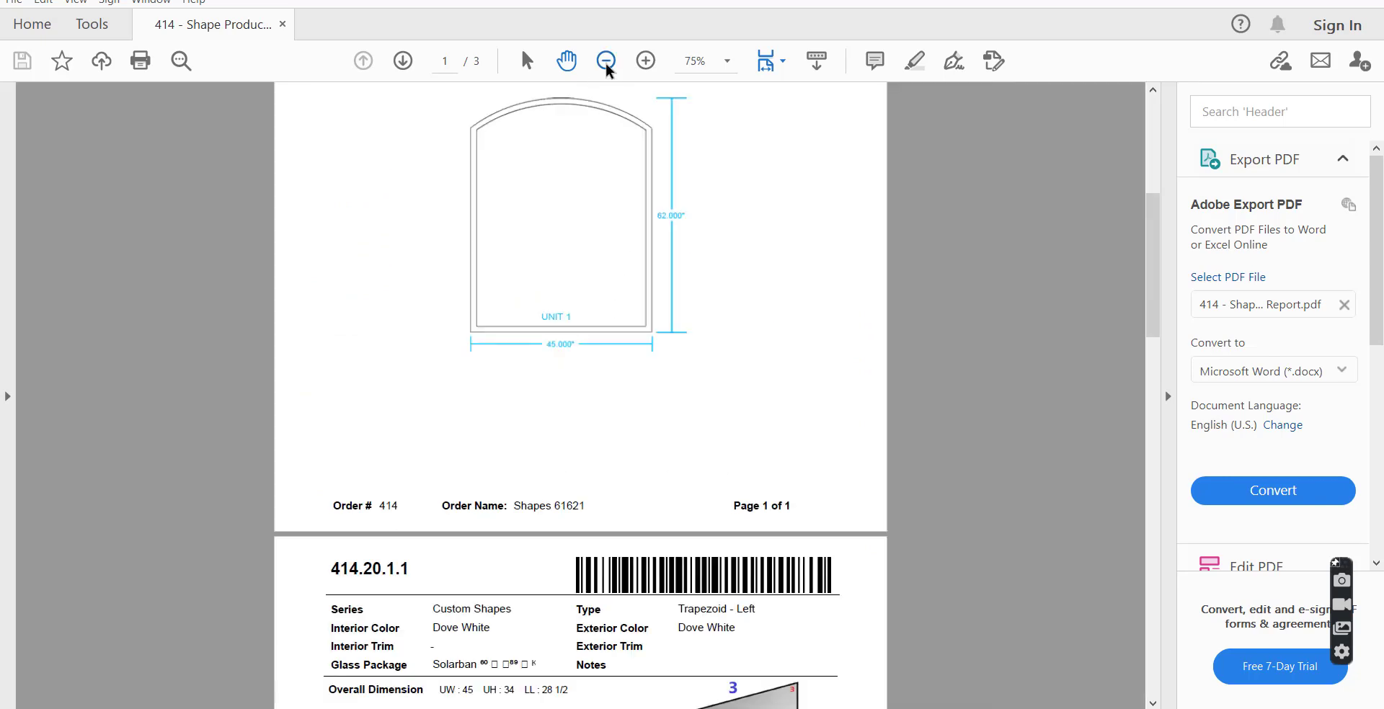
pyautogui.scroll(2, 640, 410)
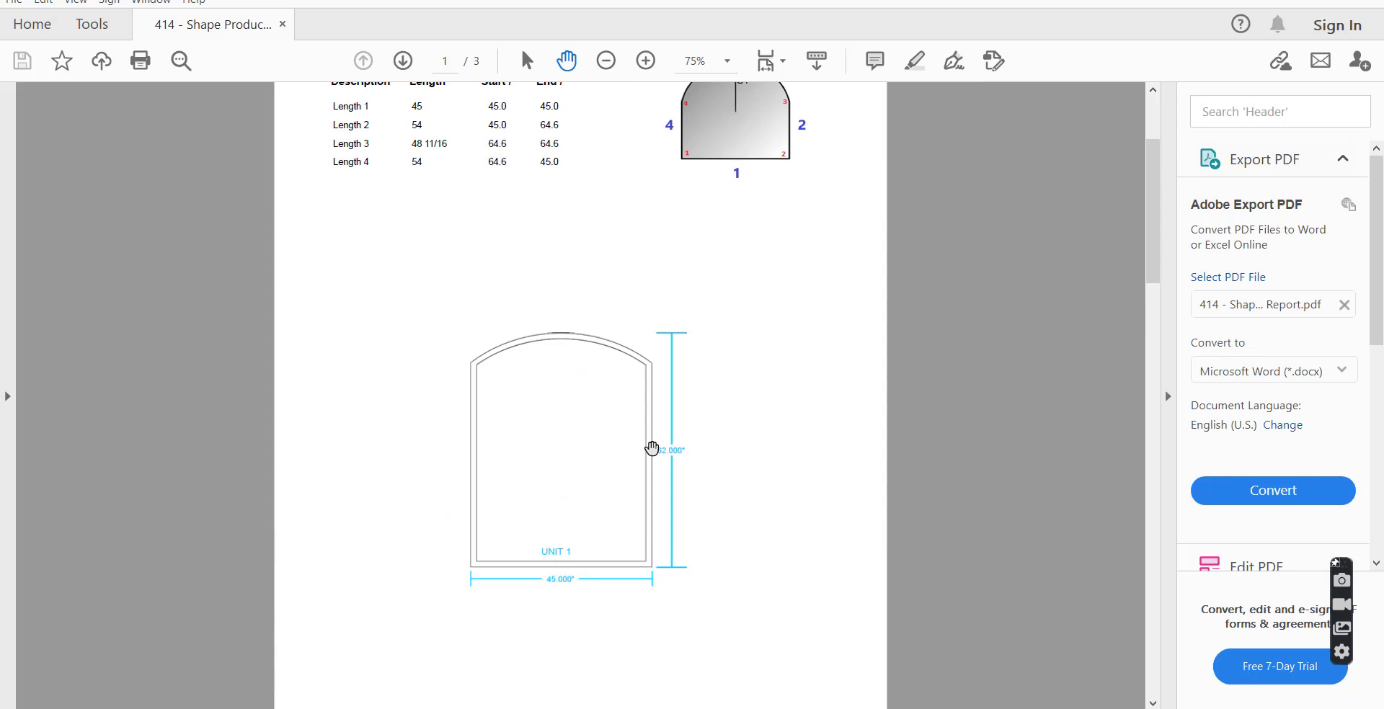
pyautogui.scroll(1, 641, 461)
pyautogui.scroll(-6, 624, 496)
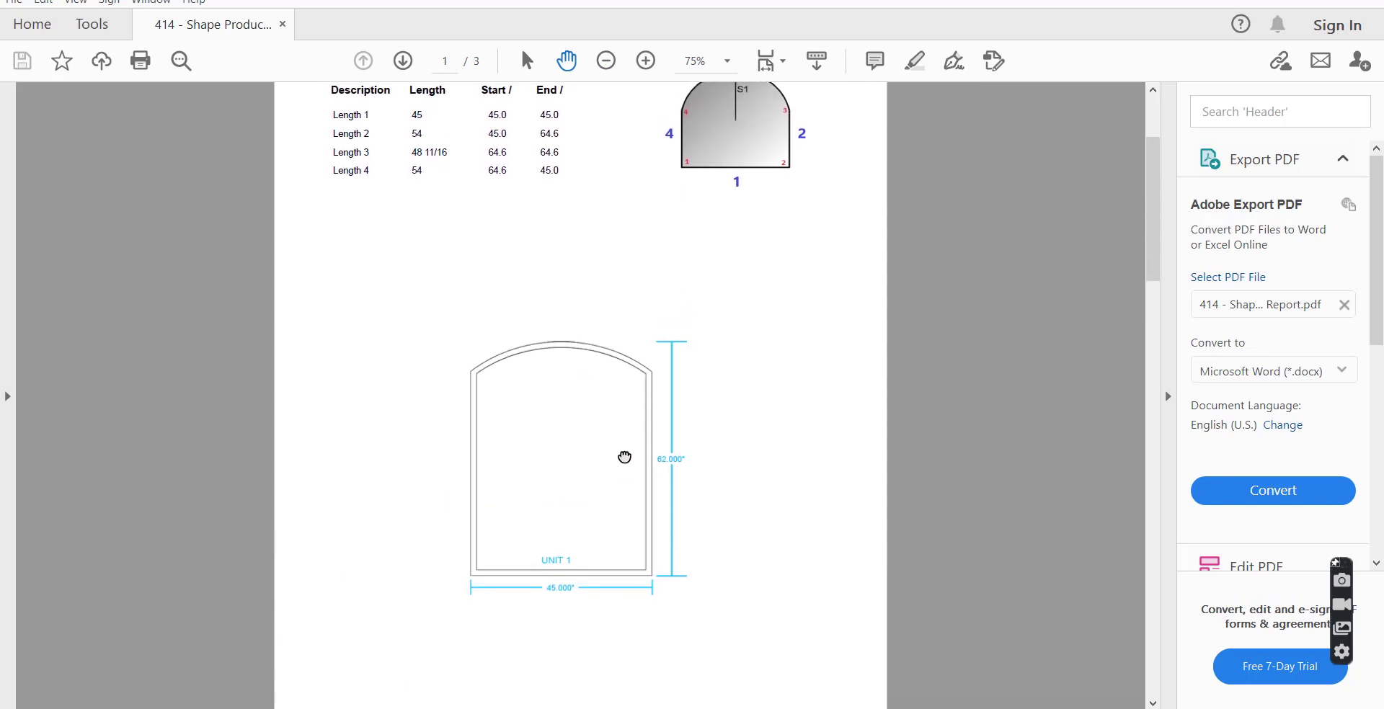
# Step: Examine the report pages for the Trapezoid - Left and the Half Round units
pyautogui.scroll(-3, 597, 243)
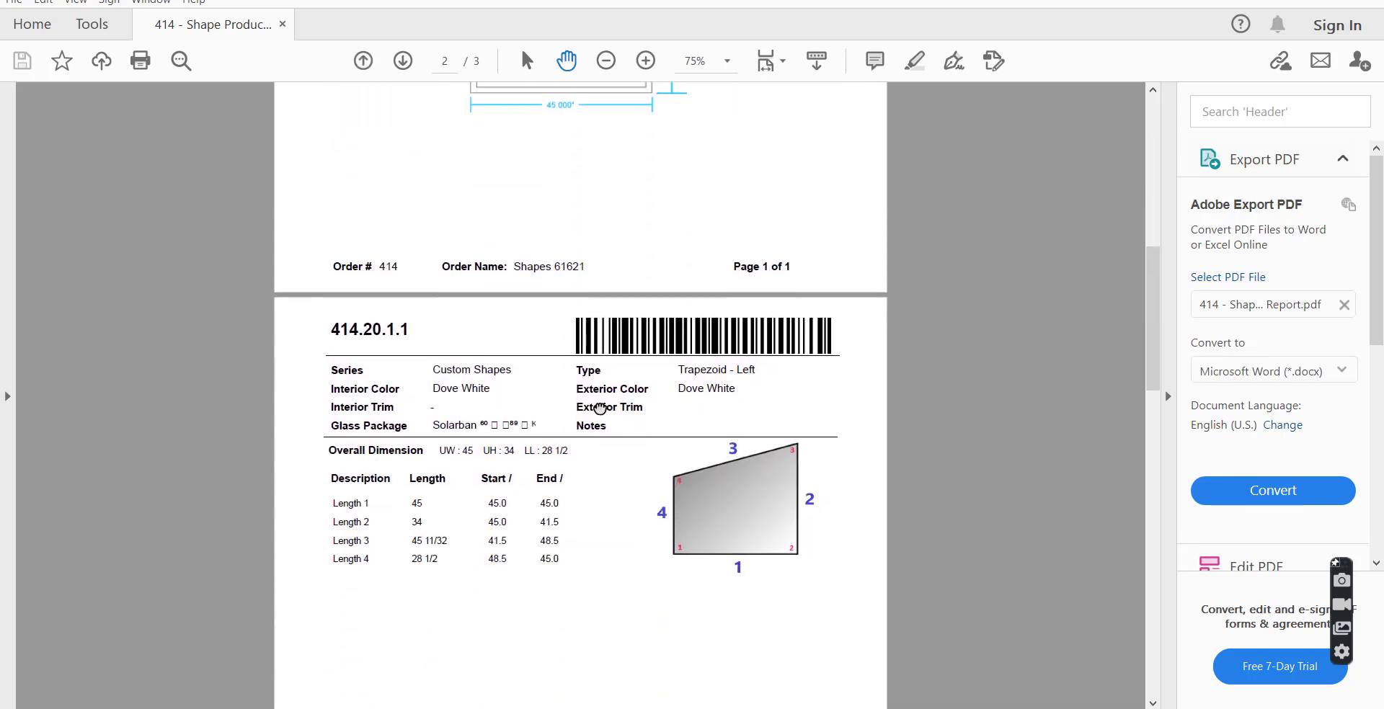
pyautogui.scroll(-1, 572, 267)
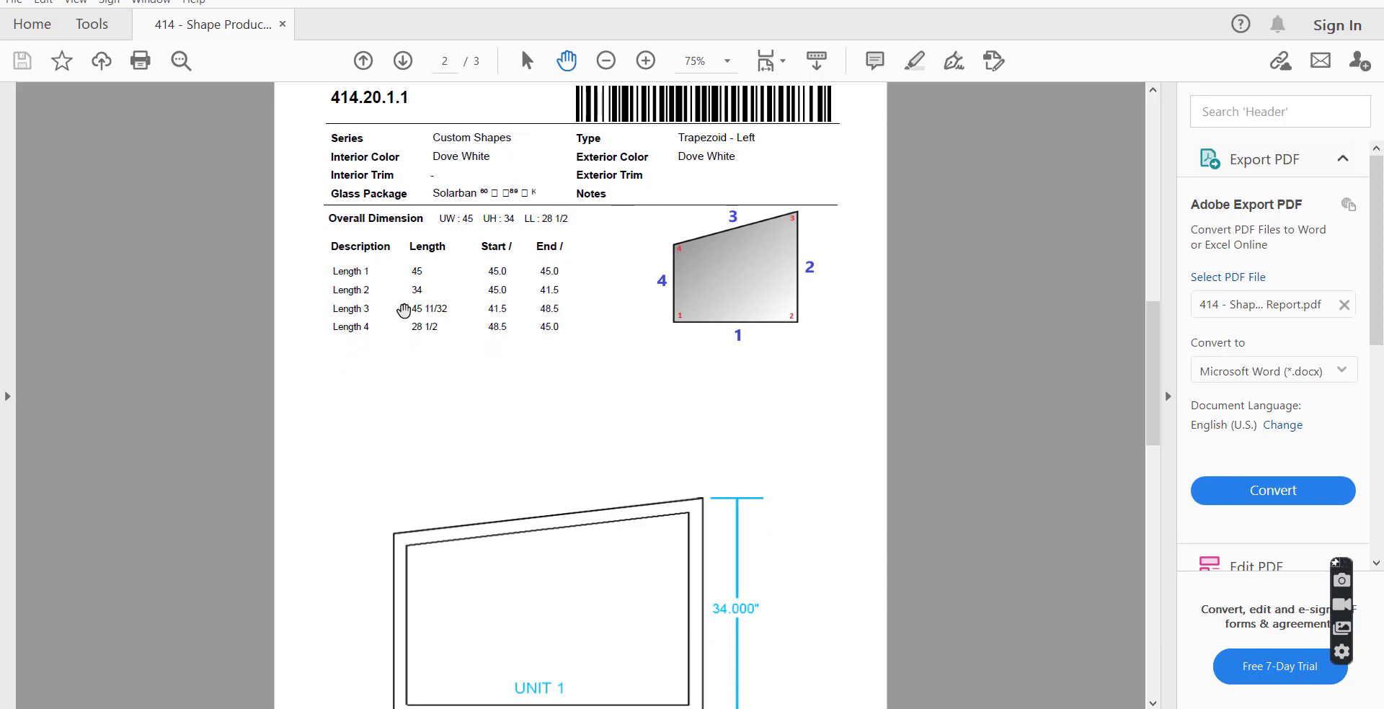
pyautogui.scroll(-1, 611, 338)
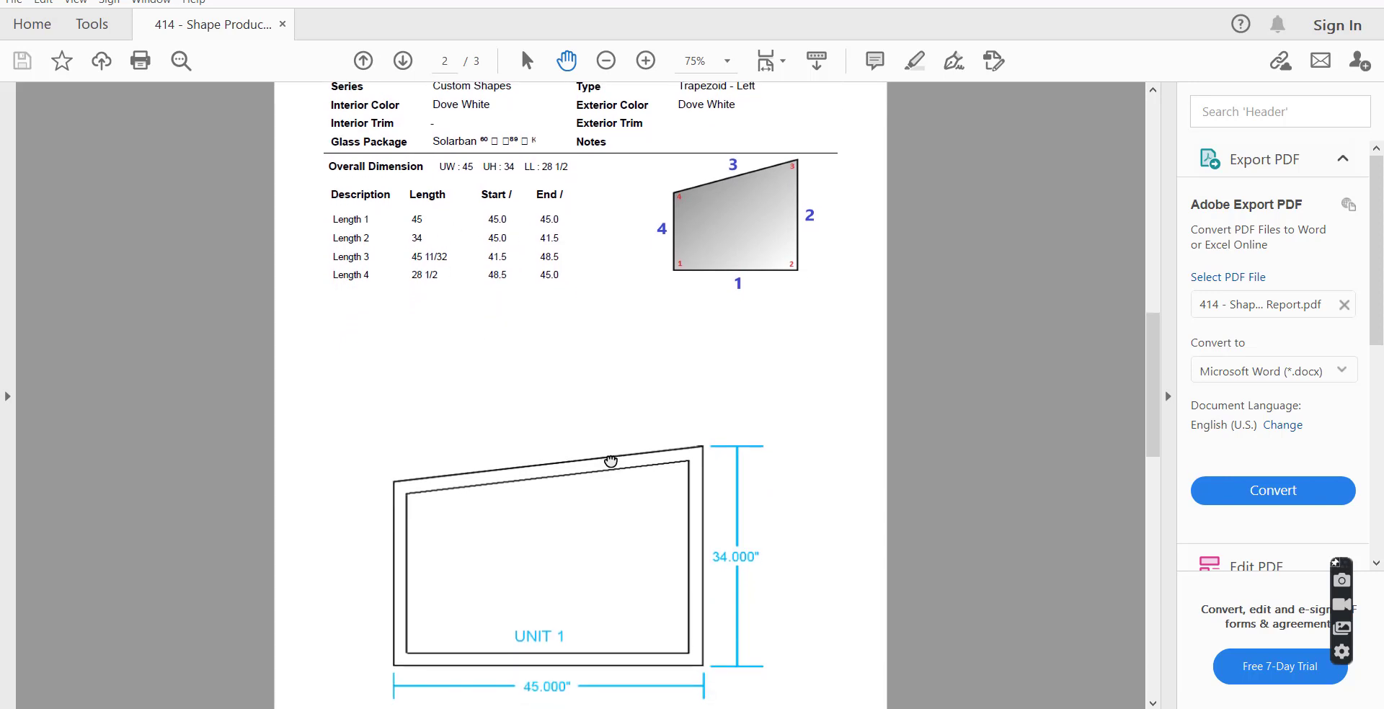
pyautogui.scroll(-6, 611, 332)
pyautogui.scroll(-6, 609, 411)
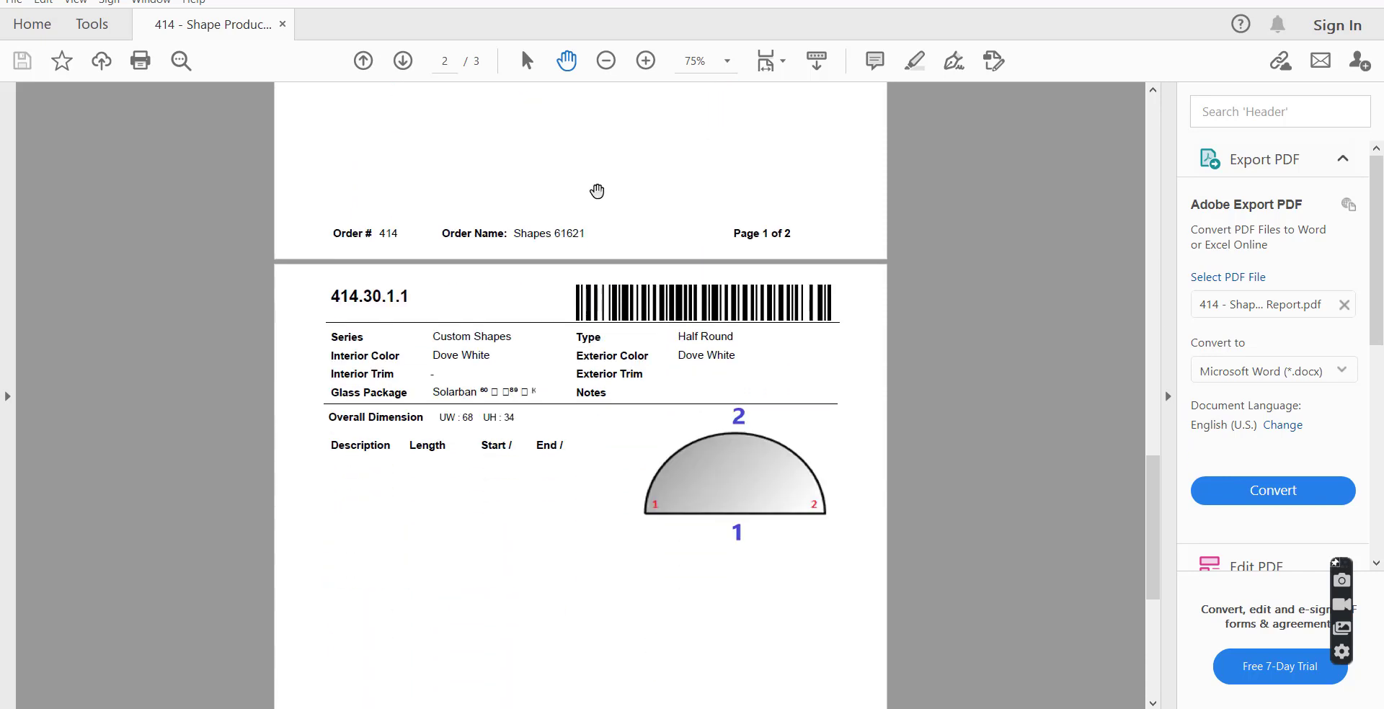
pyautogui.moveTo(594, 247); pyautogui.dragTo(585, 160)
pyautogui.scroll(5, 585, 161)
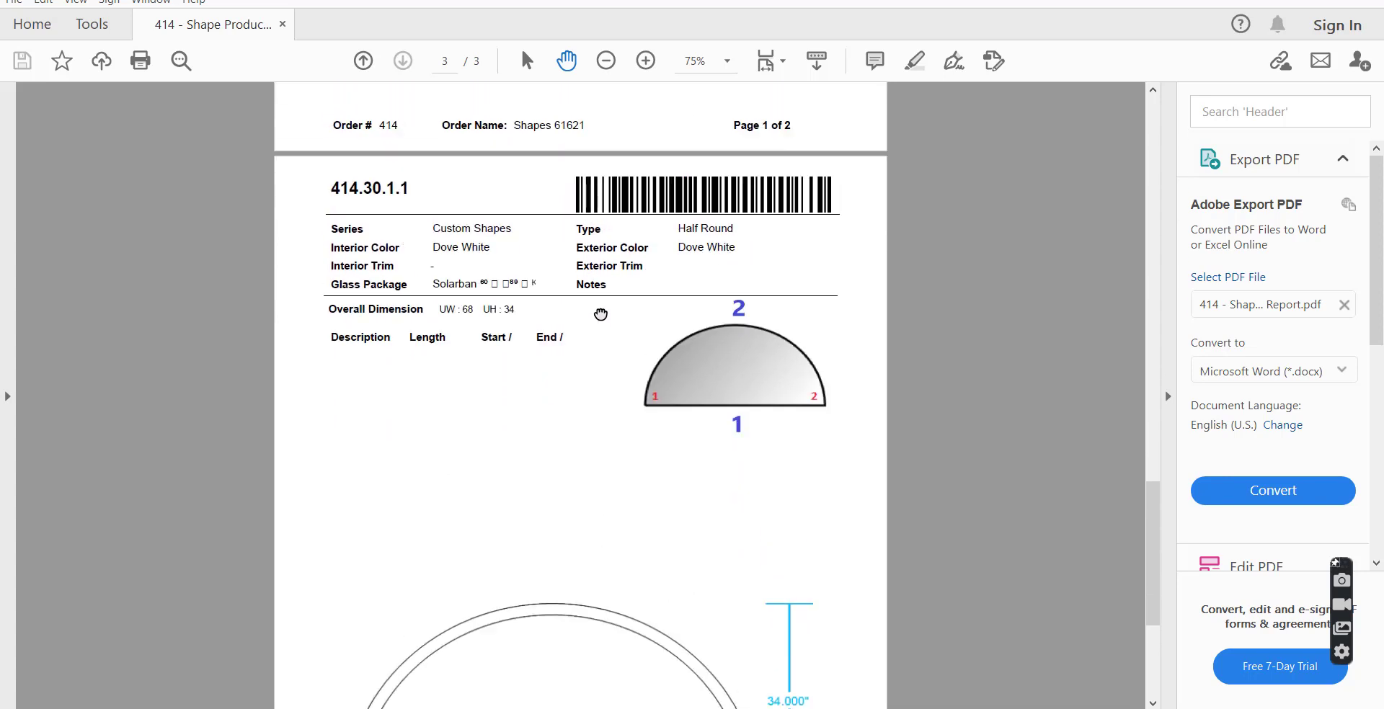
# Step: Review the item numbers and barcodes back to the report's first page, and close the report and the production file folder
pyautogui.scroll(10, 602, 339)
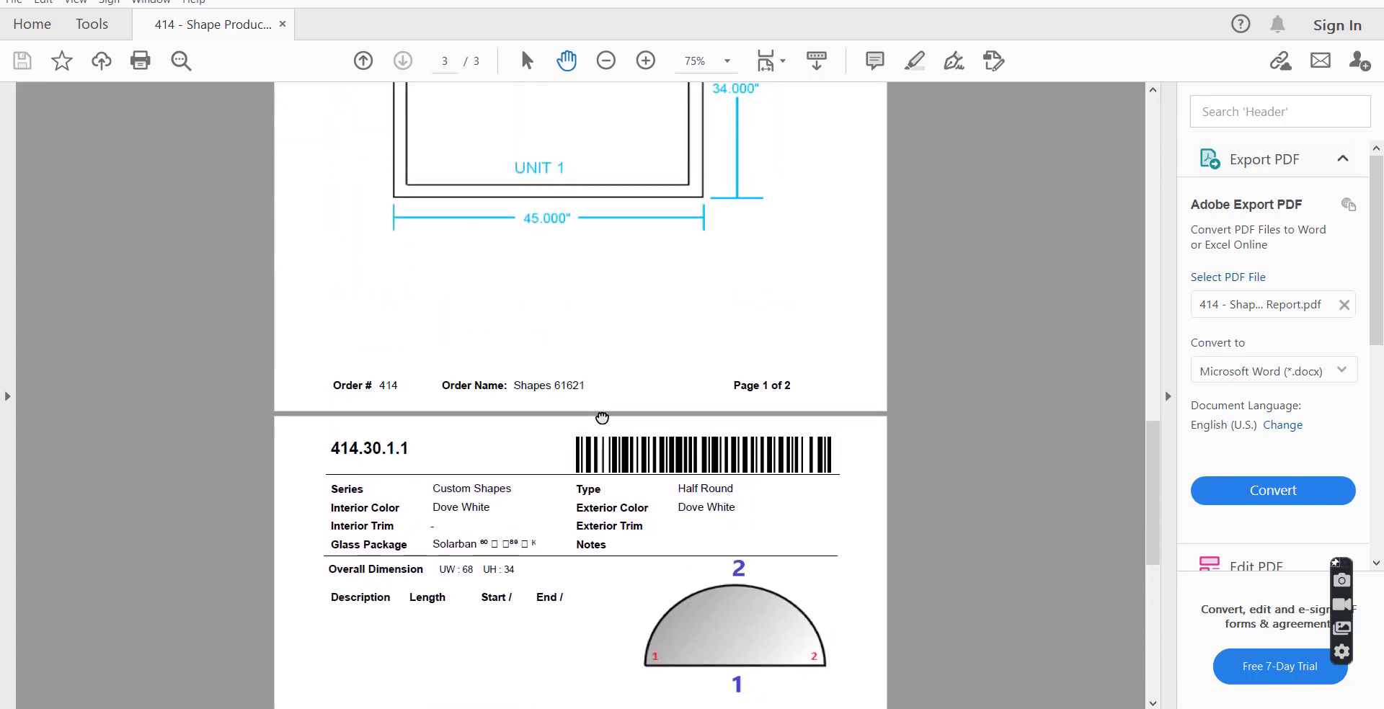
pyautogui.scroll(3, 632, 560)
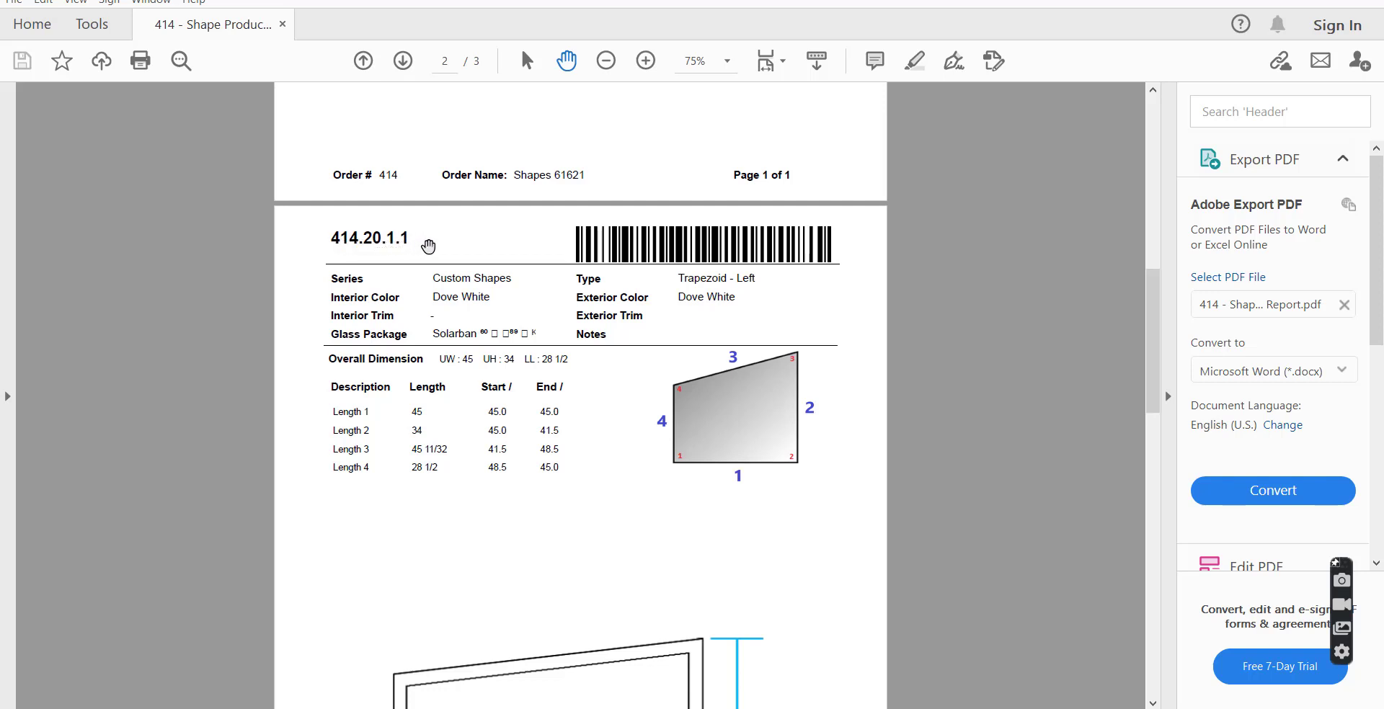
pyautogui.moveTo(690, 246); pyautogui.dragTo(674, 304)
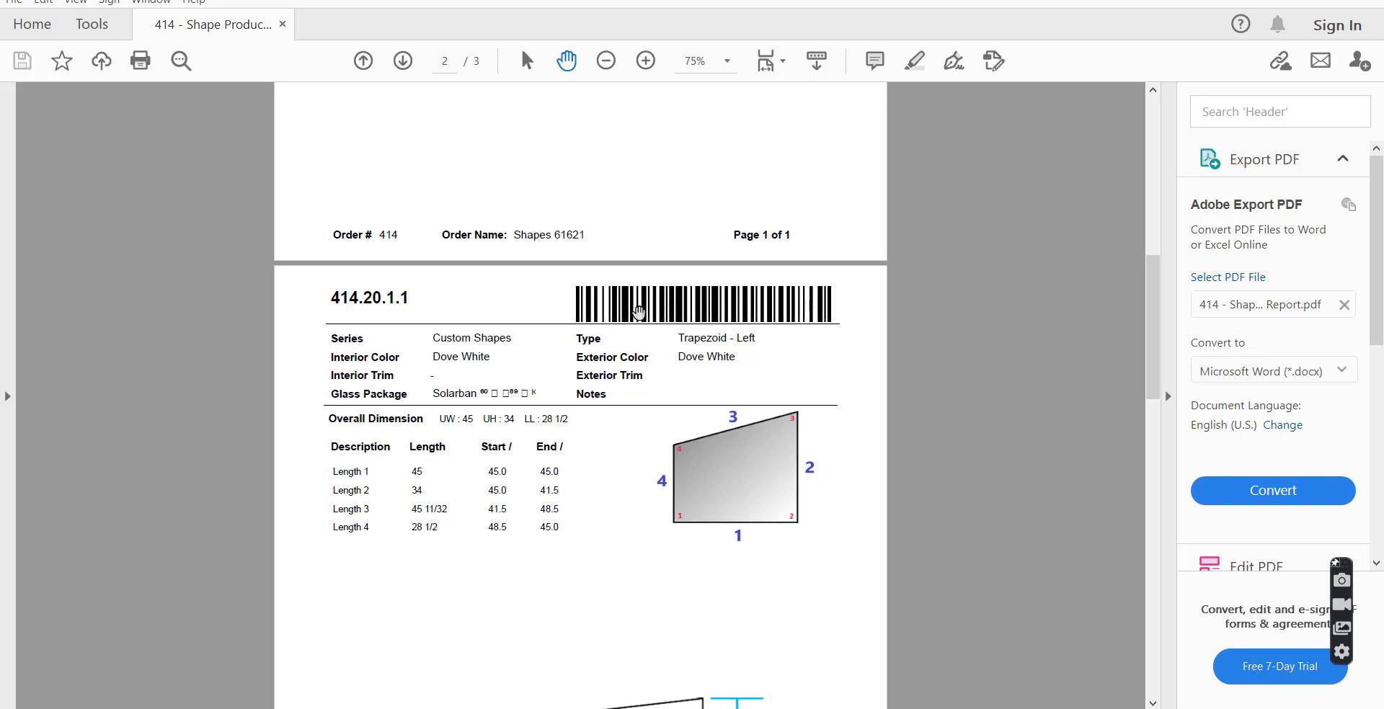
pyautogui.scroll(10, 639, 360)
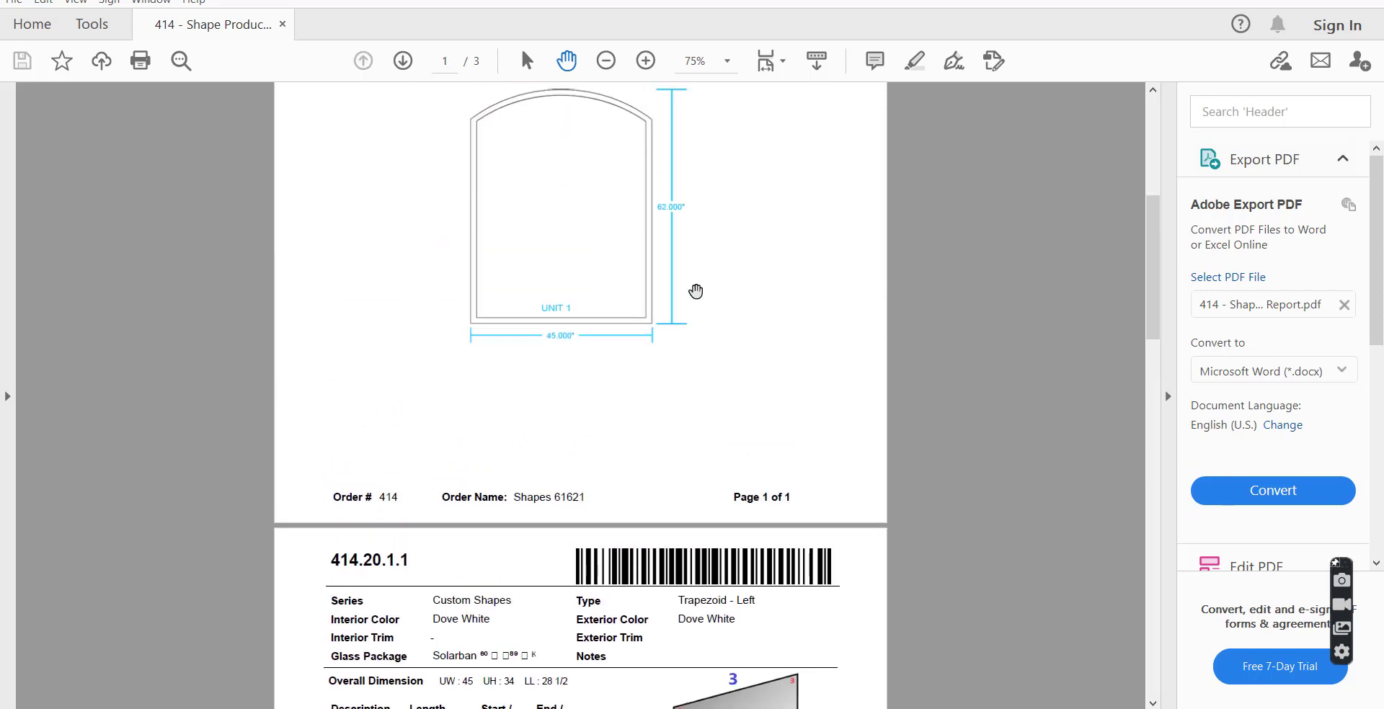
pyautogui.scroll(3, 741, 290)
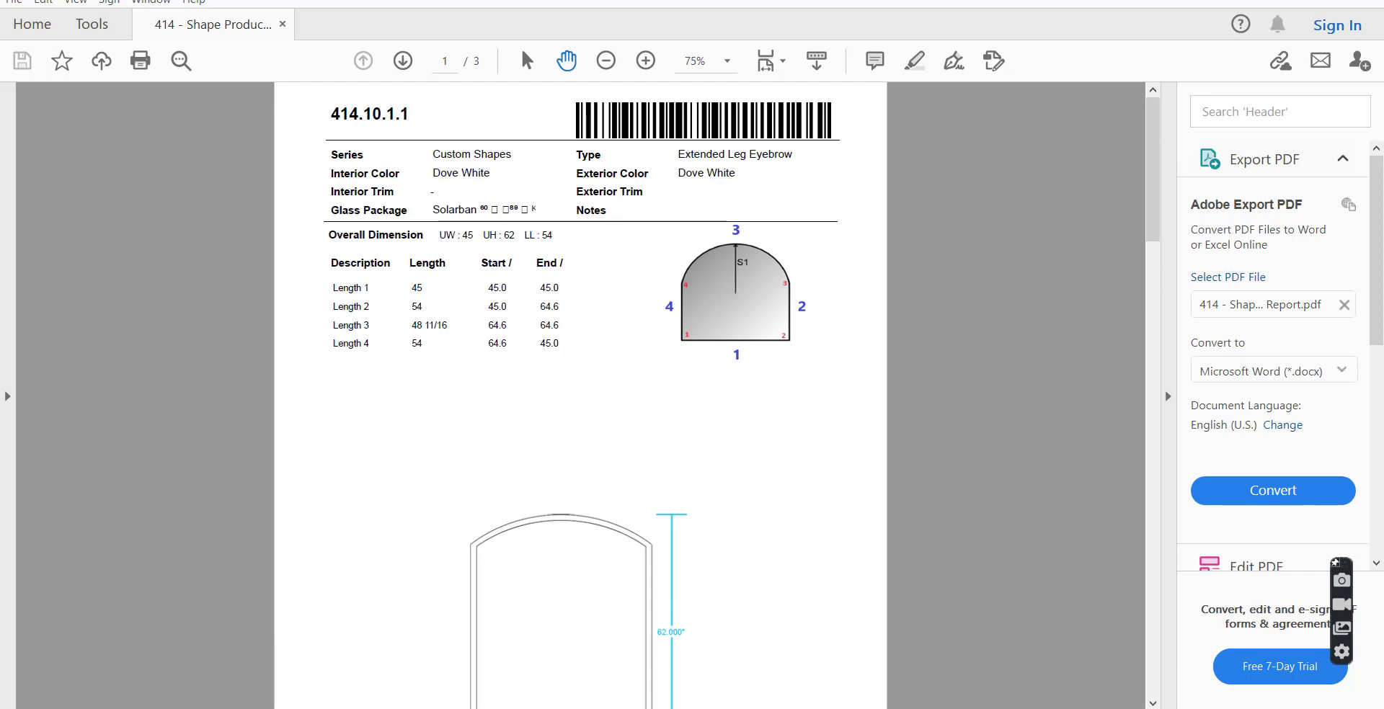
pyautogui.click(1366, 1)
pyautogui.click(874, 97)
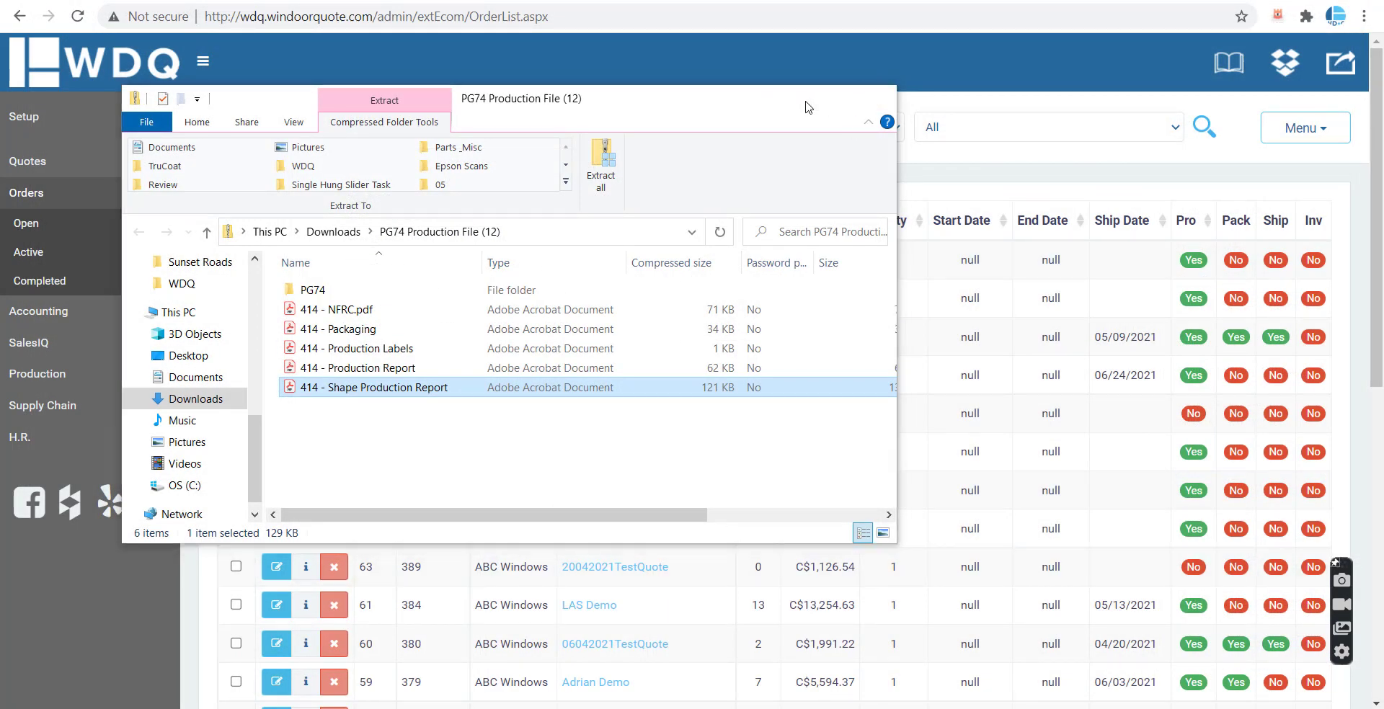
# Step: Open the product setup of the Extended Leg Eyebrow unit in the Custom Shapes series
pyautogui.click(123, 114)
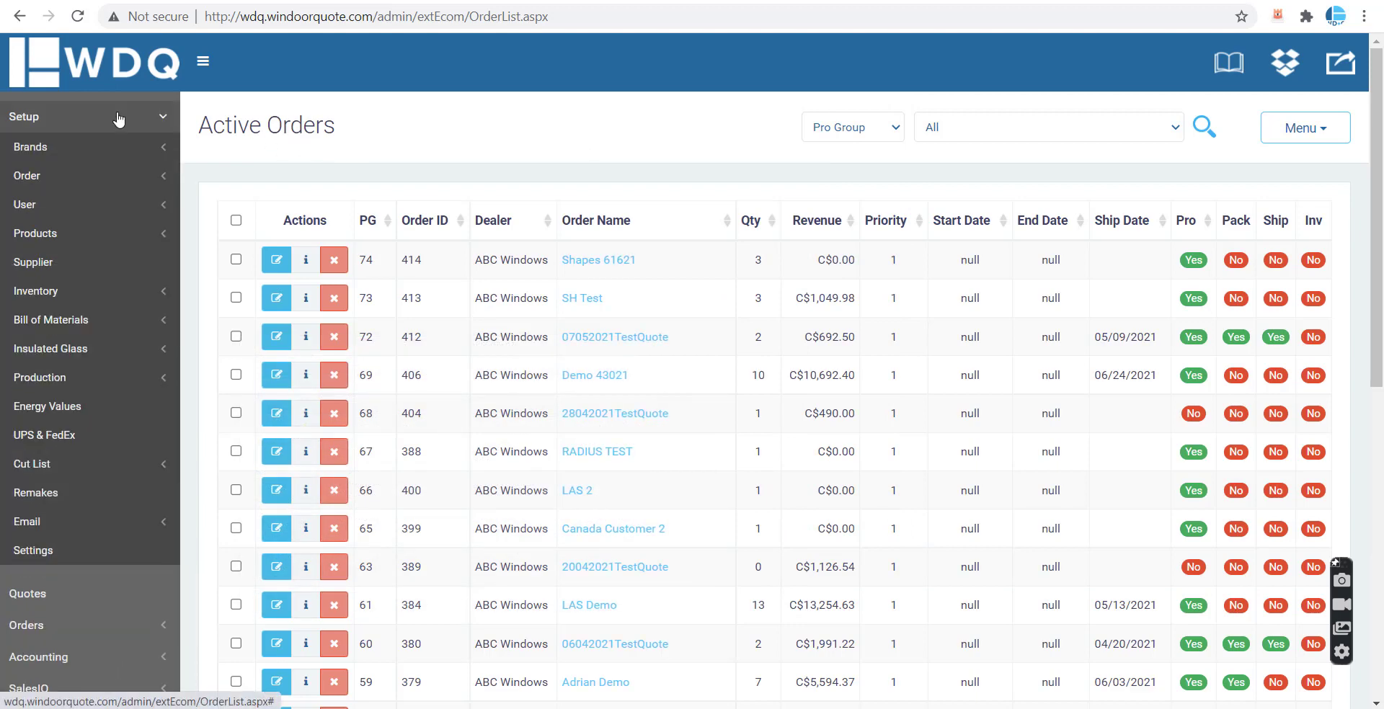
pyautogui.click(72, 231)
pyautogui.scroll(-1, 68, 238)
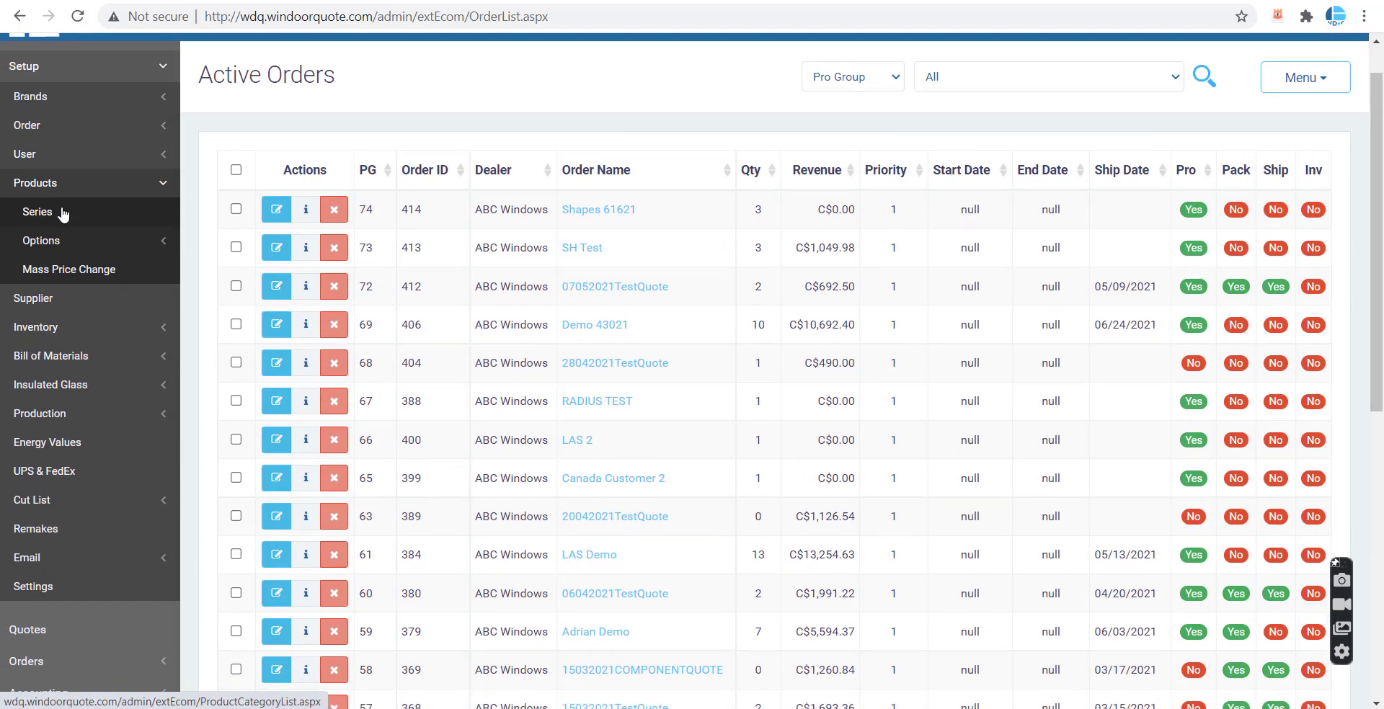
pyautogui.click(38, 212)
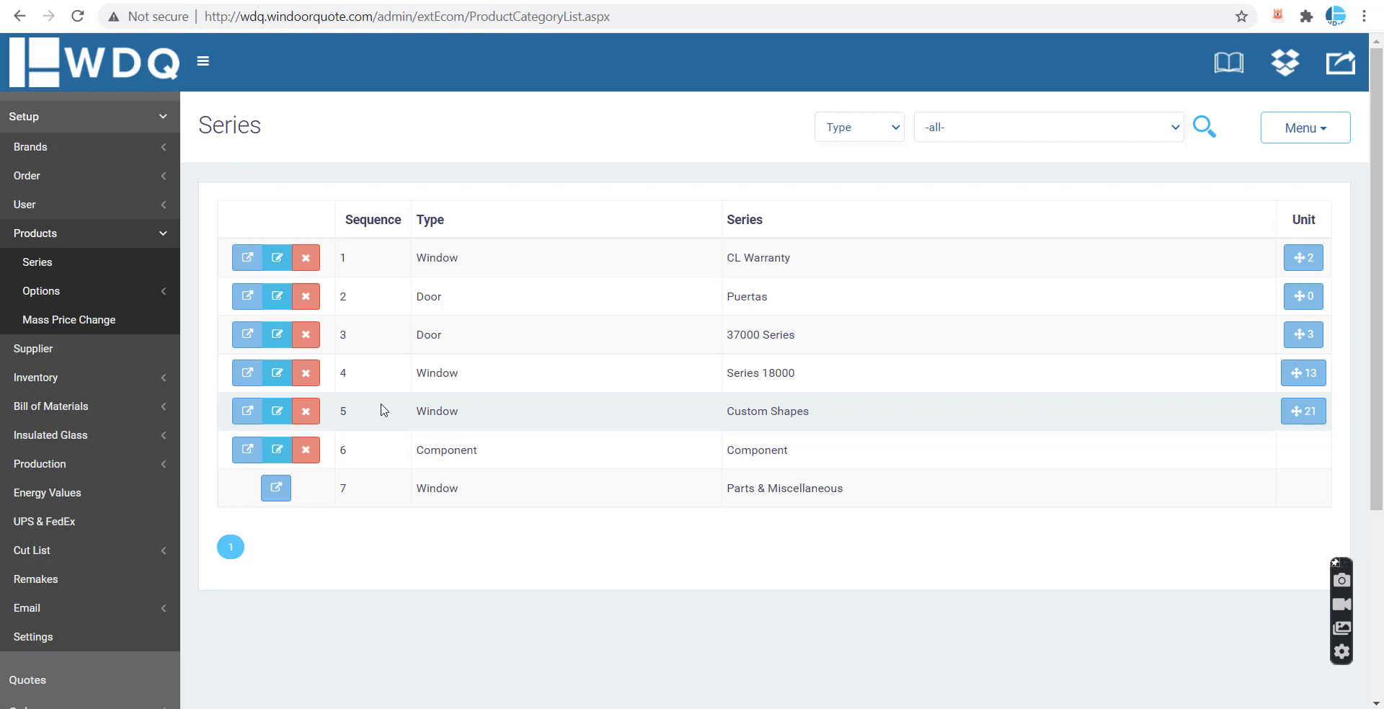
pyautogui.click(243, 416)
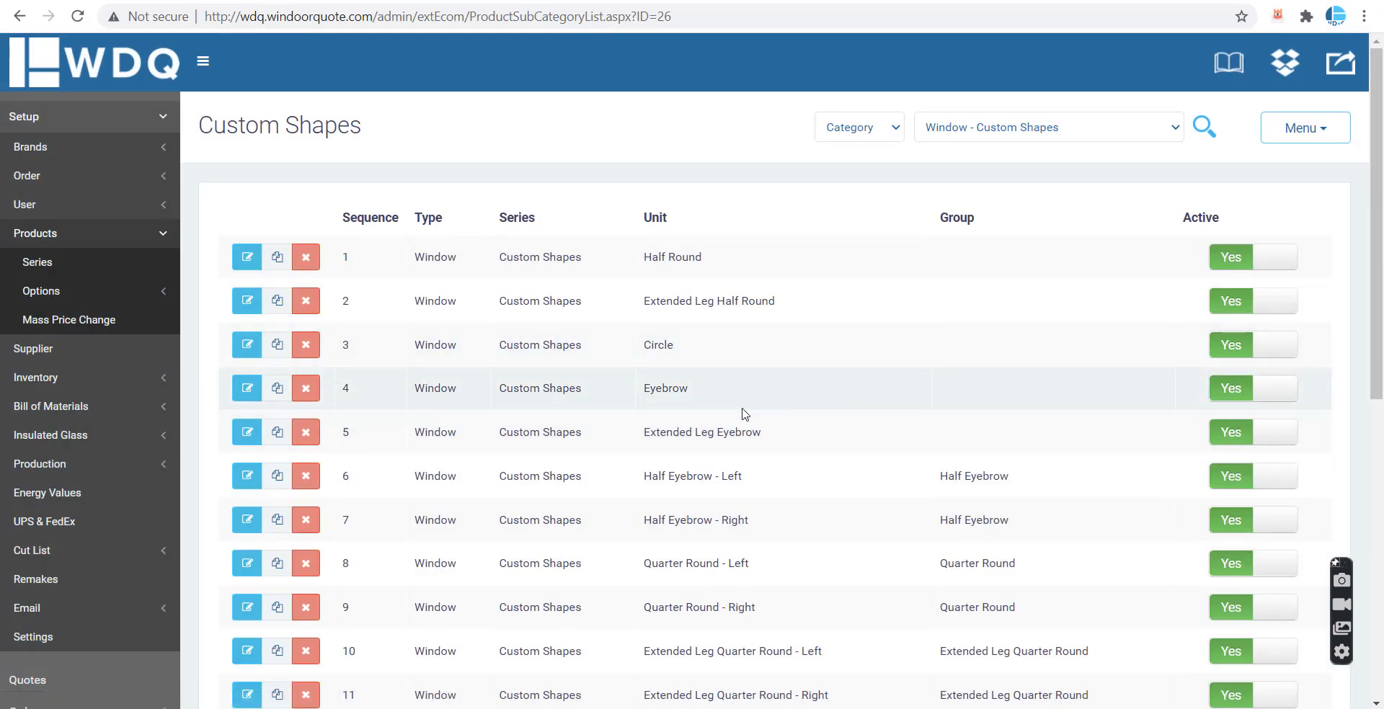
pyautogui.click(246, 431)
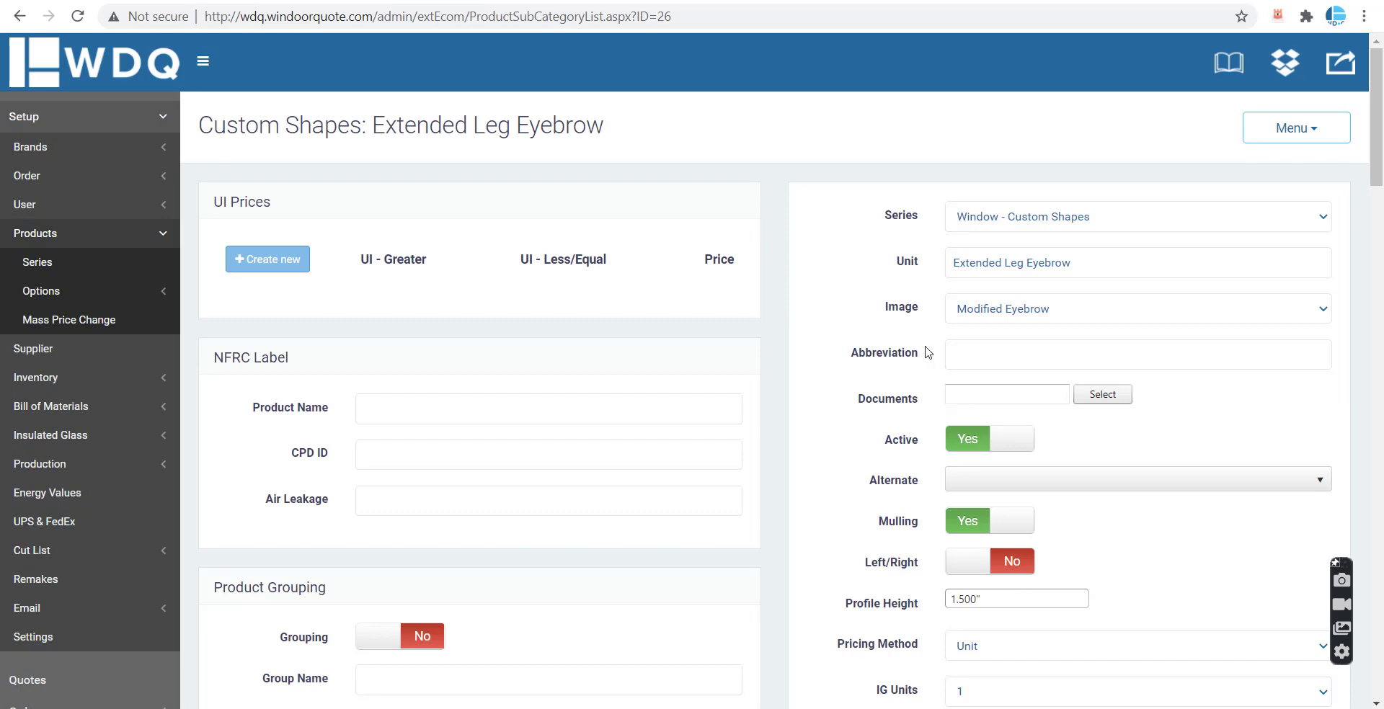
# Step: Examine the Extended Leg Eyebrow's shape image, shape number and the leg fields in its glass details
pyautogui.scroll(-9, 928, 351)
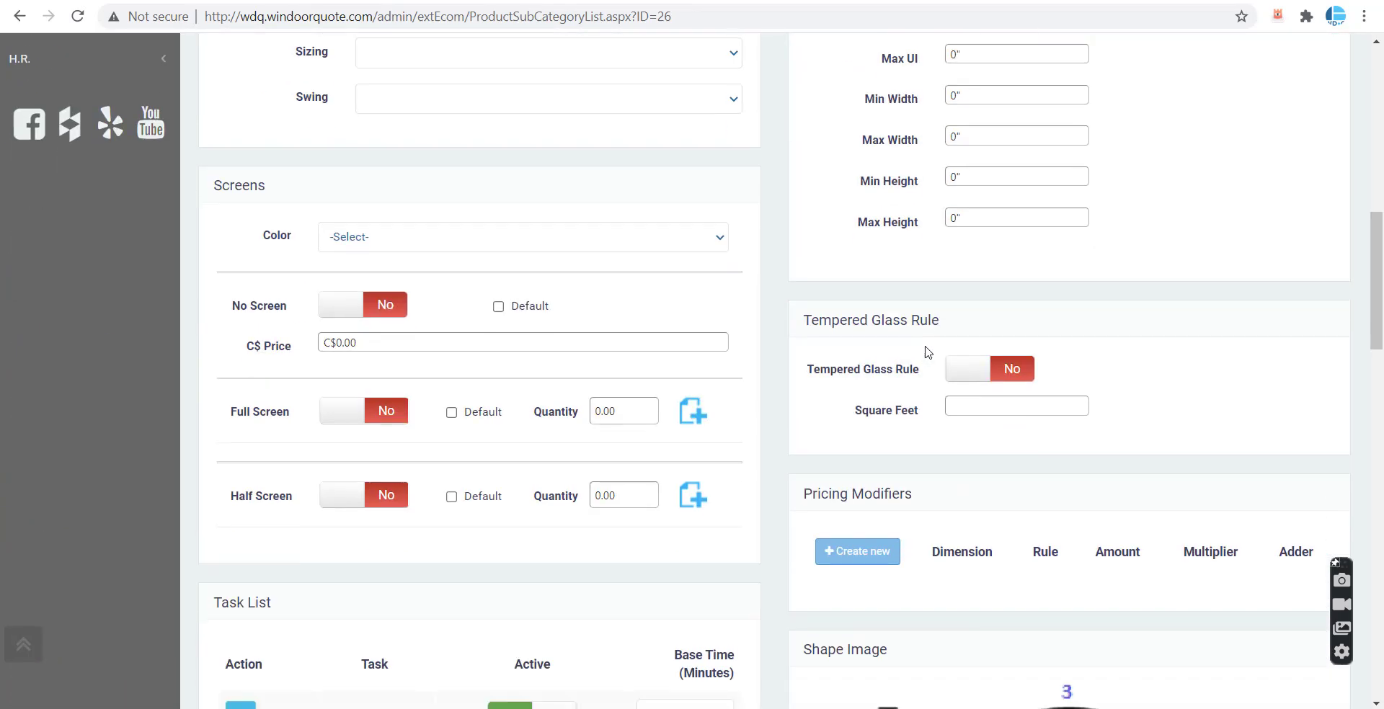
pyautogui.scroll(-11, 928, 352)
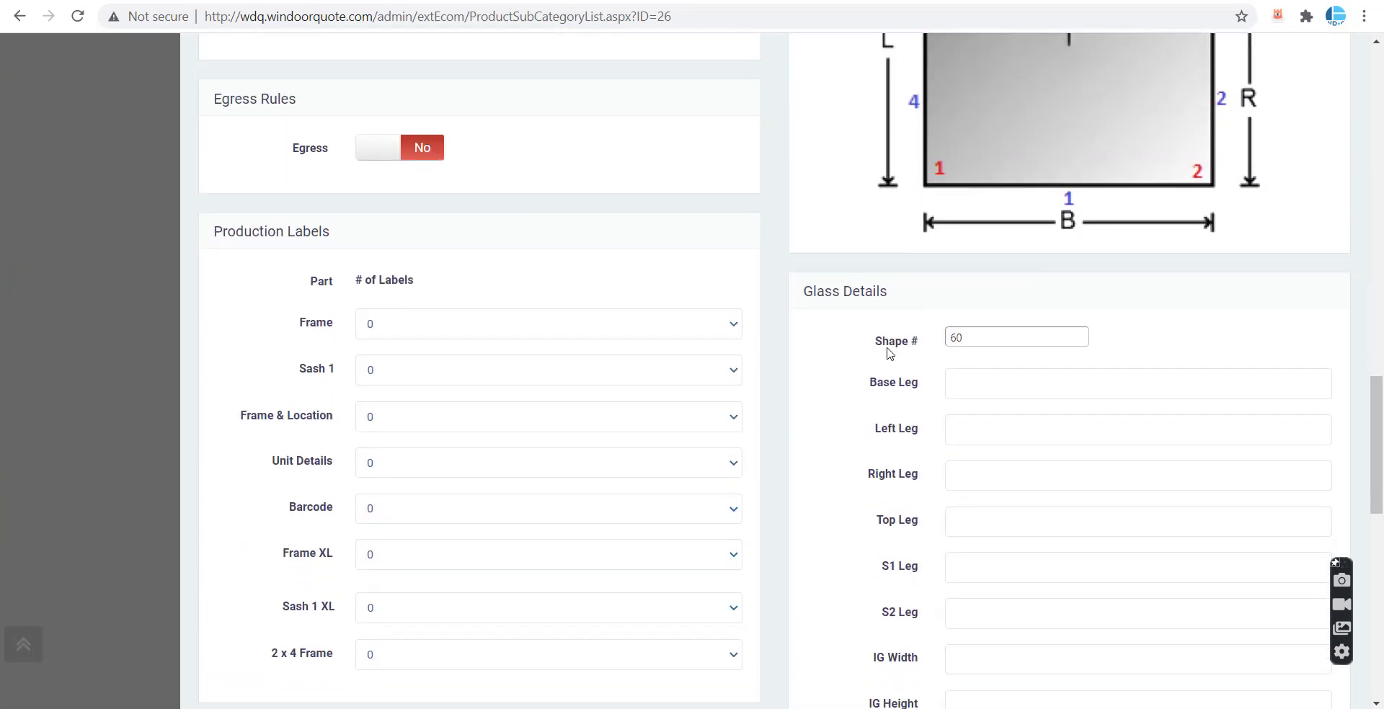
pyautogui.scroll(1, 890, 353)
pyautogui.moveTo(890, 431); pyautogui.dragTo(919, 431)
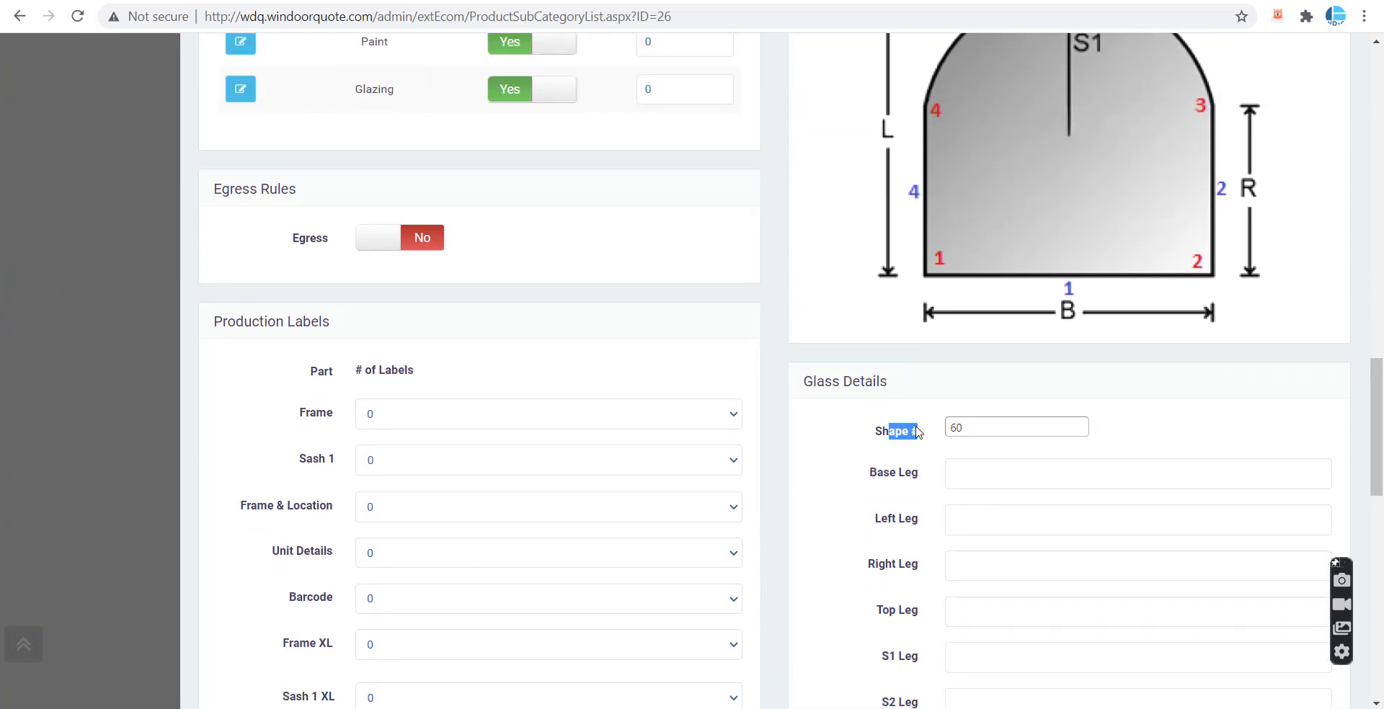
pyautogui.scroll(2, 915, 429)
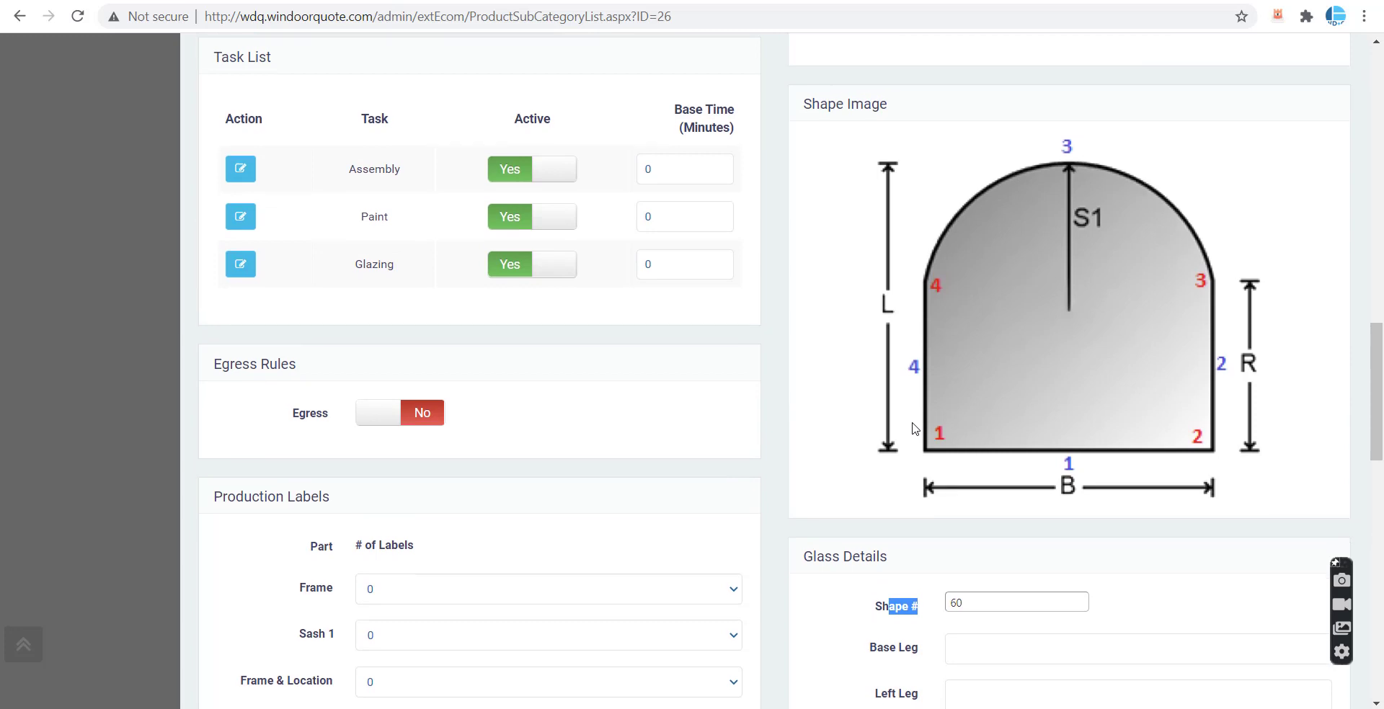
pyautogui.scroll(-5, 915, 429)
pyautogui.click(880, 280)
pyautogui.moveTo(880, 280); pyautogui.dragTo(921, 539)
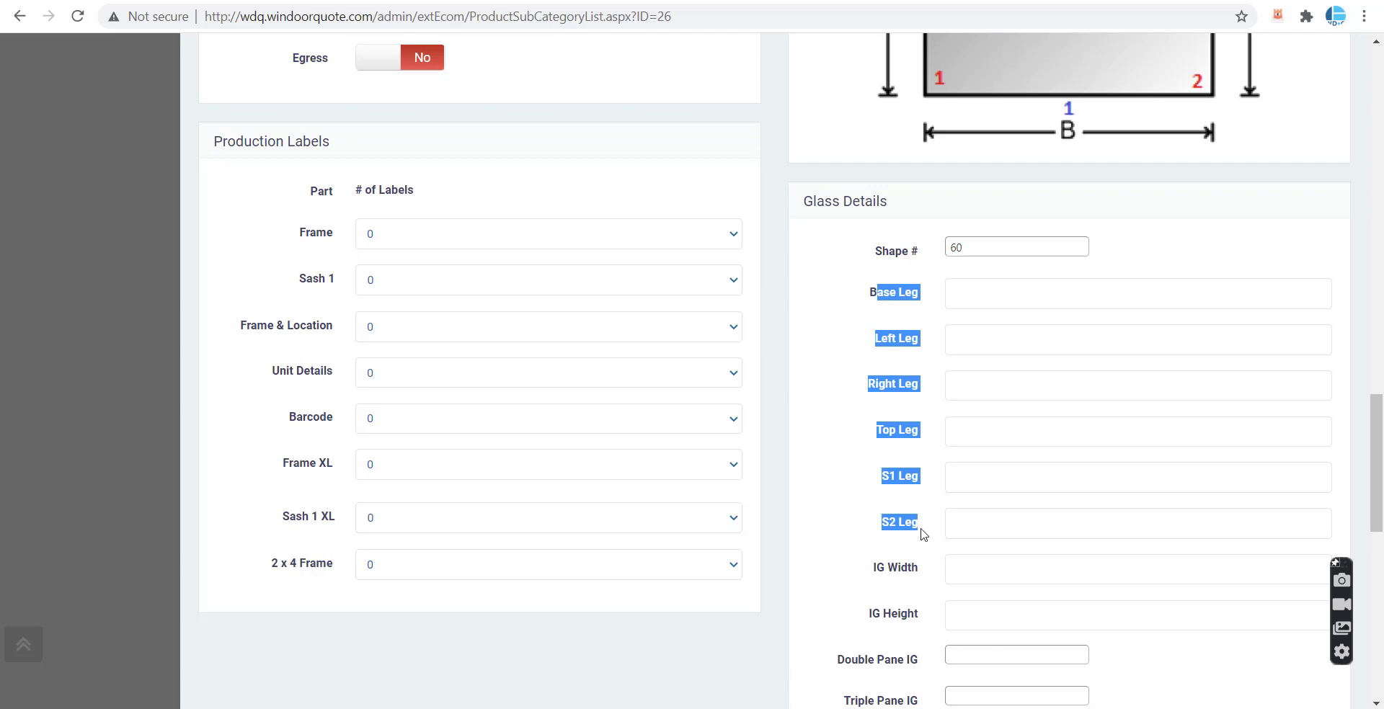
pyautogui.click(1030, 285)
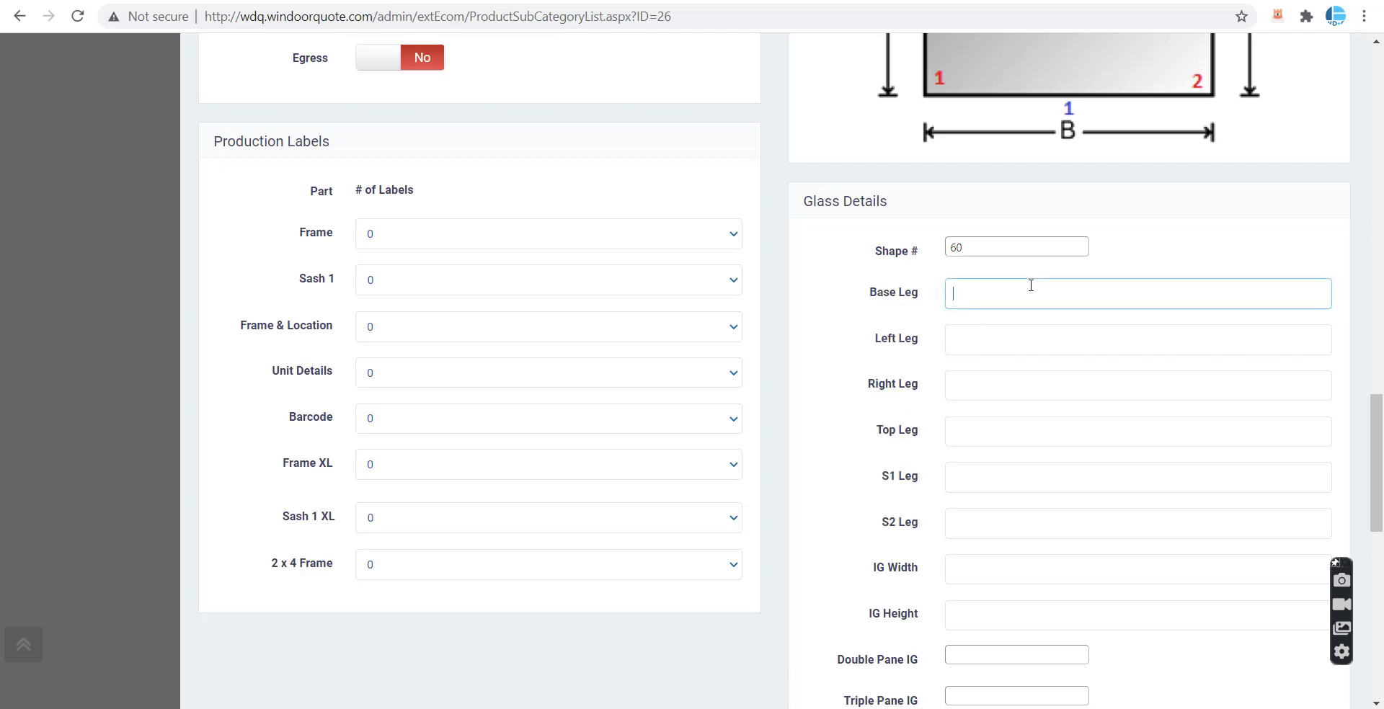
# Step: Examine the Extended Leg Eyebrow's cut formulas against its shape image, including the PDF flags, reference numbers, lengths and angles
pyautogui.scroll(-12, 927, 323)
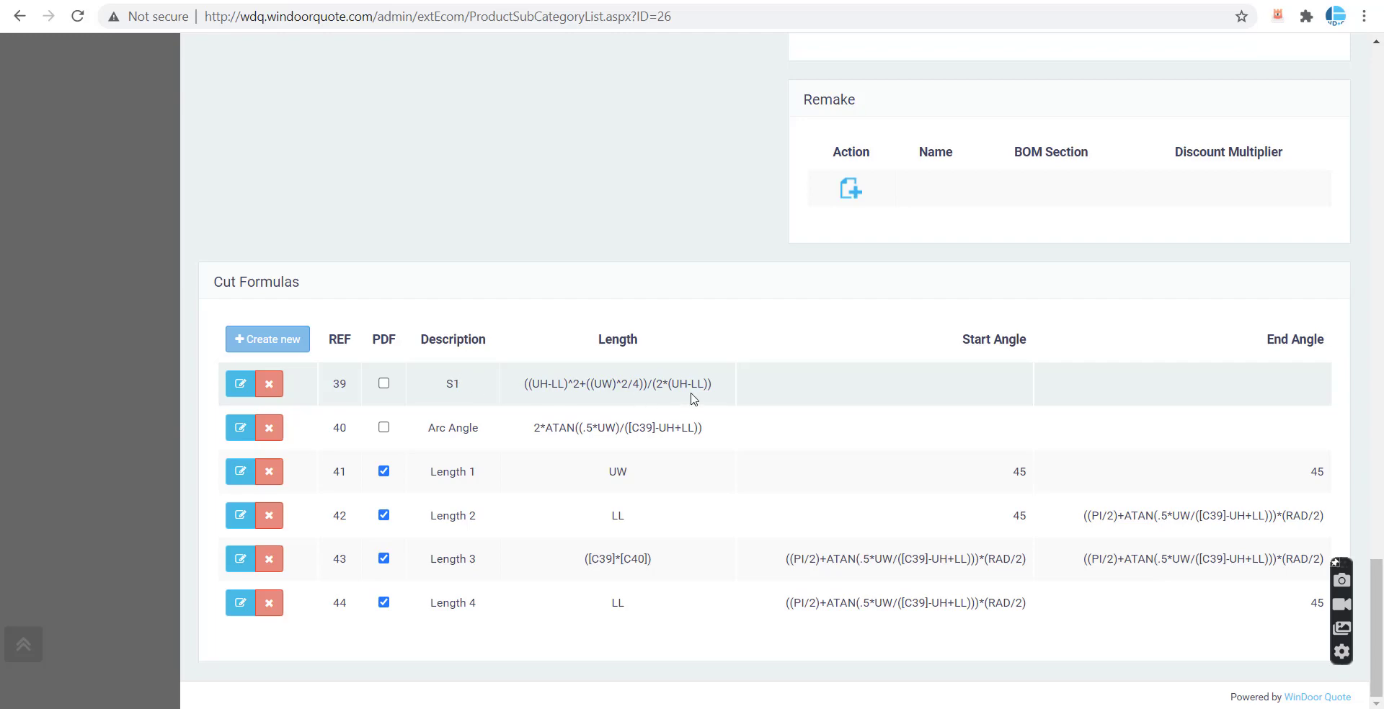
pyautogui.scroll(15, 1345, 392)
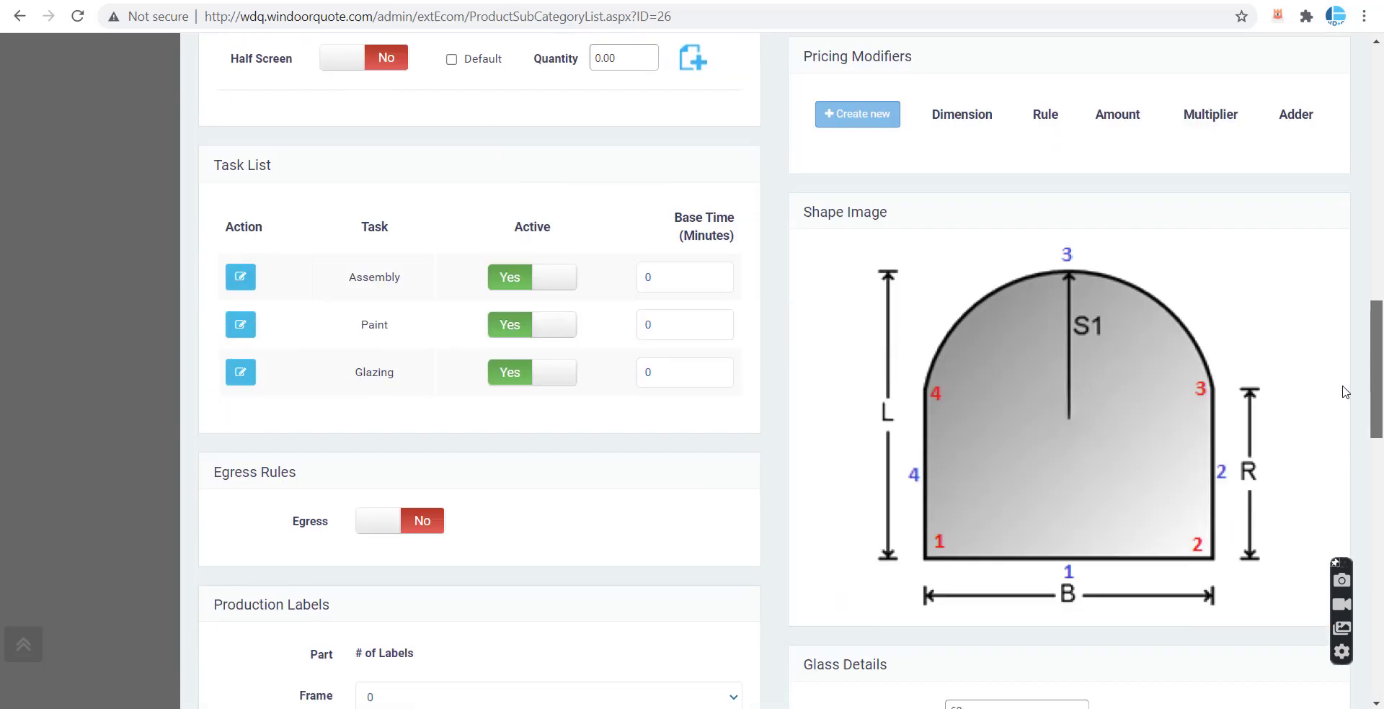
pyautogui.scroll(-15, 1345, 391)
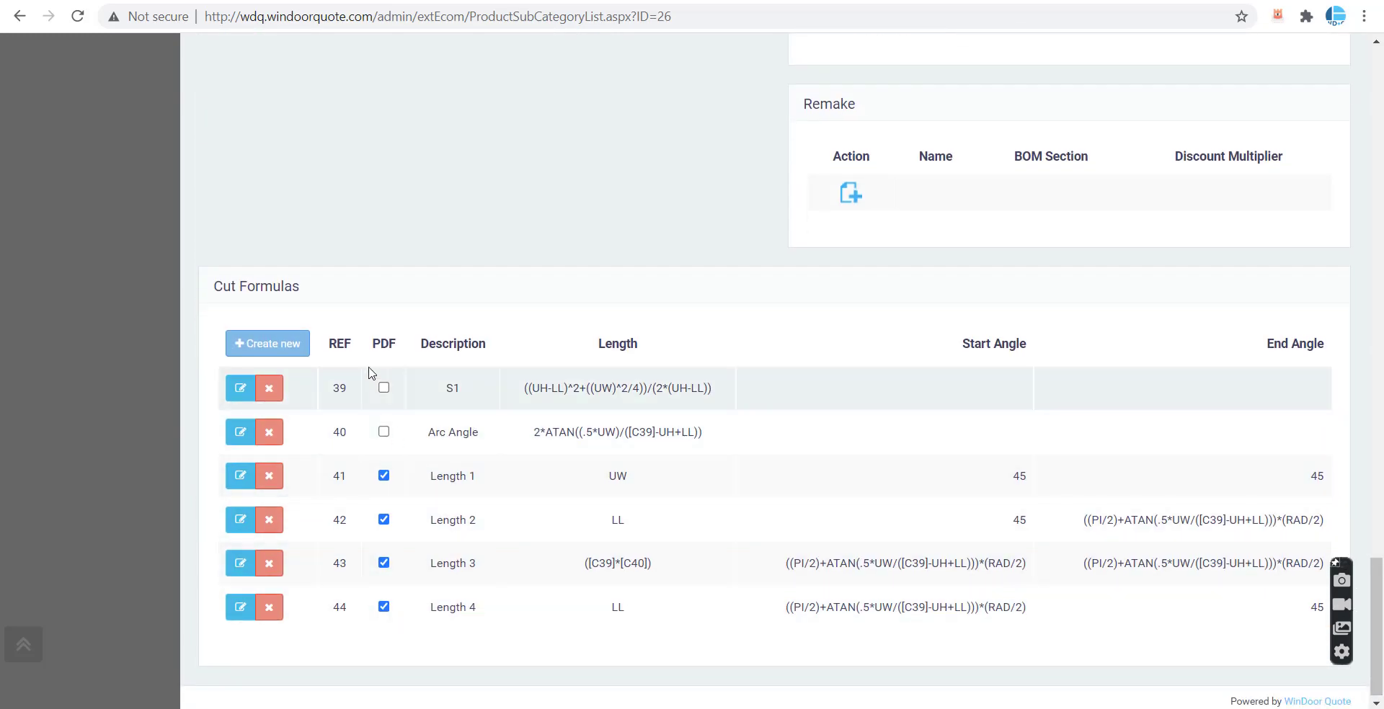
pyautogui.moveTo(401, 346); pyautogui.dragTo(369, 346)
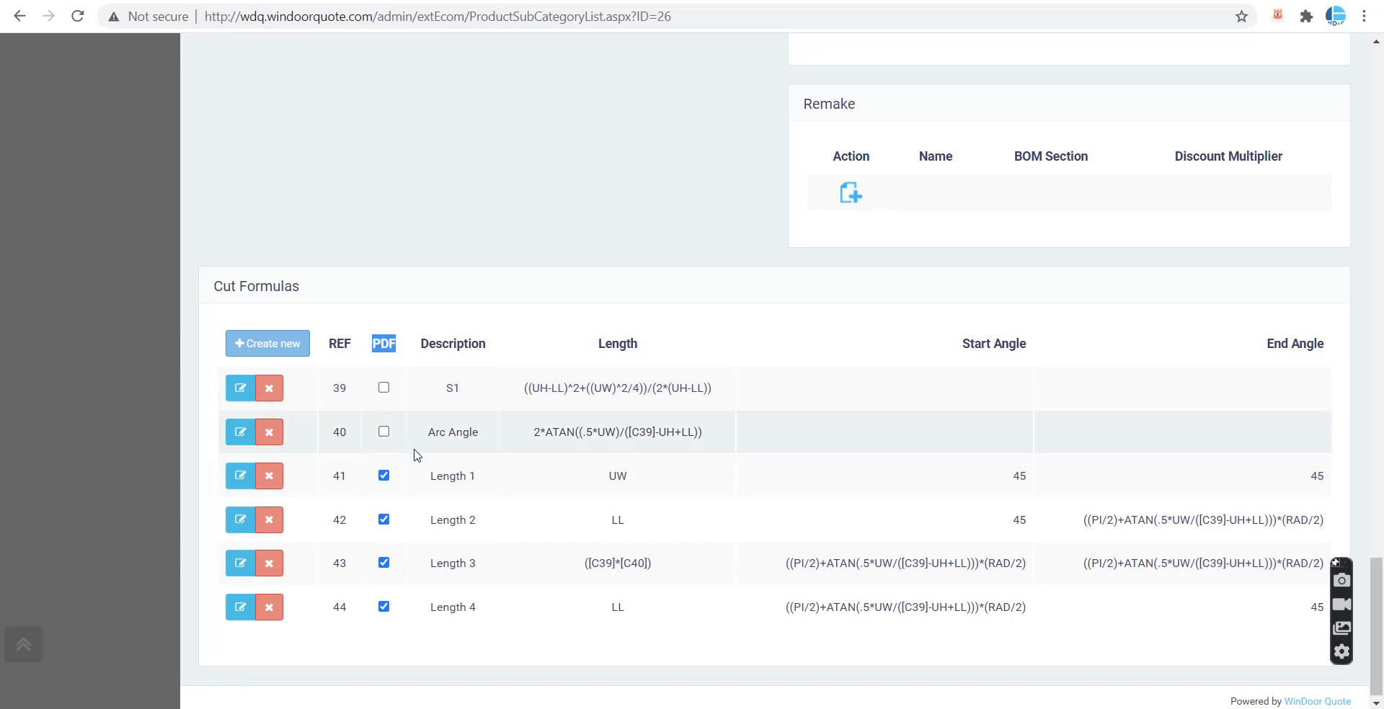
pyautogui.click(405, 339)
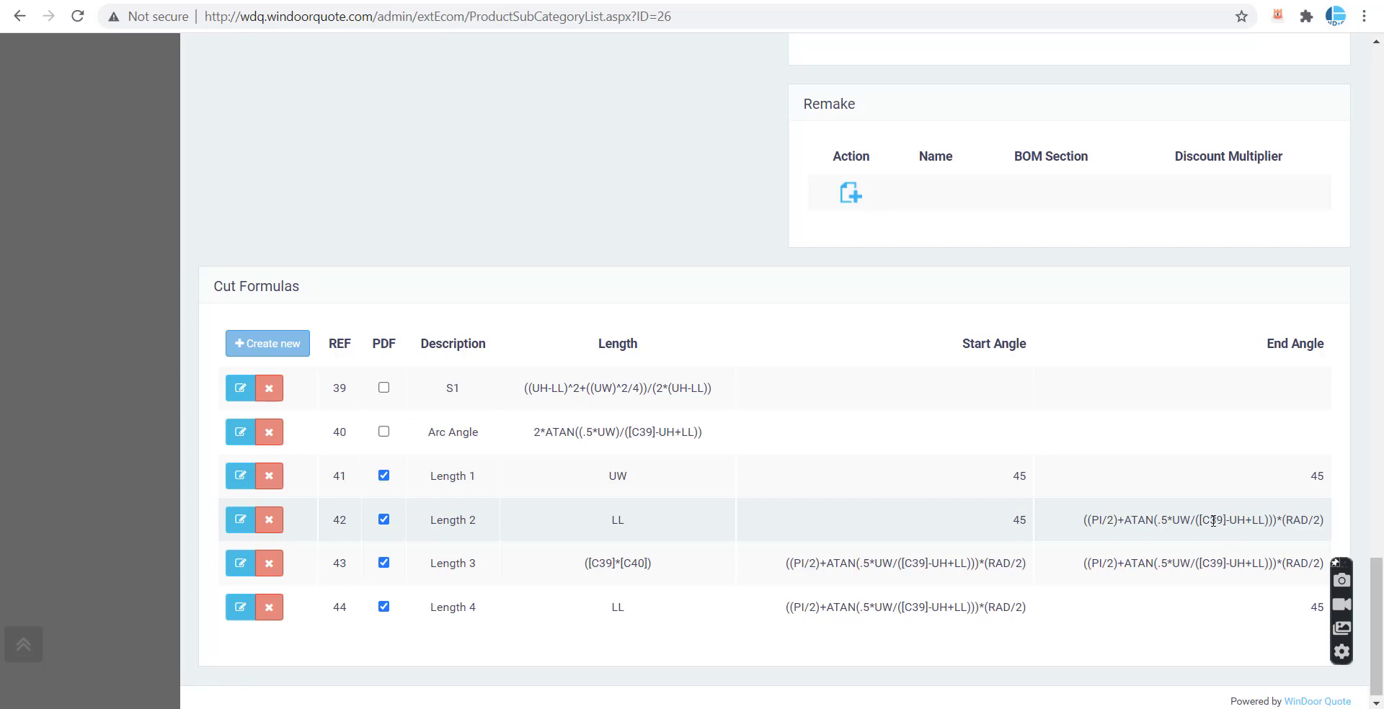
pyautogui.doubleClick(338, 388)
pyautogui.click(764, 286)
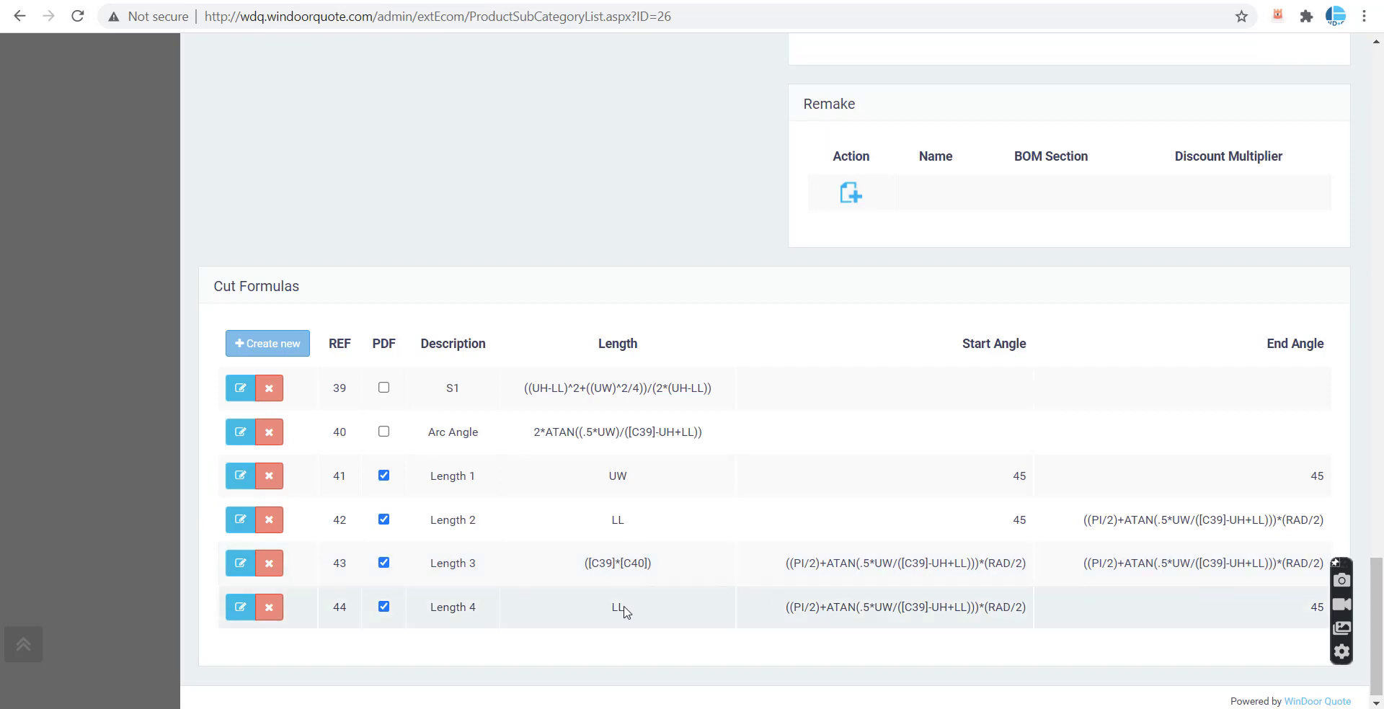
# Step: Try LL+.25 as the length in the Length 4 cut formula and close the formula without saving
pyautogui.click(240, 607)
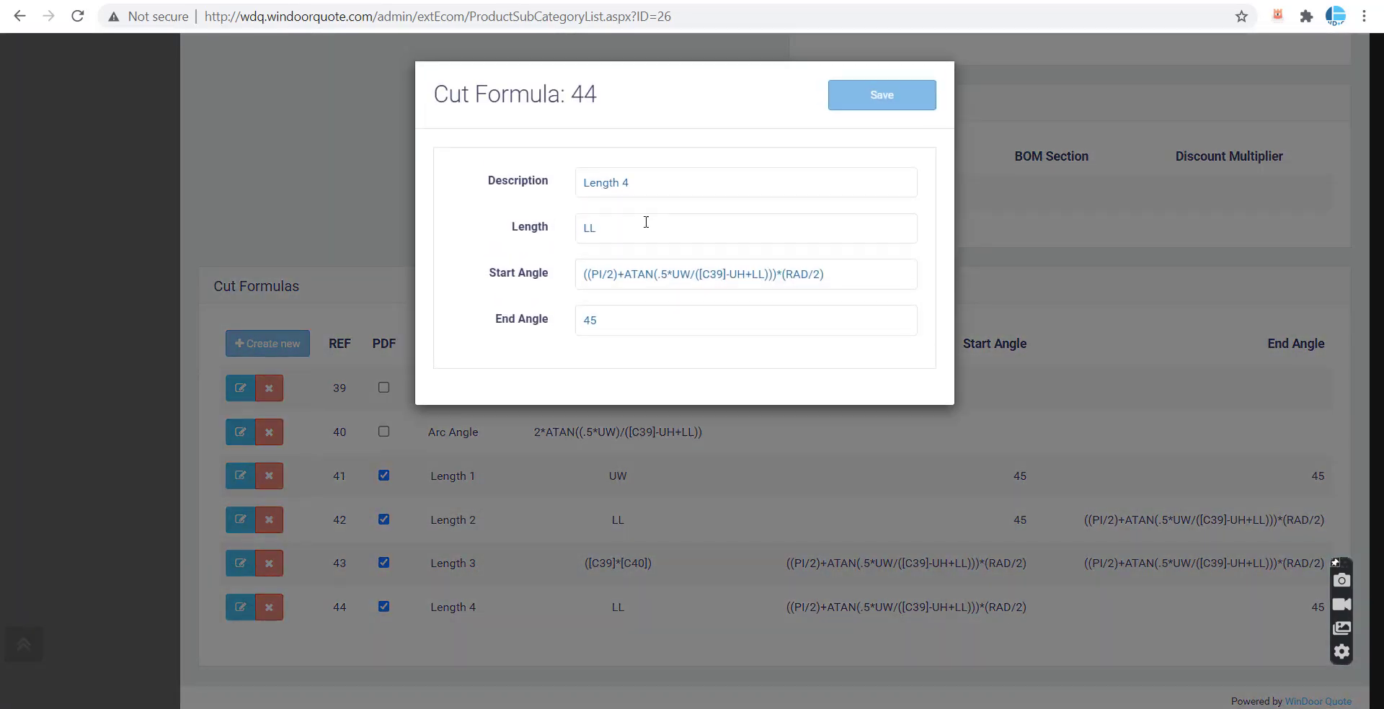
pyautogui.click(618, 229)
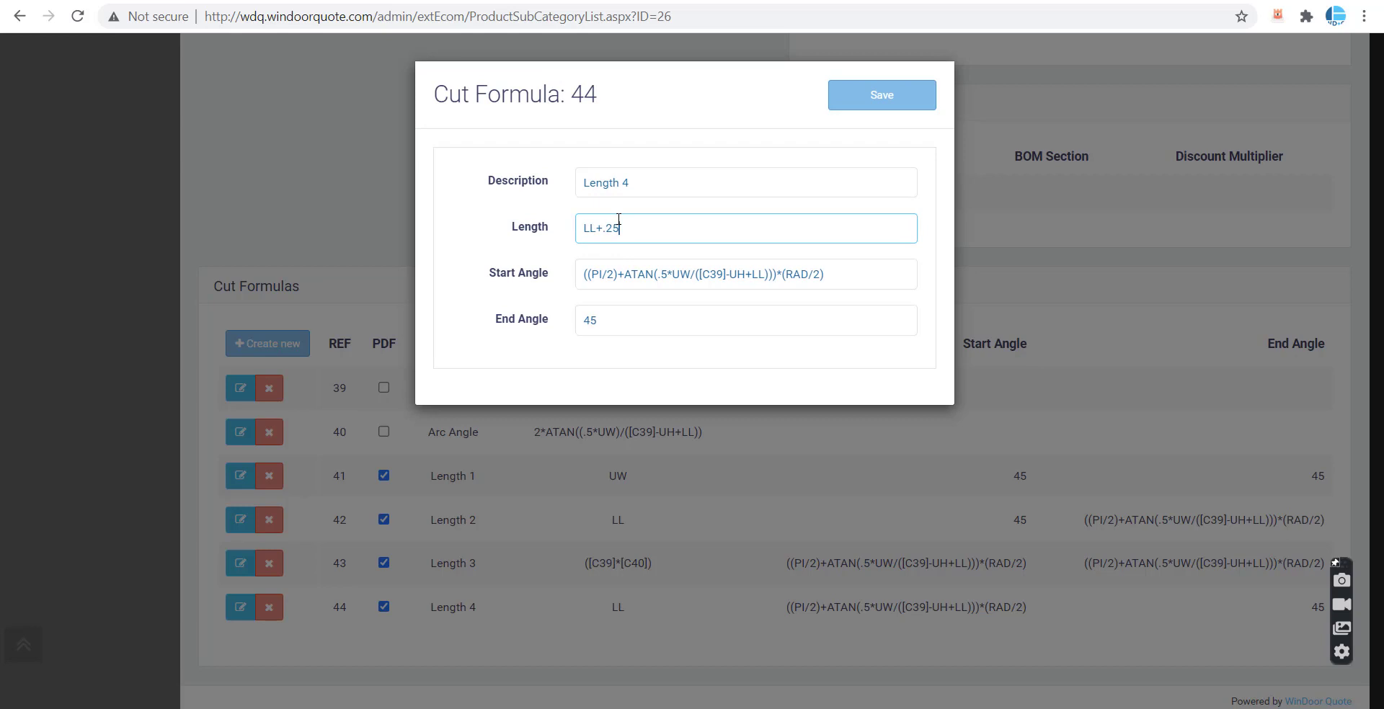
pyautogui.click(266, 245)
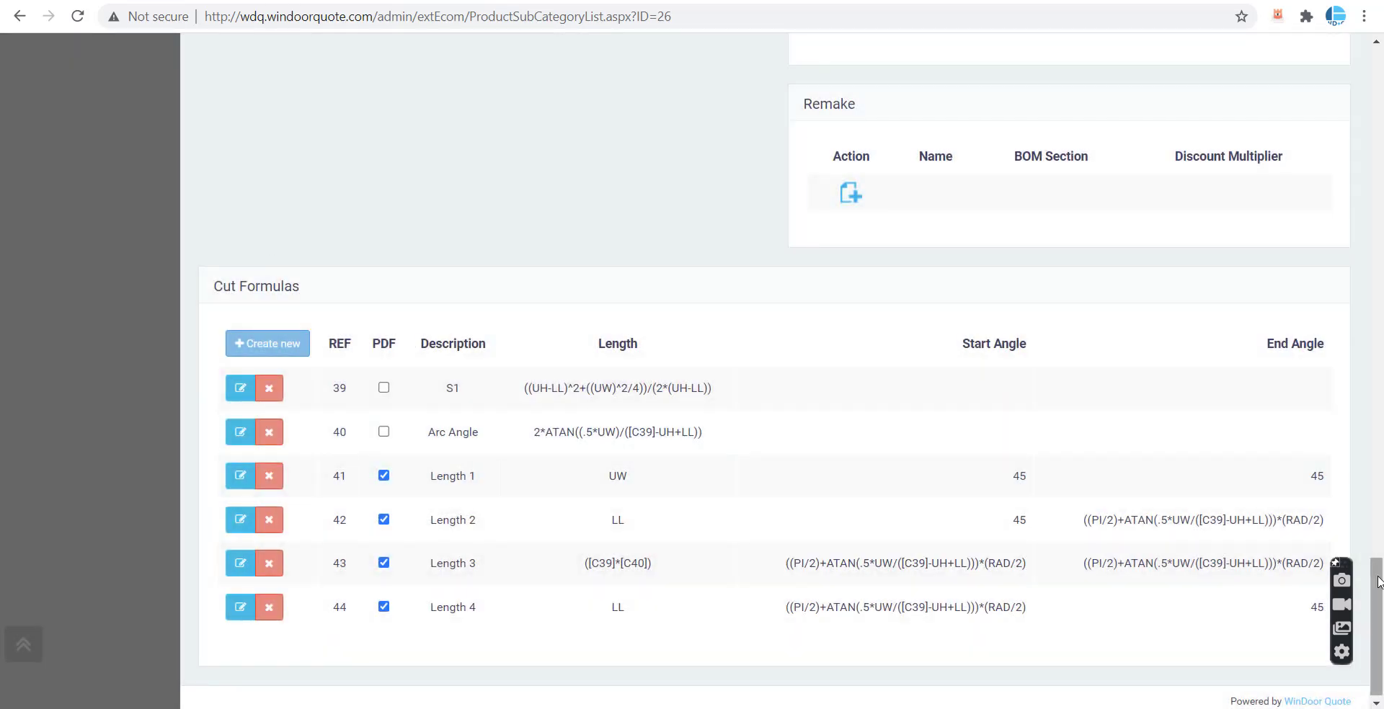
# Step: Save the Extended Leg Eyebrow unit and return to the list of custom shapes
pyautogui.moveTo(1378, 580); pyautogui.dragTo(1380, 46)
pyautogui.click(1295, 128)
pyautogui.click(1272, 194)
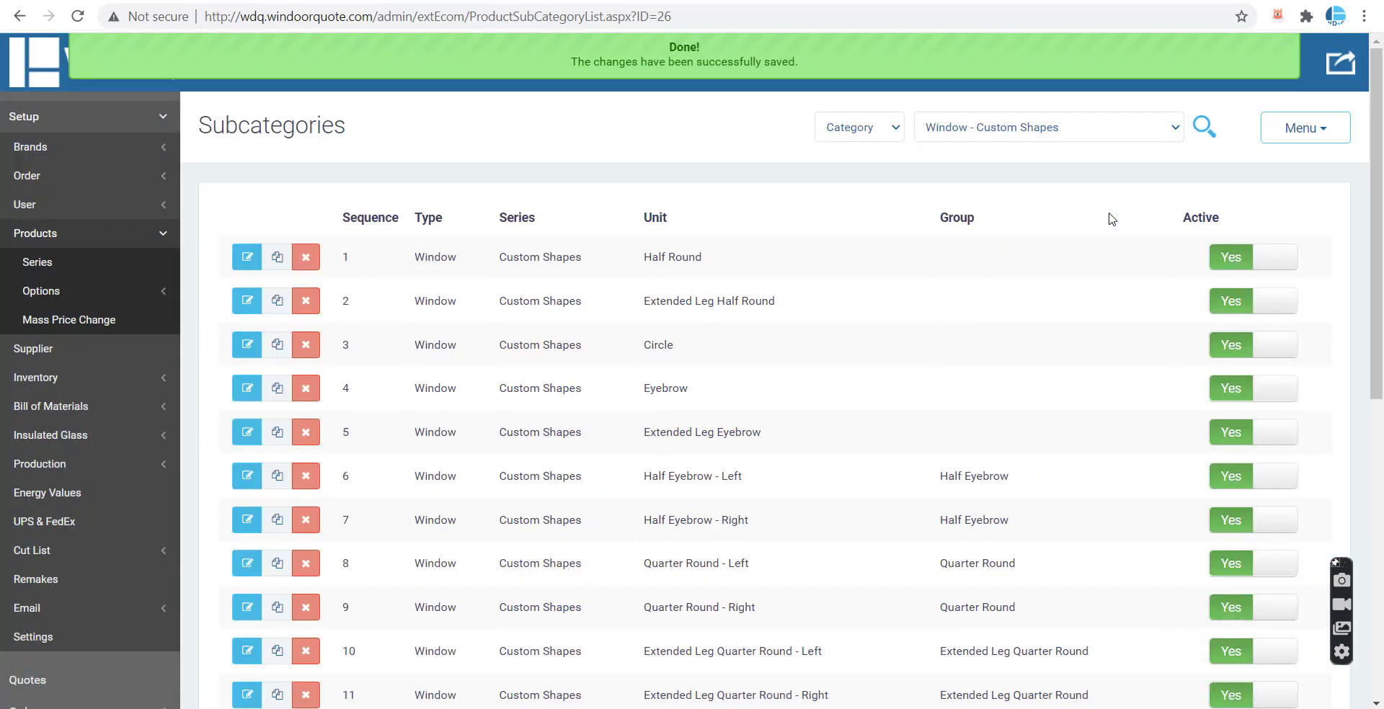
# Step: Open the Half Round unit and enable PDF output for its Length 1 and Length 2 cut formulas
pyautogui.scroll(-7, 1110, 219)
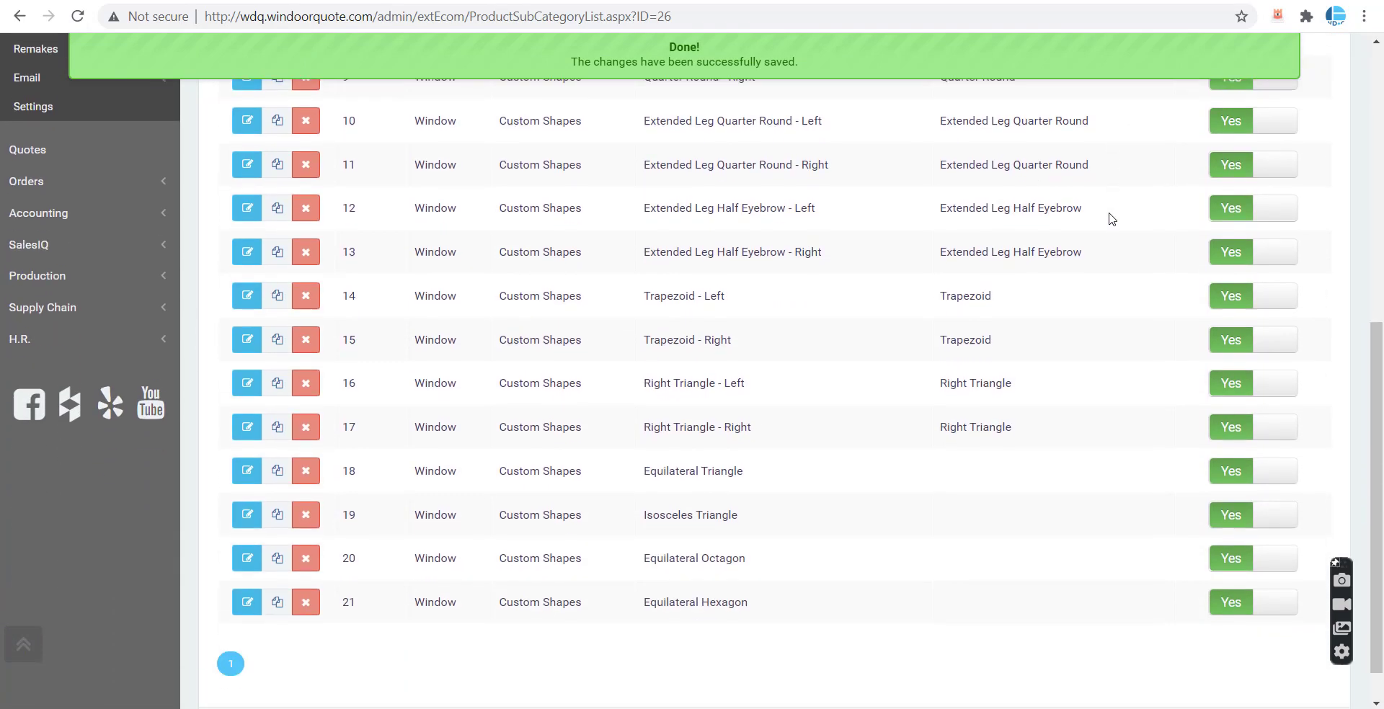
pyautogui.scroll(8, 1110, 219)
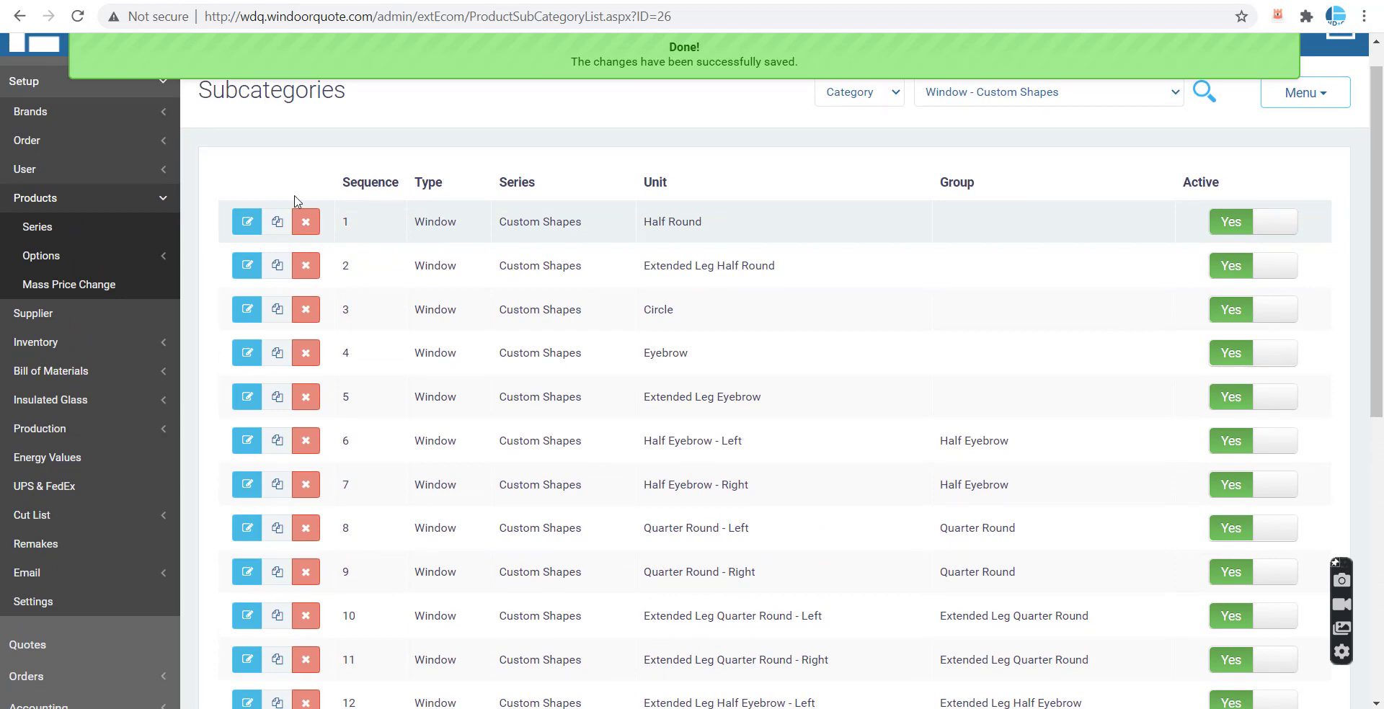
pyautogui.click(245, 221)
pyautogui.scroll(-20, 503, 322)
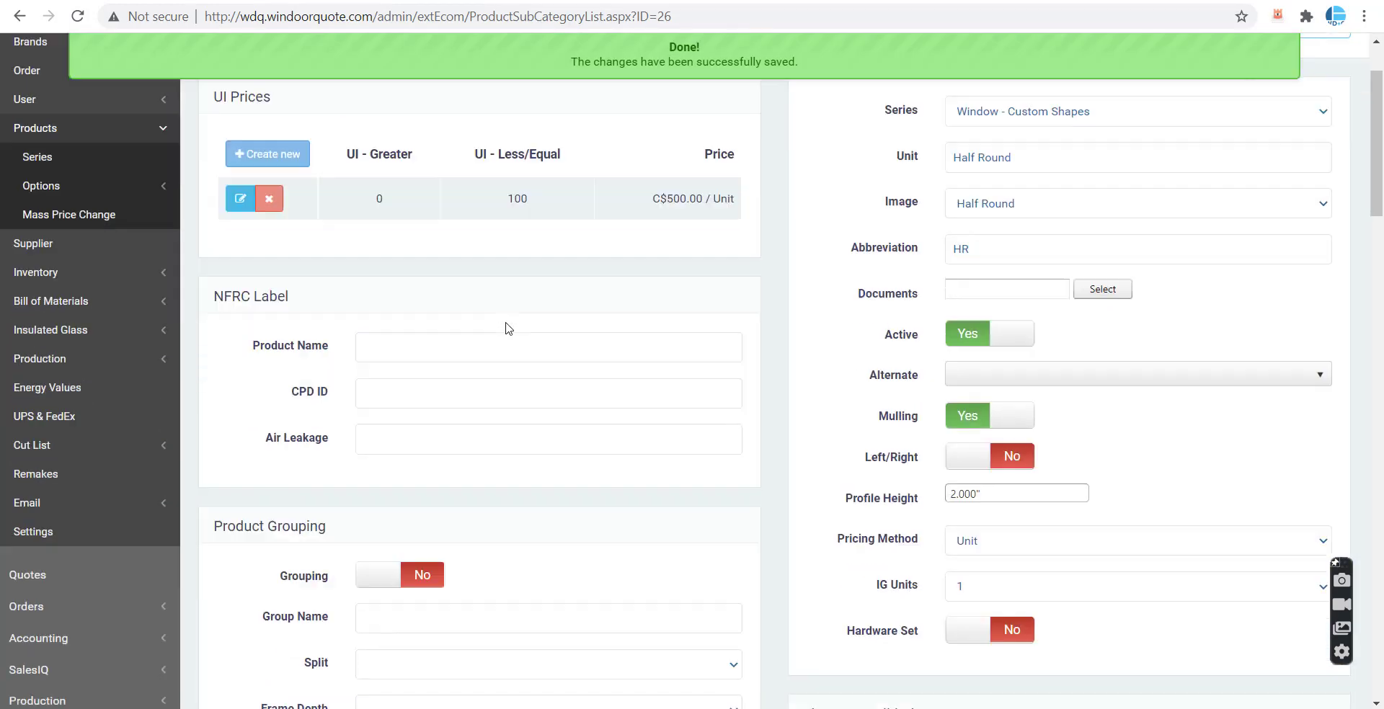
pyautogui.scroll(-2, 503, 322)
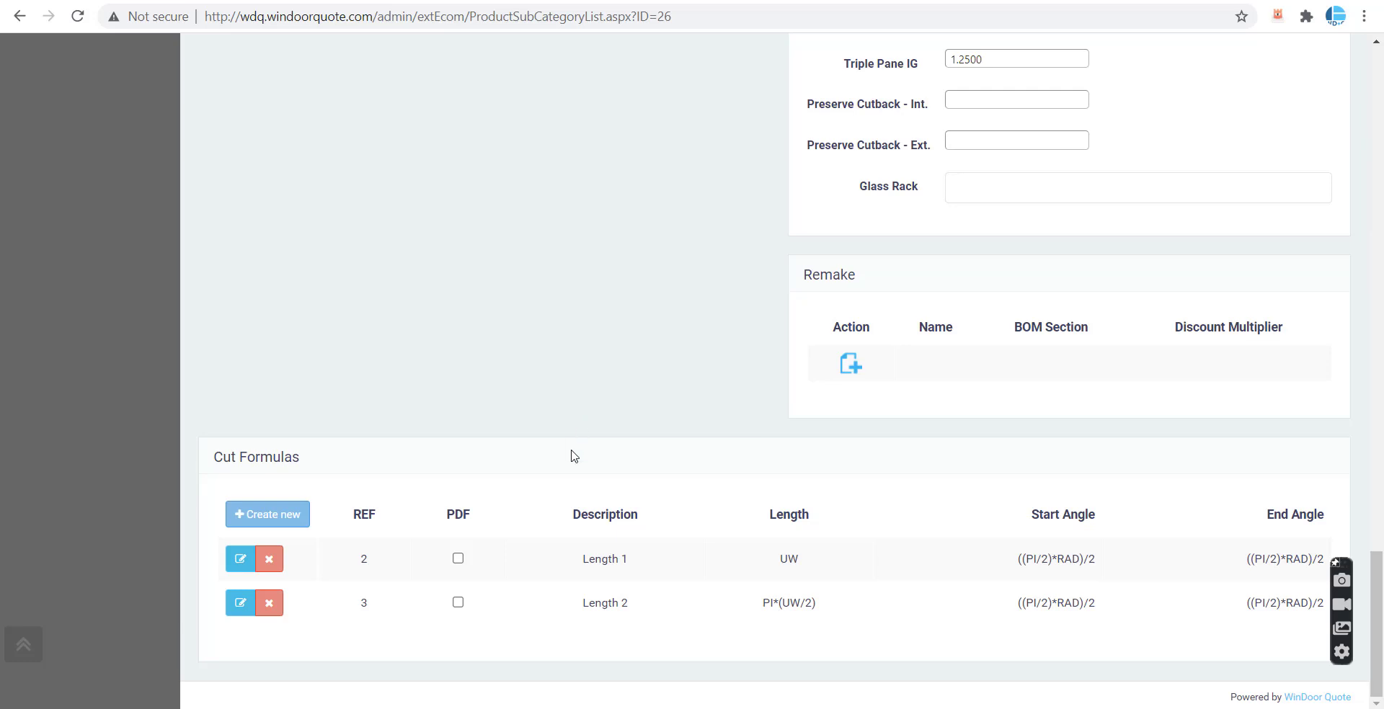
pyautogui.click(458, 561)
pyautogui.click(459, 603)
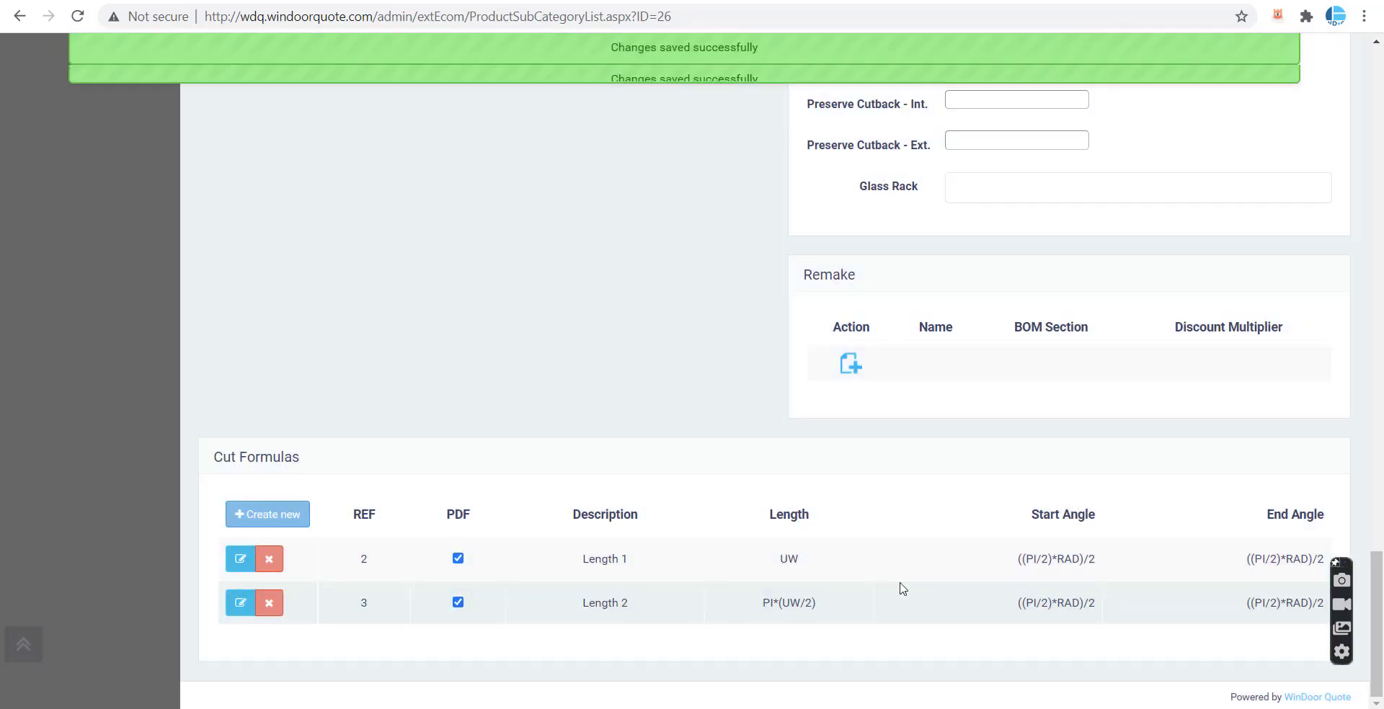
# Step: Save the Half Round unit's setup
pyautogui.scroll(15, 1377, 607)
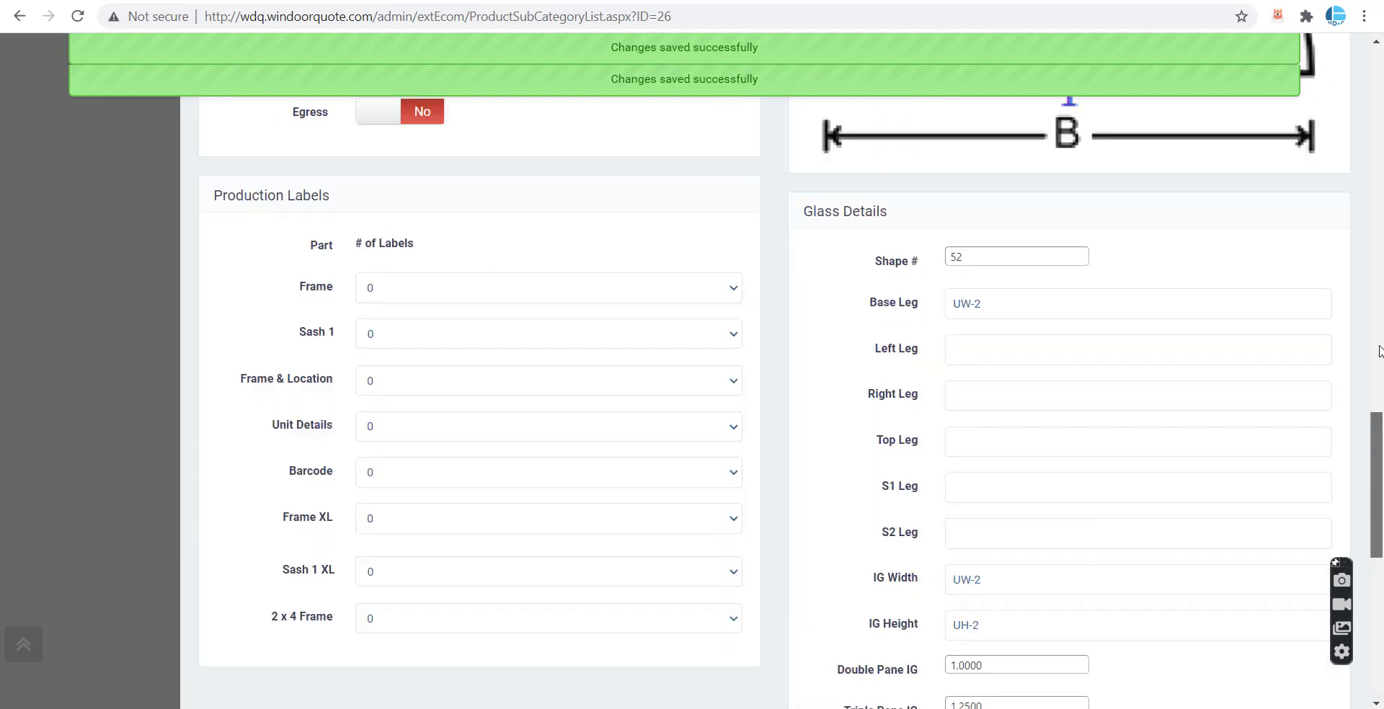
pyautogui.click(1291, 130)
pyautogui.click(1267, 192)
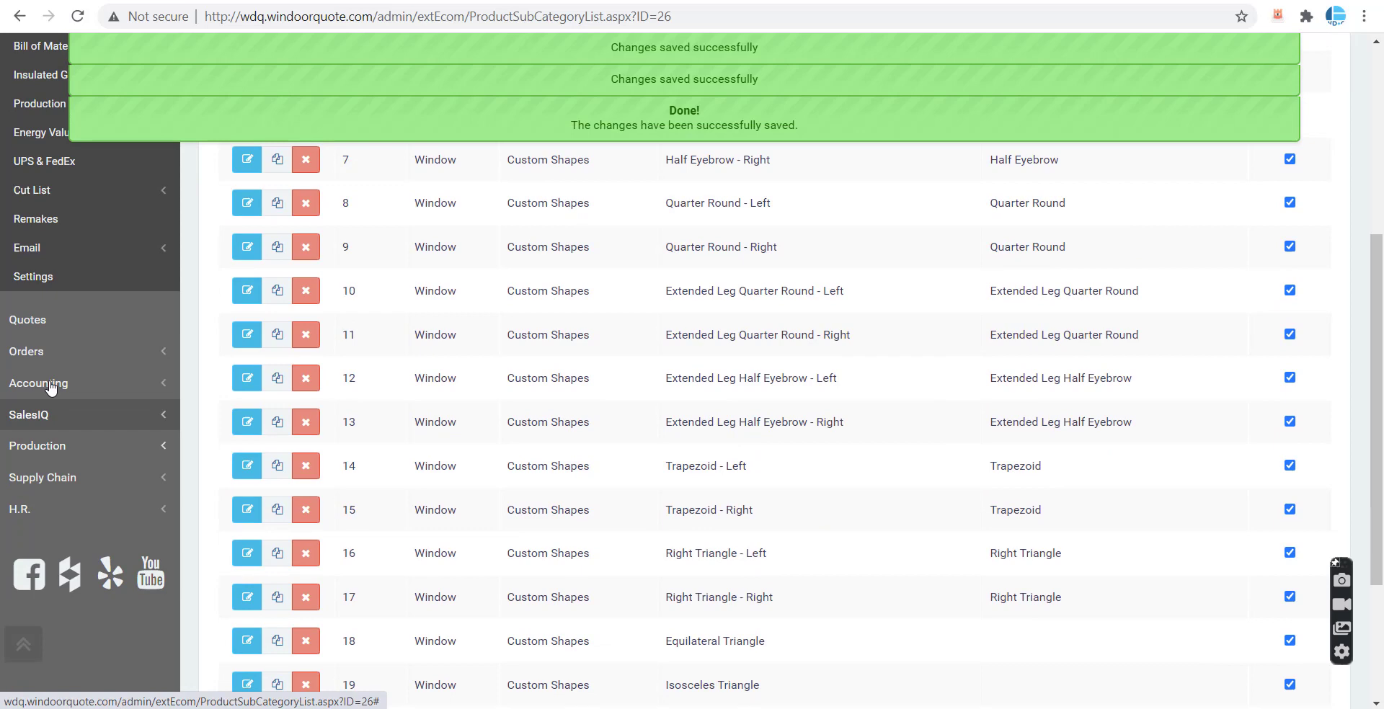
# Step: Return to the active orders and generate the Shape Production Report for order 414, Shapes 61621
pyautogui.click(50, 388)
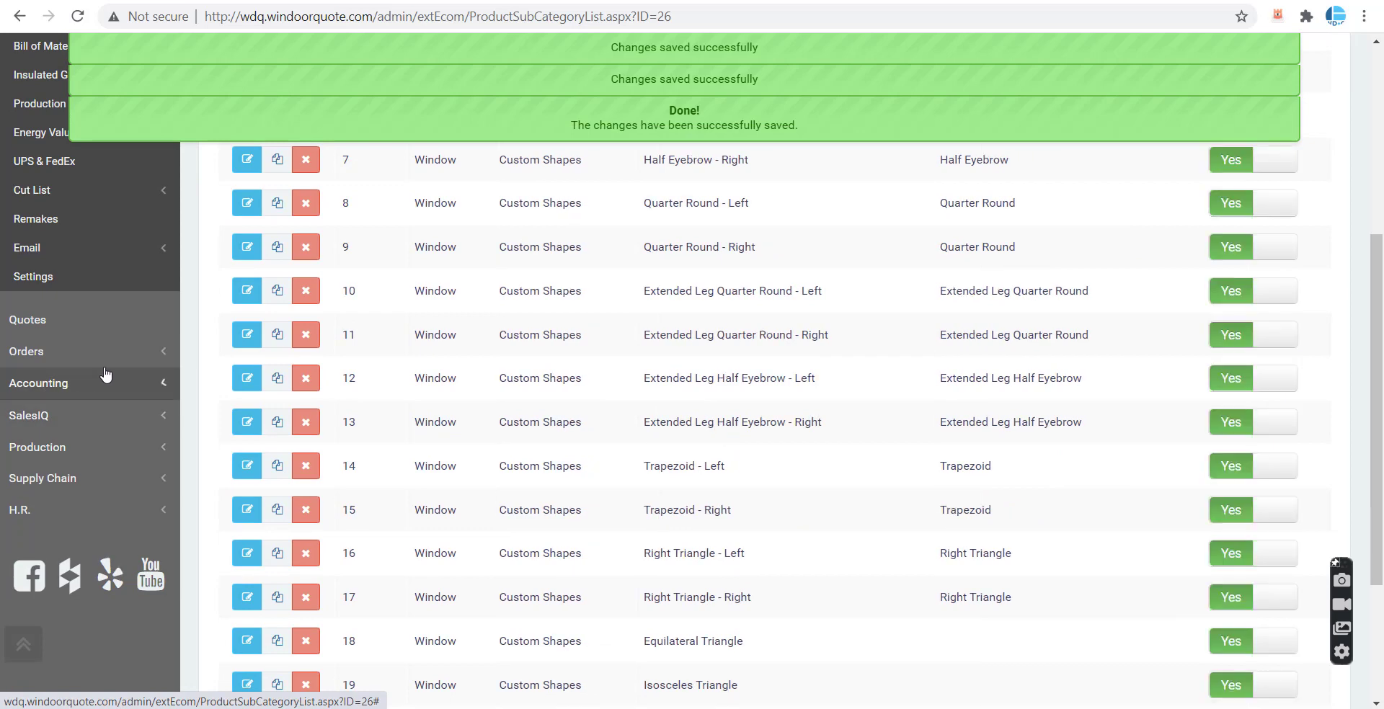
pyautogui.scroll(5, 67, 290)
pyautogui.click(38, 155)
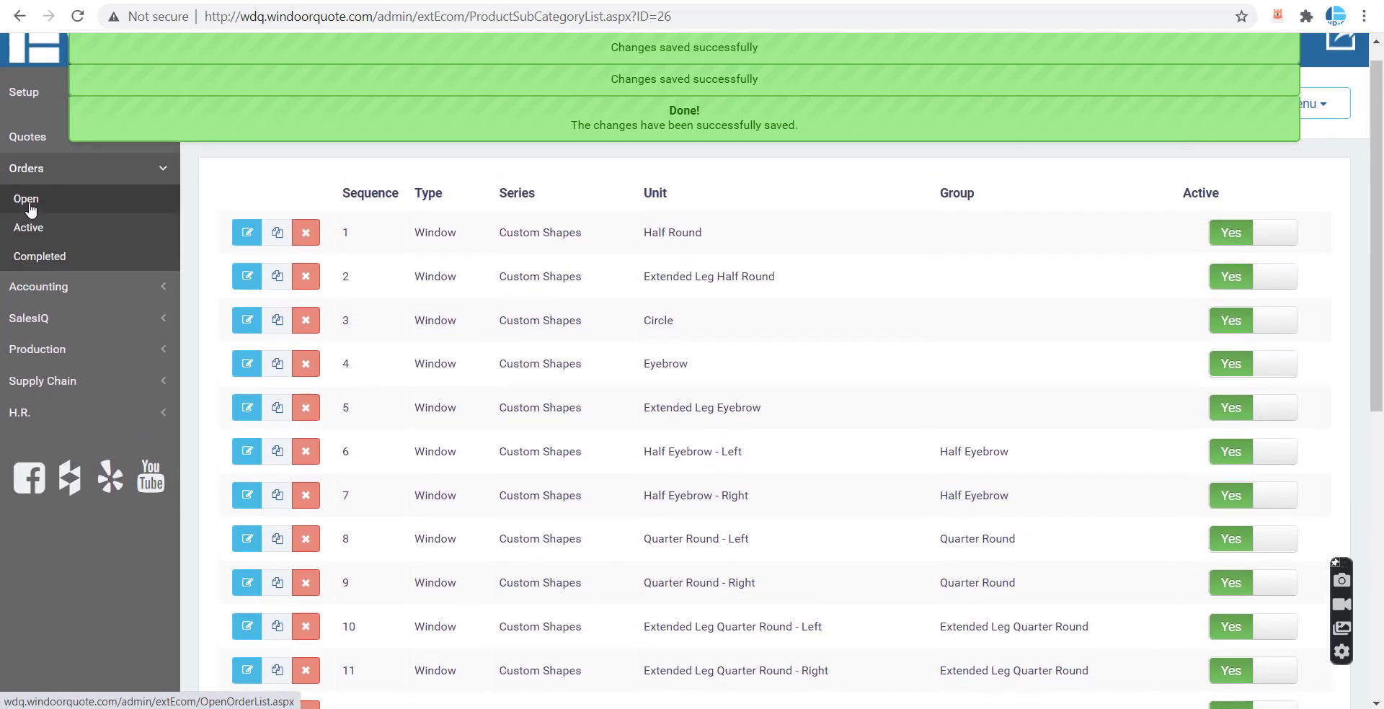
pyautogui.click(32, 245)
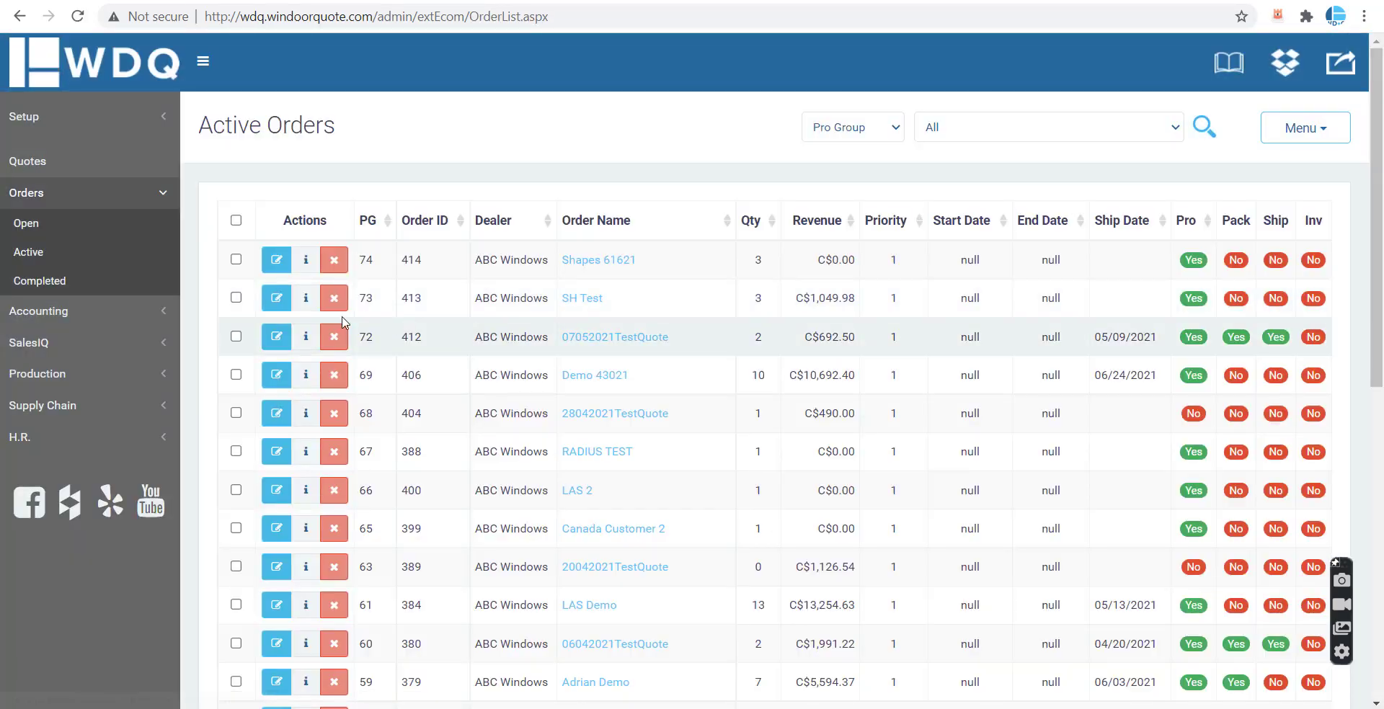
pyautogui.click(236, 260)
pyautogui.click(1316, 132)
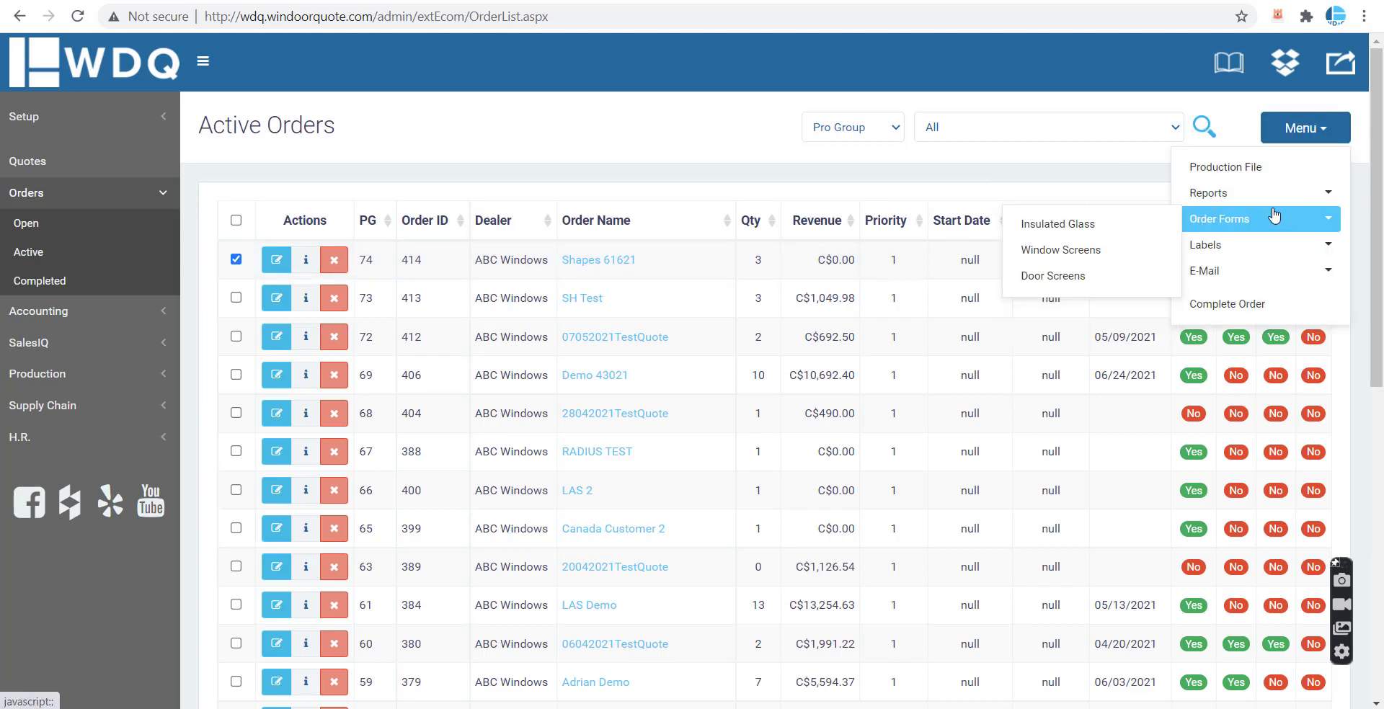
pyautogui.moveTo(1254, 193)
pyautogui.click(1118, 227)
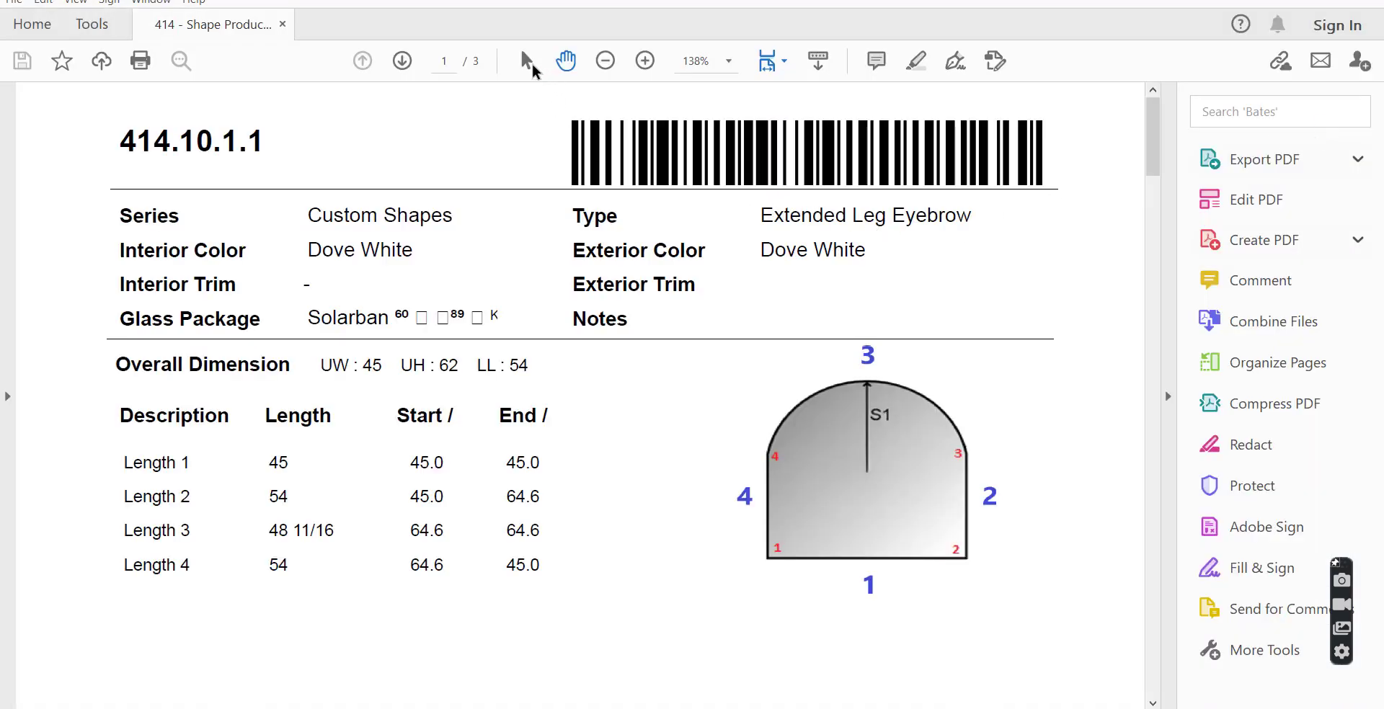
# Step: Examine the Half Round's cut lengths and angles on the report's third page, and switch back to the active orders in the browser
pyautogui.click(401, 62)
pyautogui.click(401, 62)
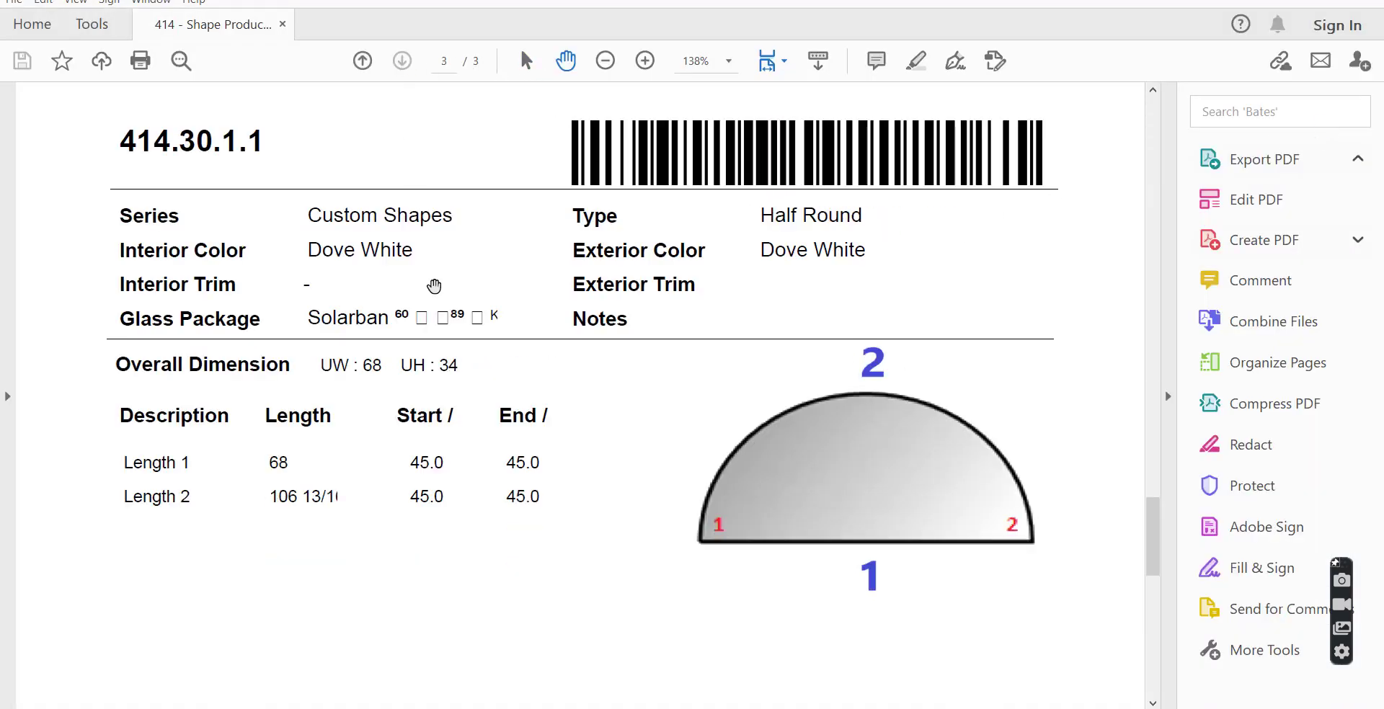
pyautogui.scroll(-1, 470, 284)
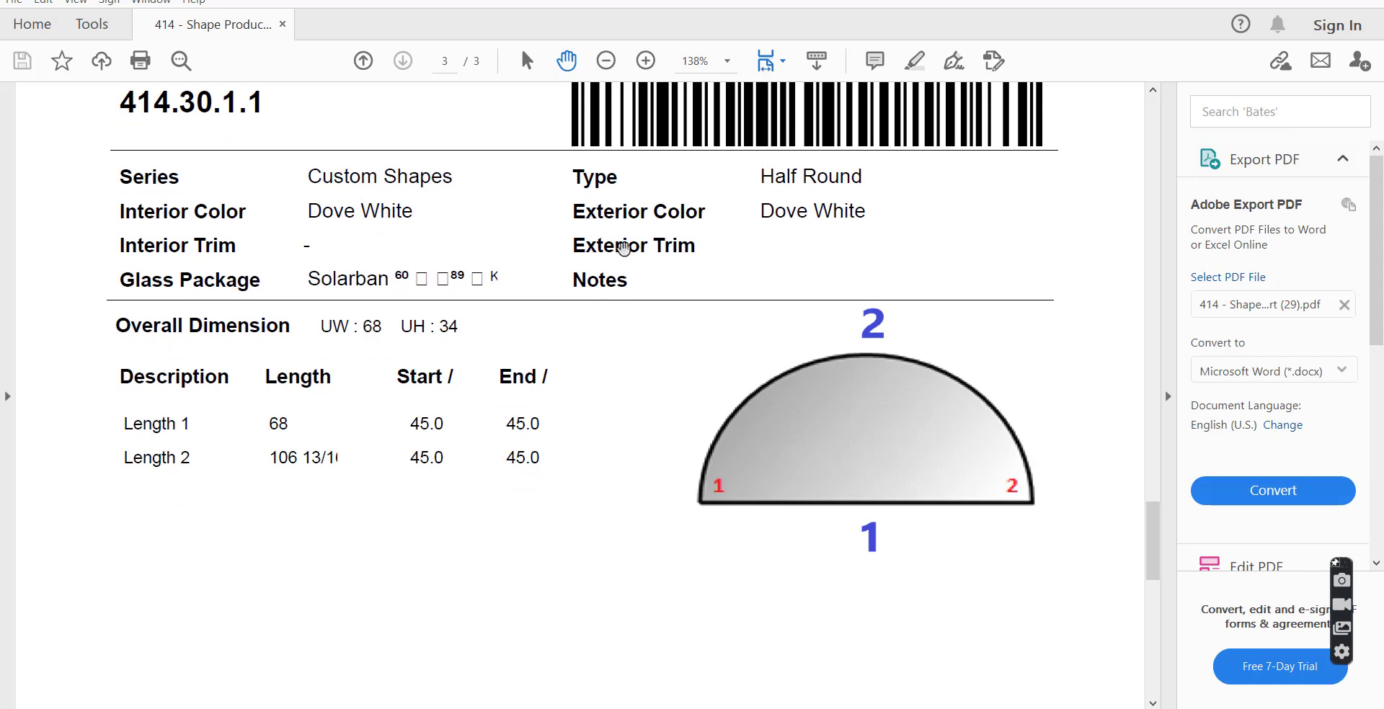
pyautogui.moveTo(634, 223); pyautogui.dragTo(638, 501)
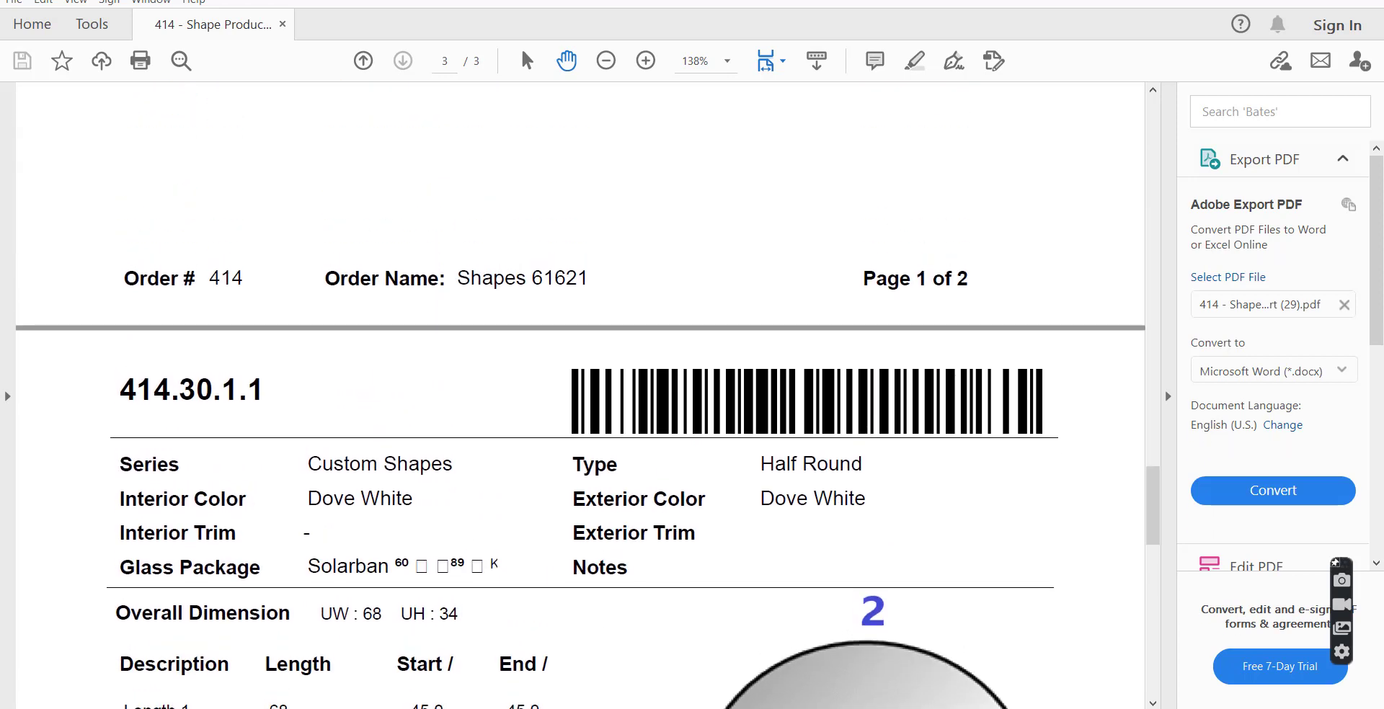
pyautogui.hotkey('alt', 'Tab')
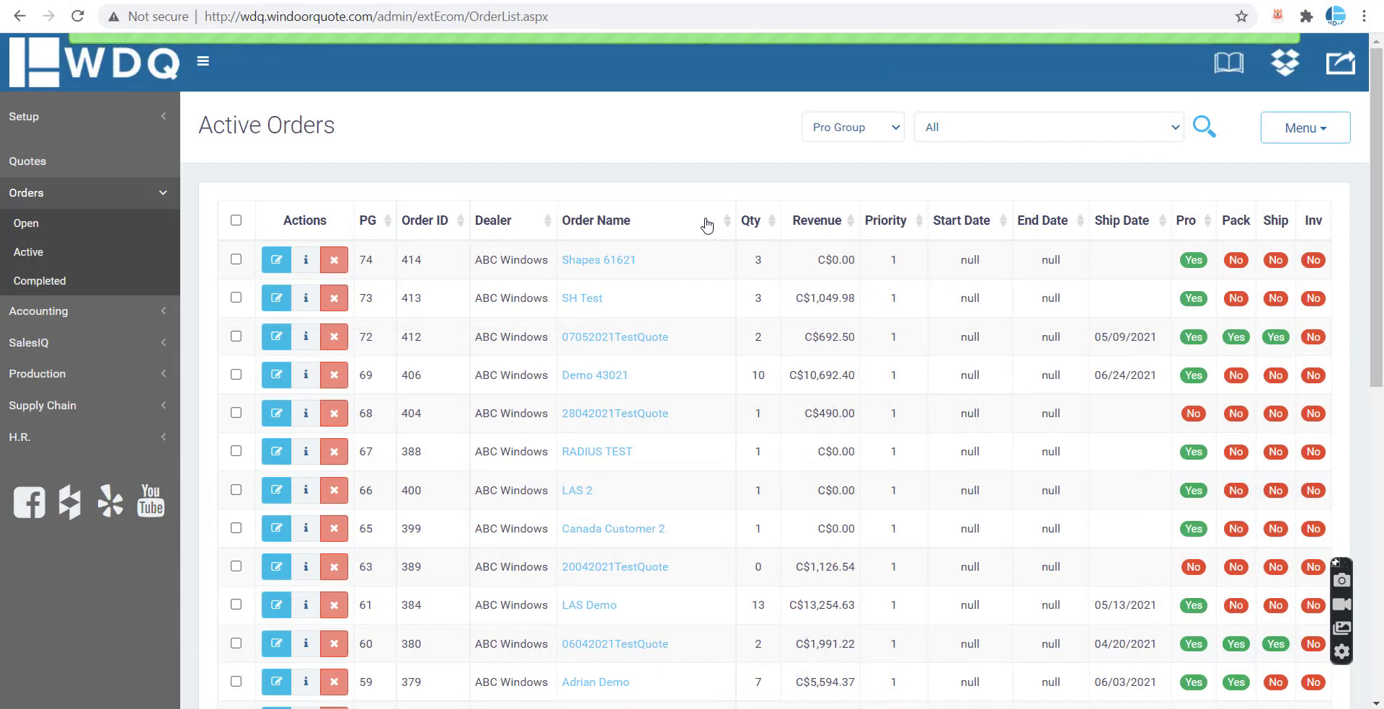